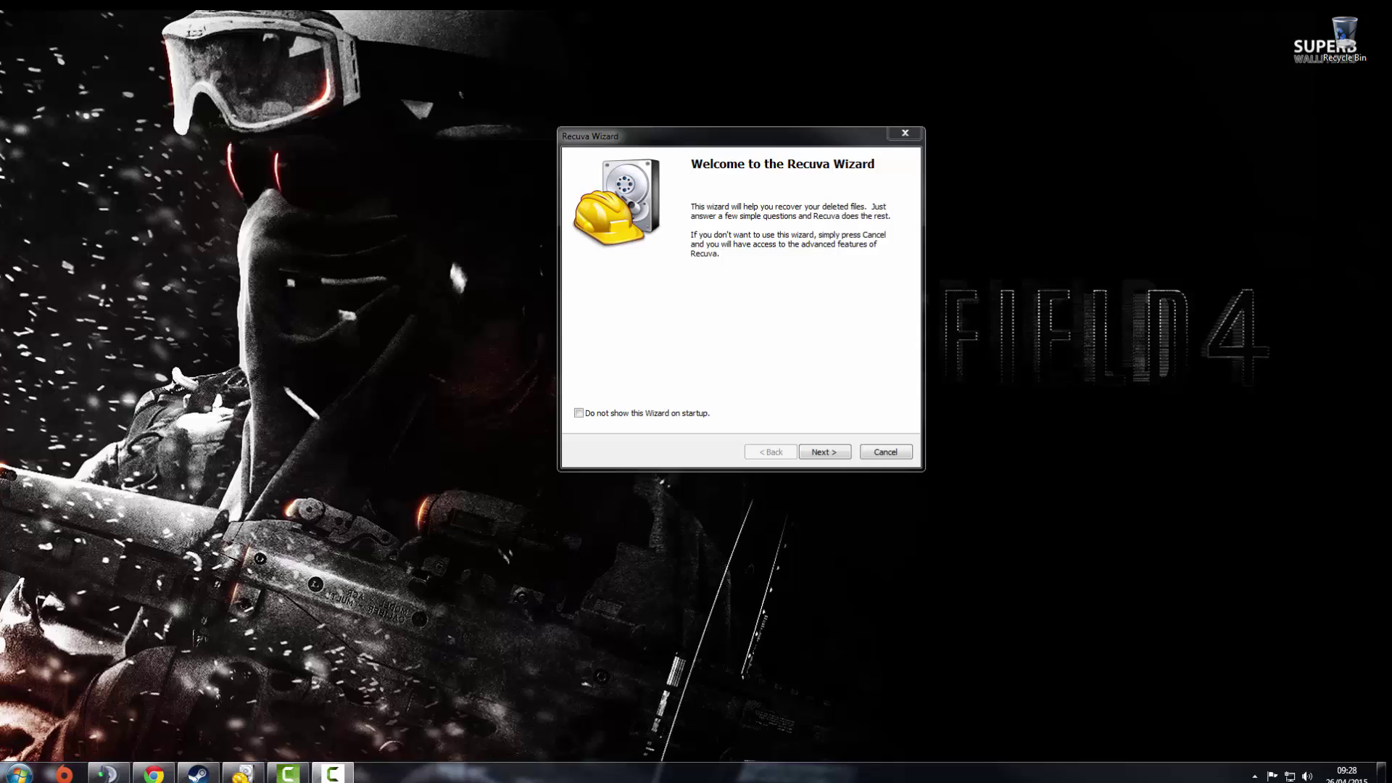
# Move the Recuva shortcut near the Recycle Bin, and close the Recuva wizard together with its main window
pyautogui.moveTo(191, 403); pyautogui.dragTo(1123, 73)
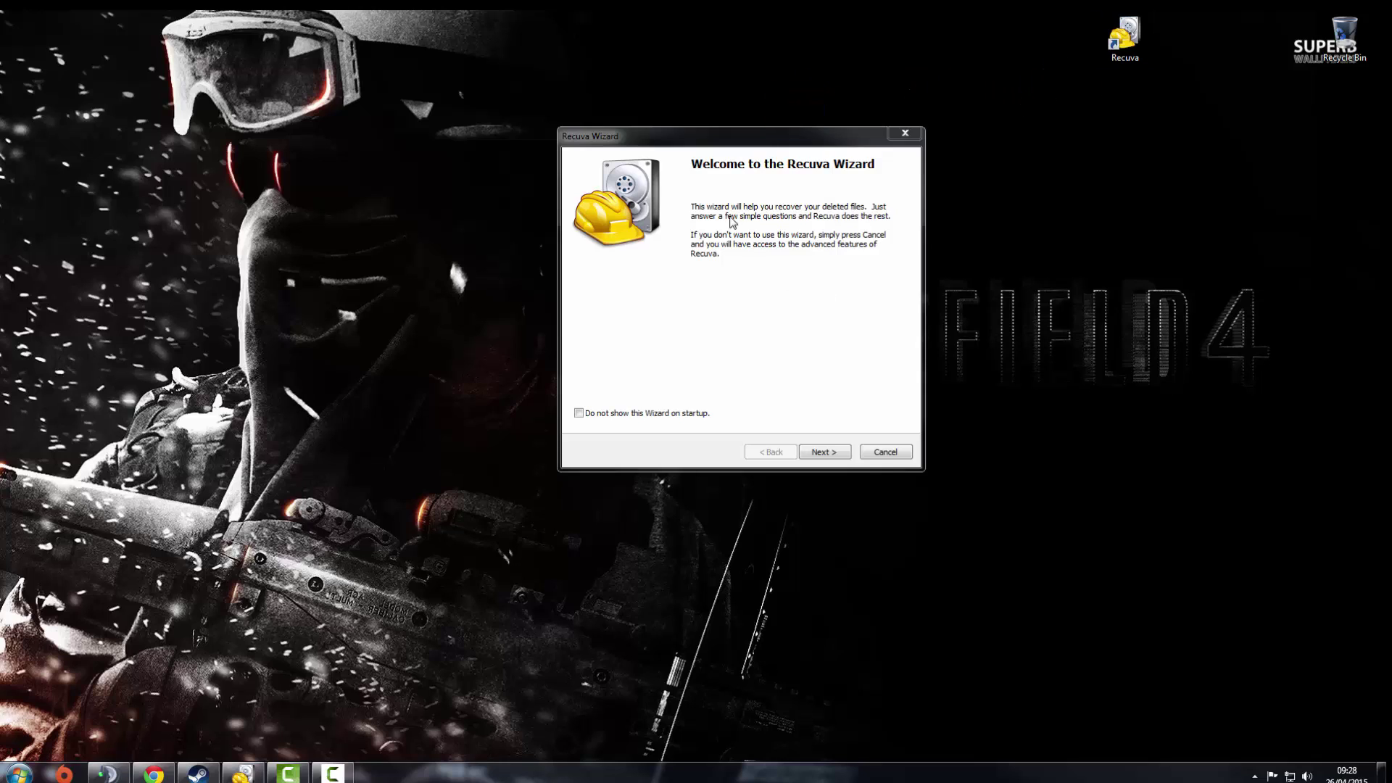
pyautogui.click(706, 137)
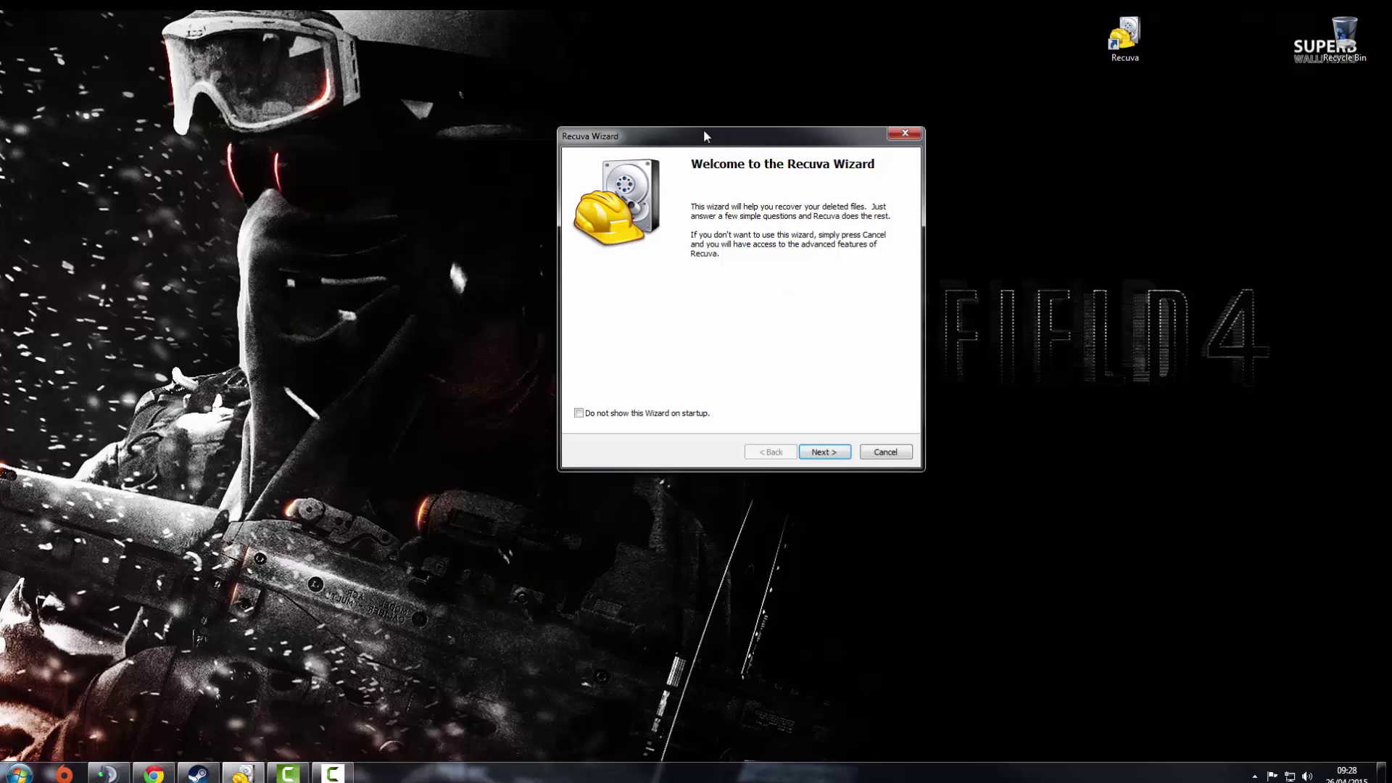
pyautogui.moveTo(705, 135); pyautogui.dragTo(715, 78)
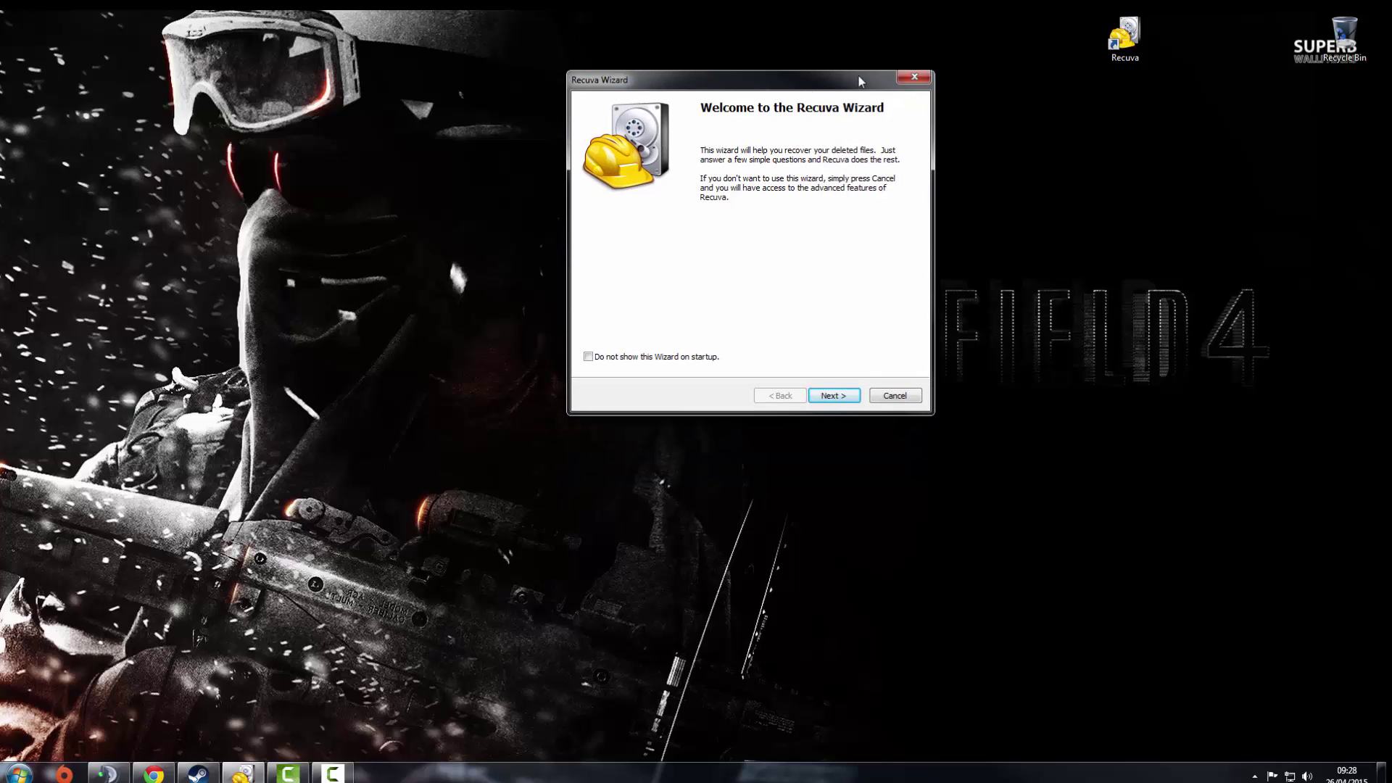
pyautogui.click(916, 77)
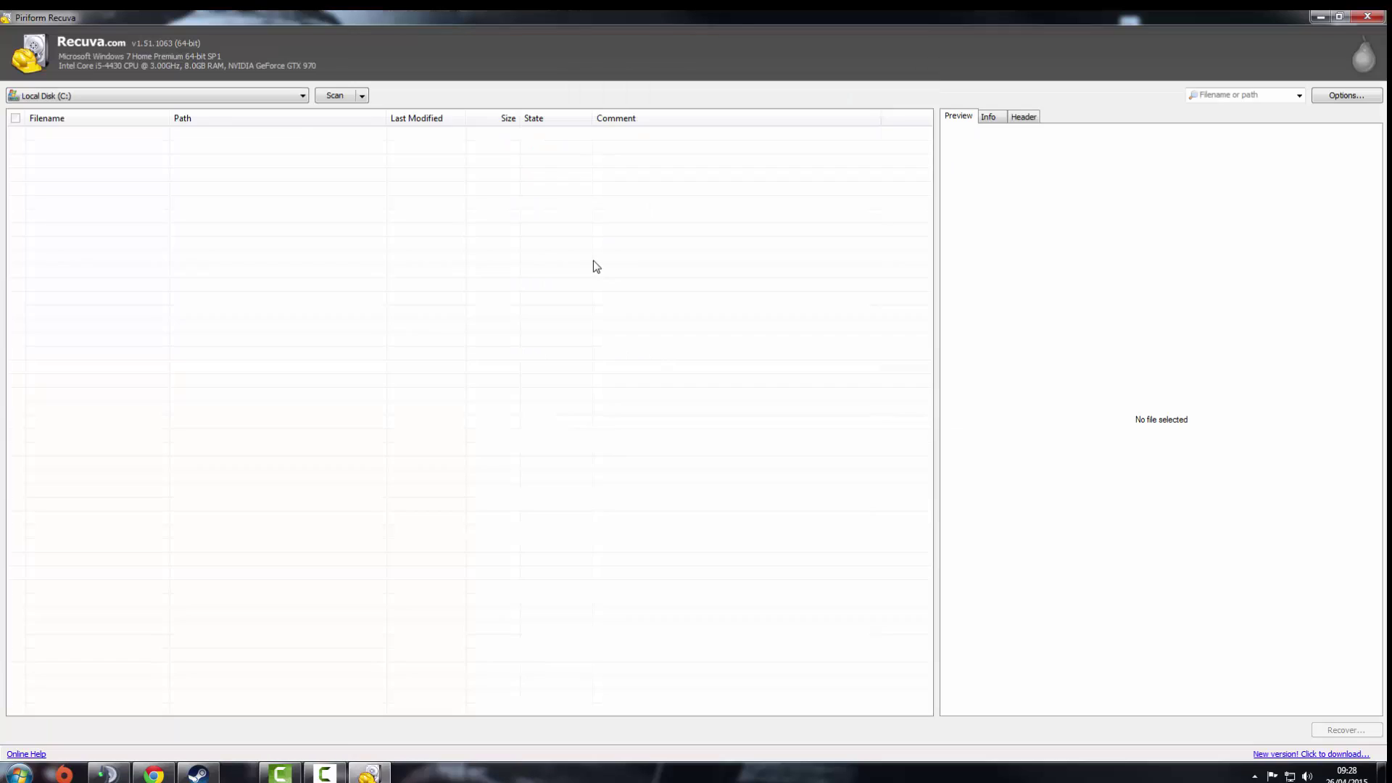
pyautogui.click(1369, 17)
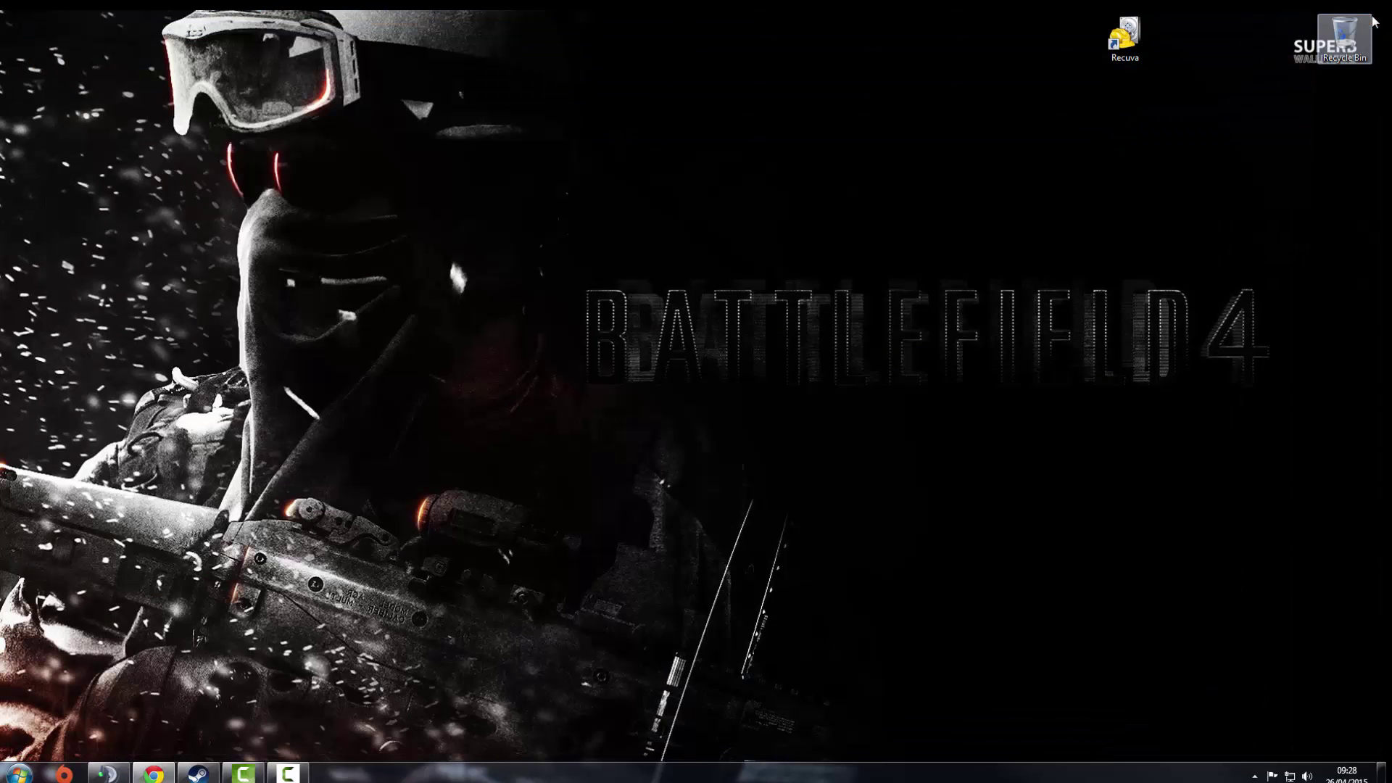
pyautogui.rightClick(570, 262)
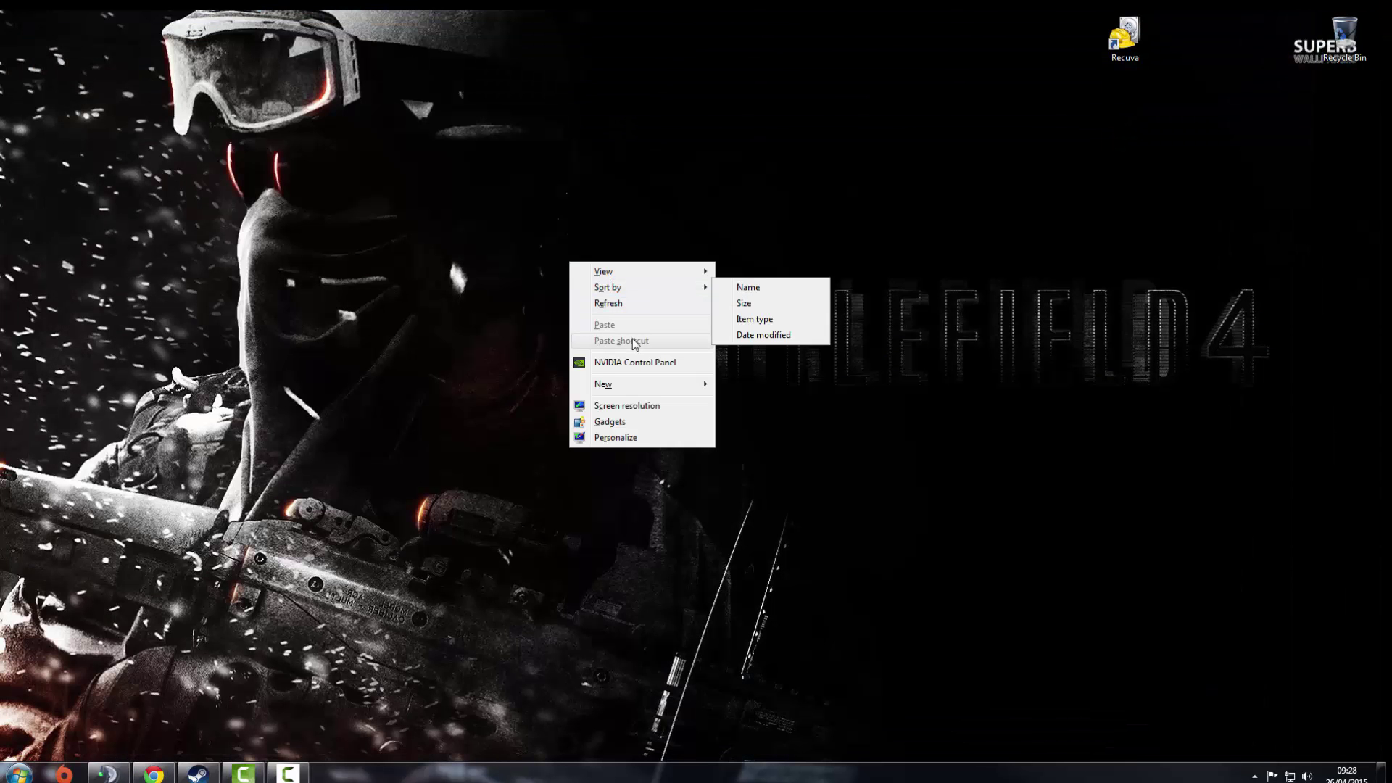
pyautogui.click(1172, 175)
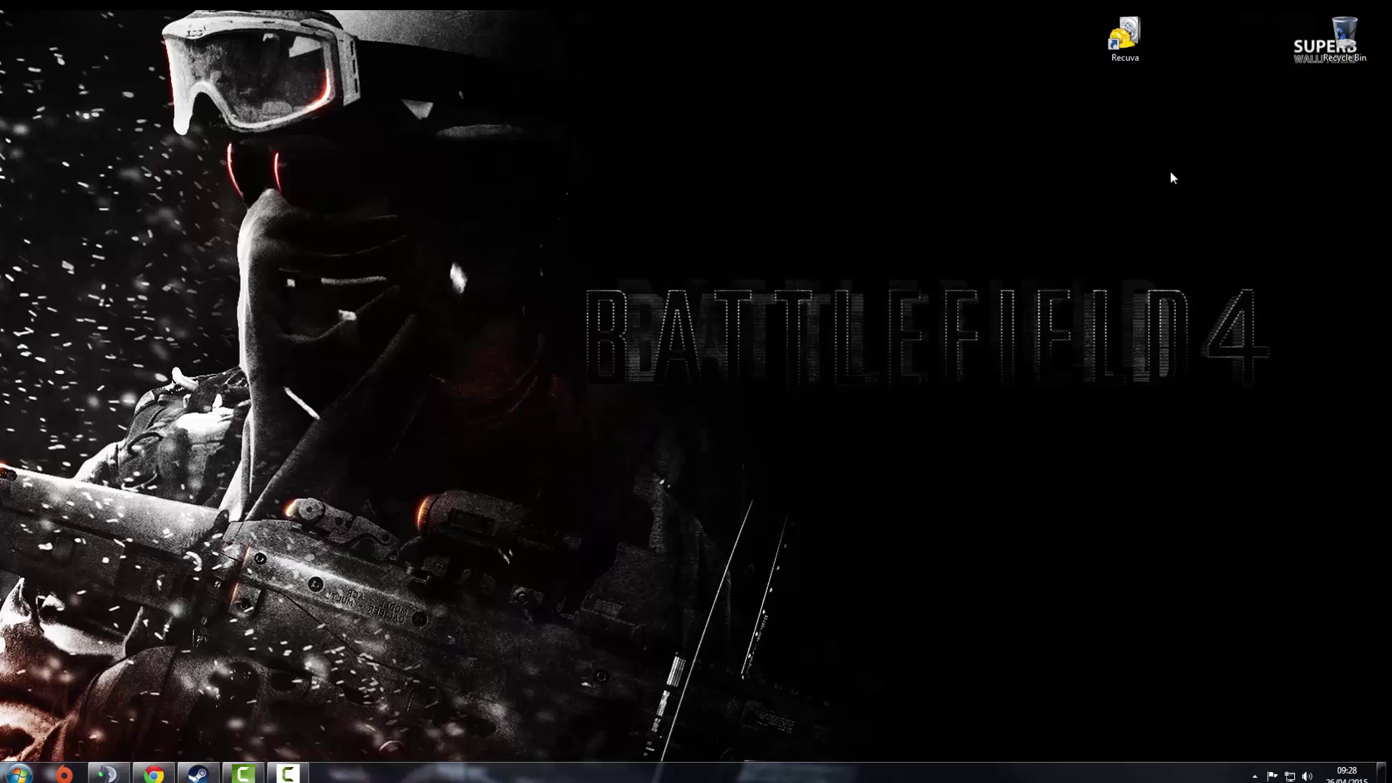
pyautogui.click(1350, 45)
# Create a new folder on the desktop, open it once and close its window
pyautogui.rightClick(620, 203)
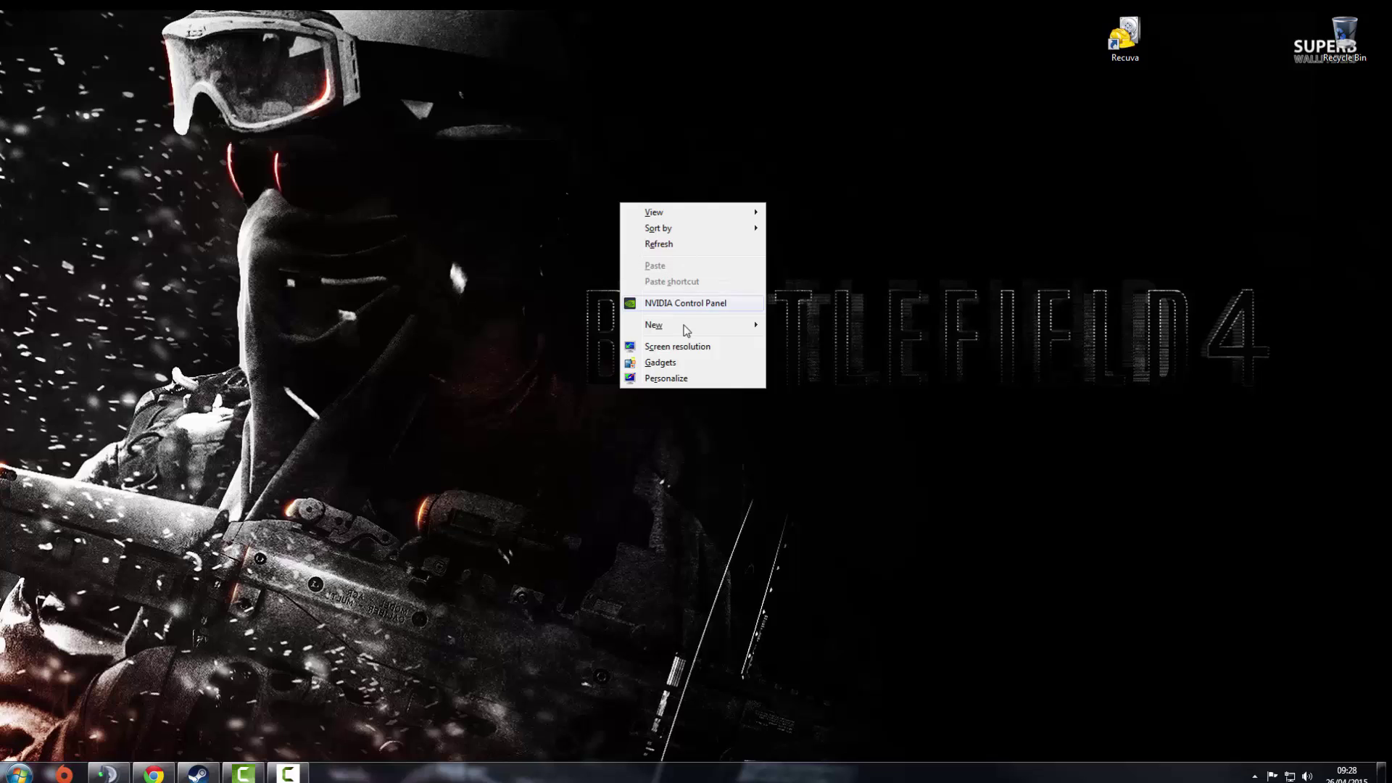
pyautogui.click(750, 328)
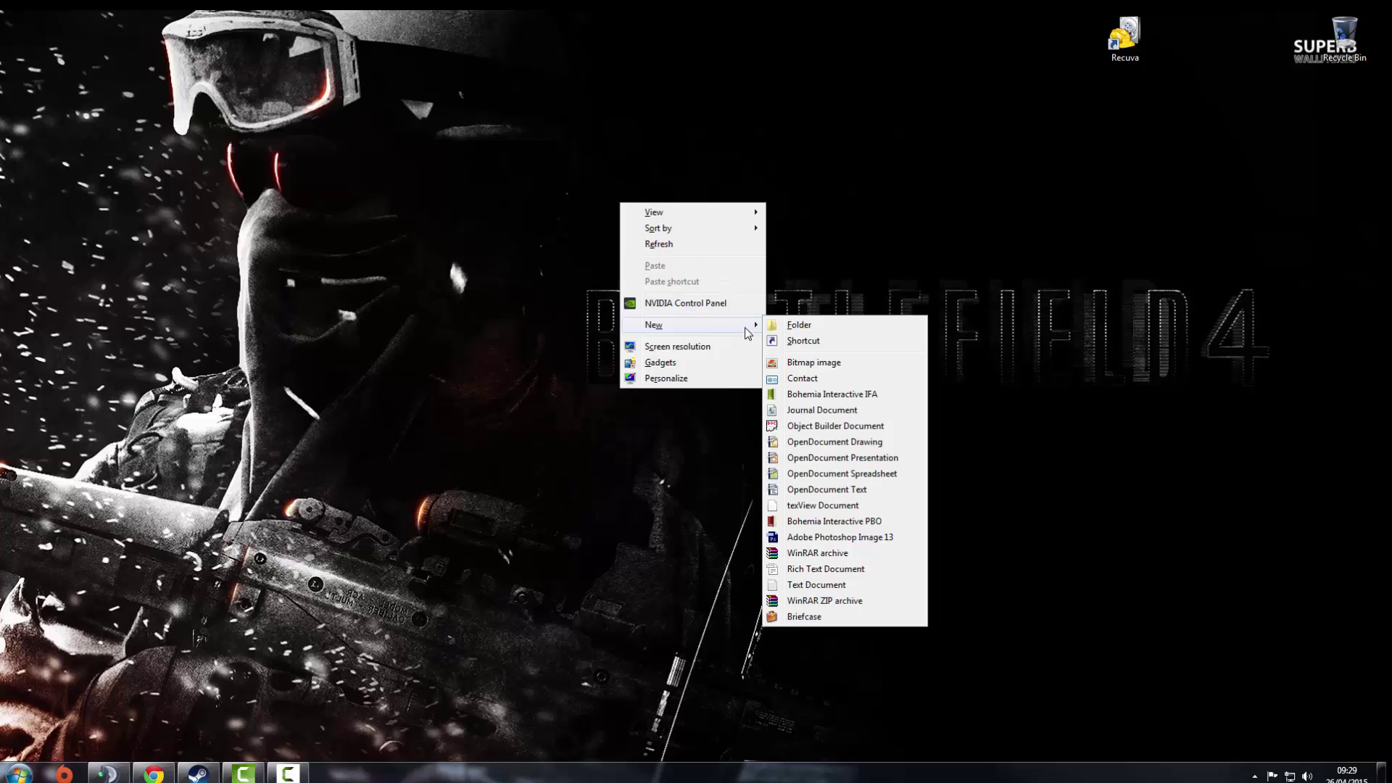
pyautogui.click(798, 325)
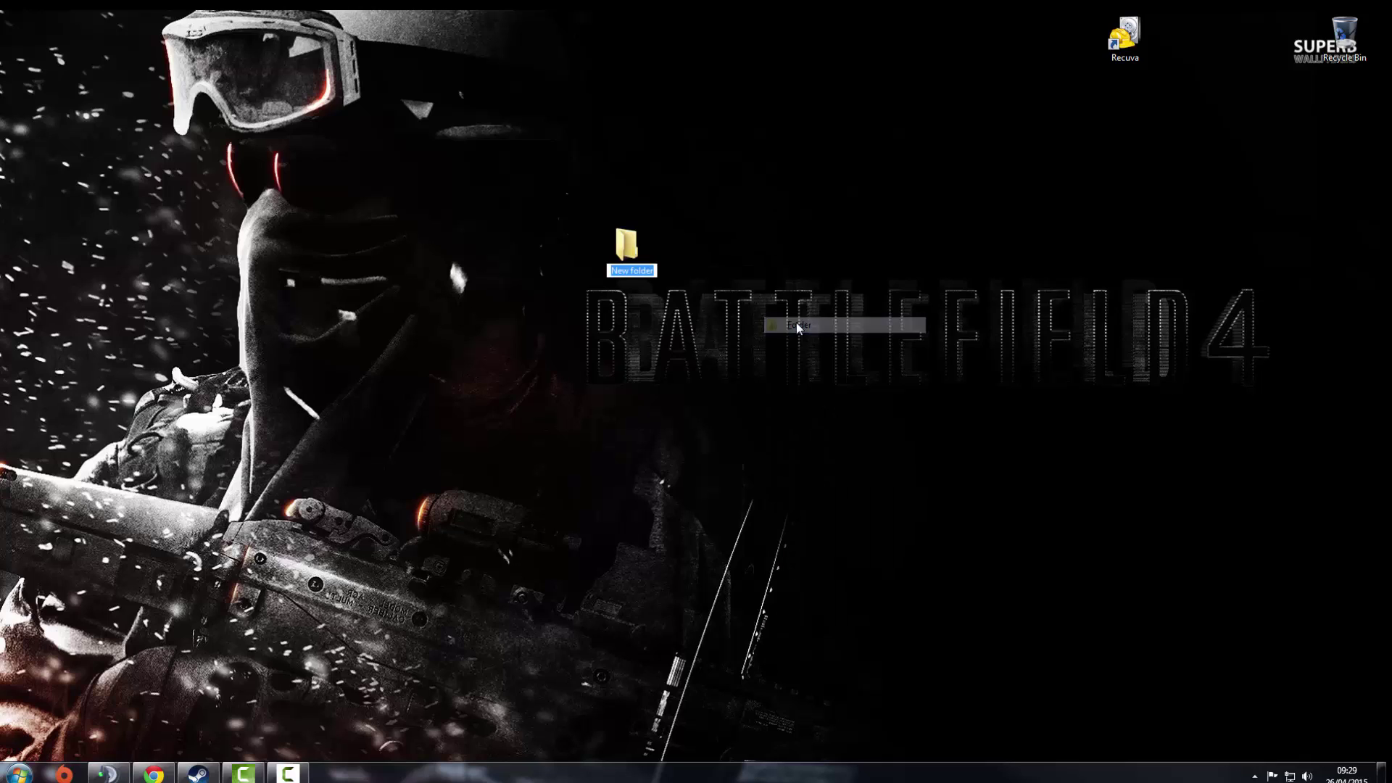
pyautogui.click(647, 324)
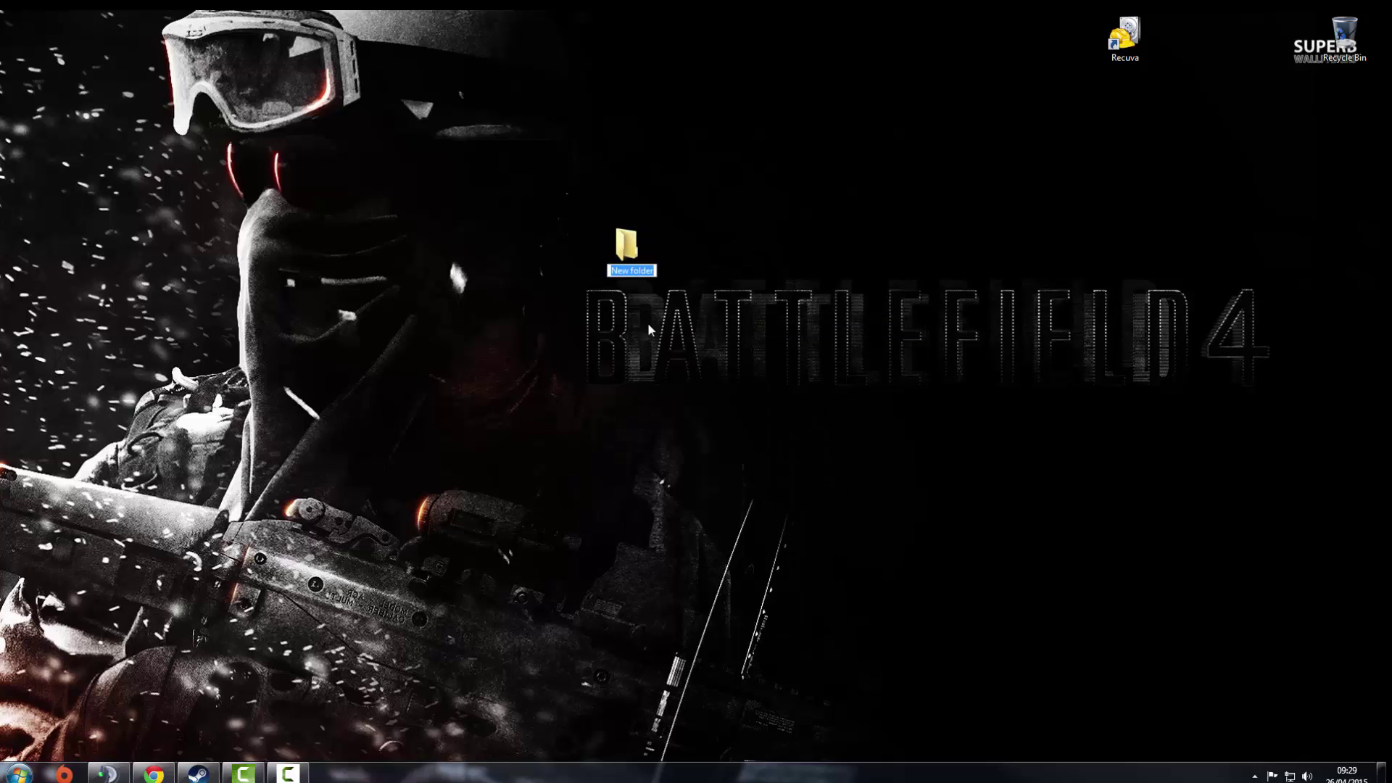
pyautogui.doubleClick(632, 274)
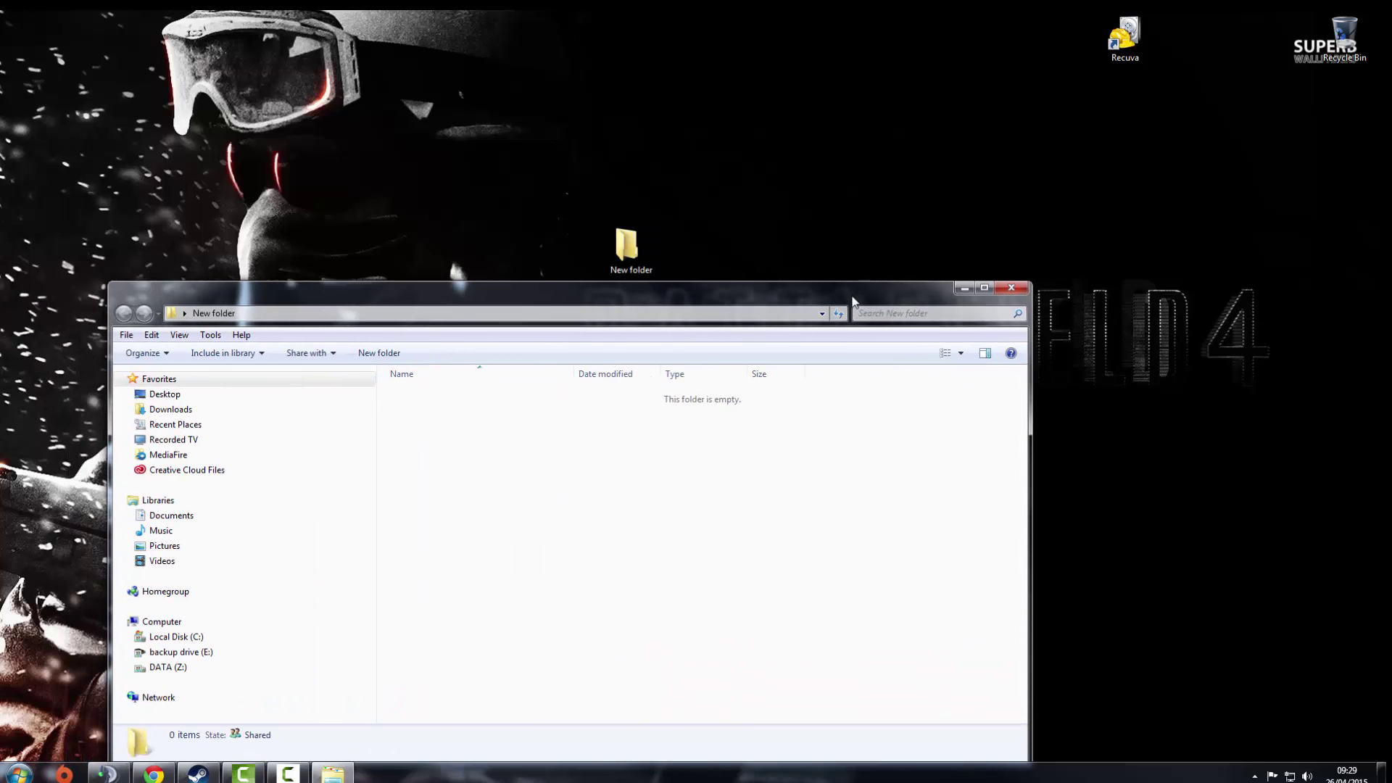
pyautogui.click(1011, 288)
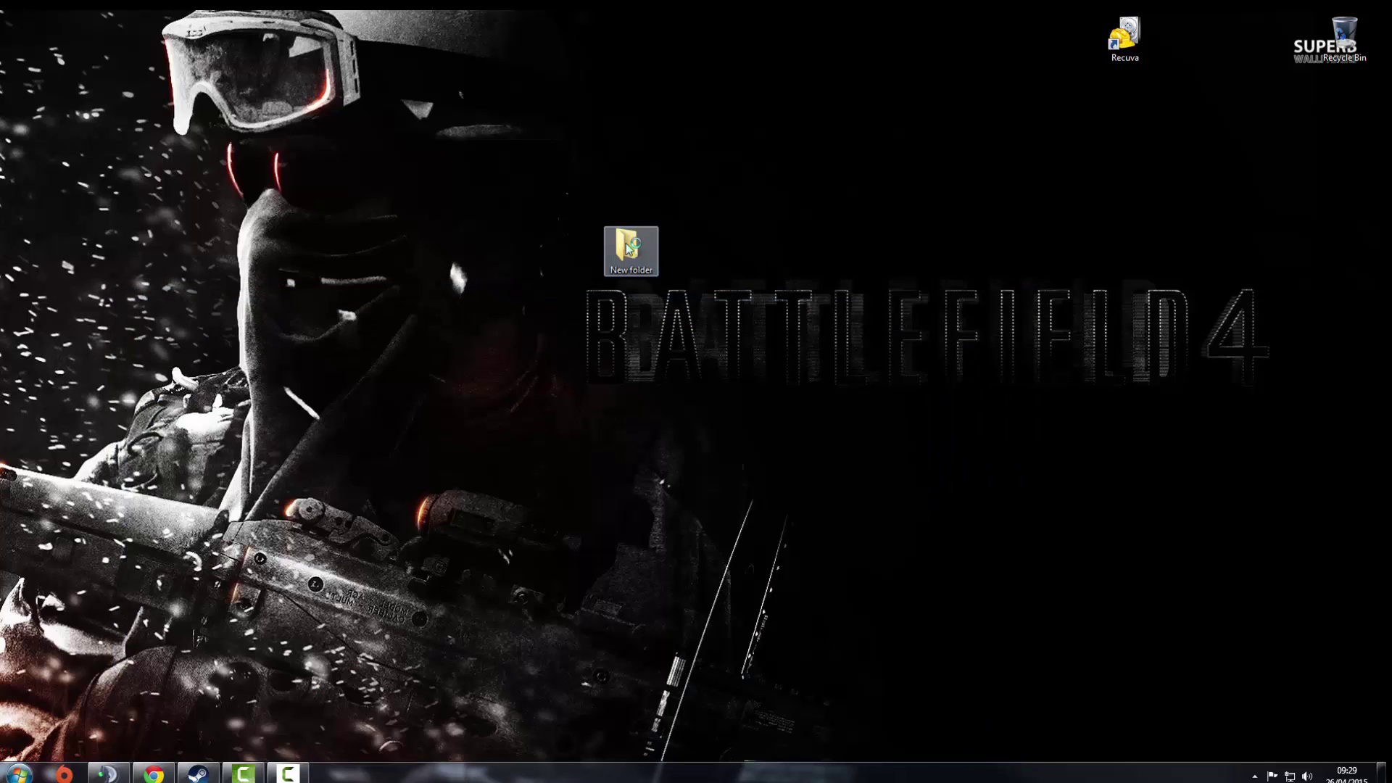
# Rename the new desktop folder as recovery
pyautogui.rightClick(626, 244)
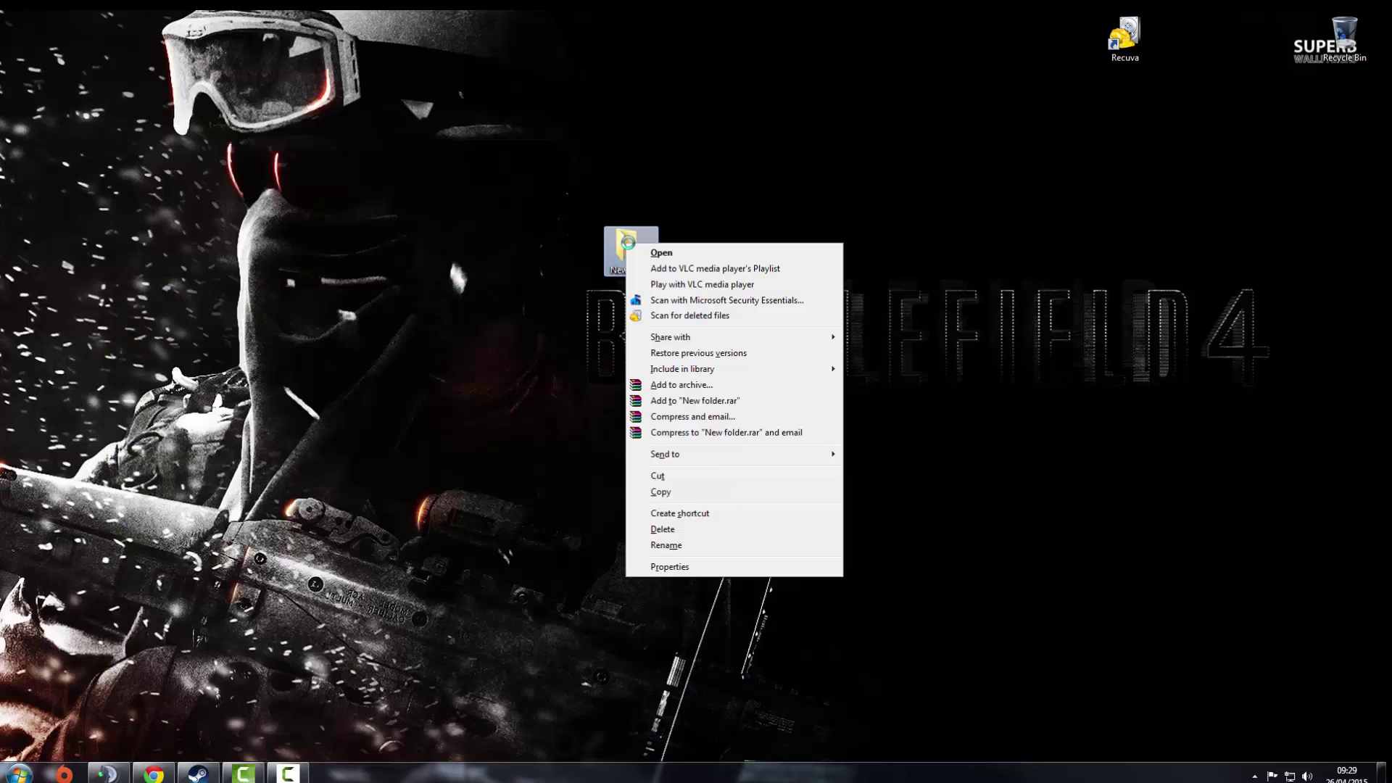
pyautogui.click(693, 546)
pyautogui.write('re')
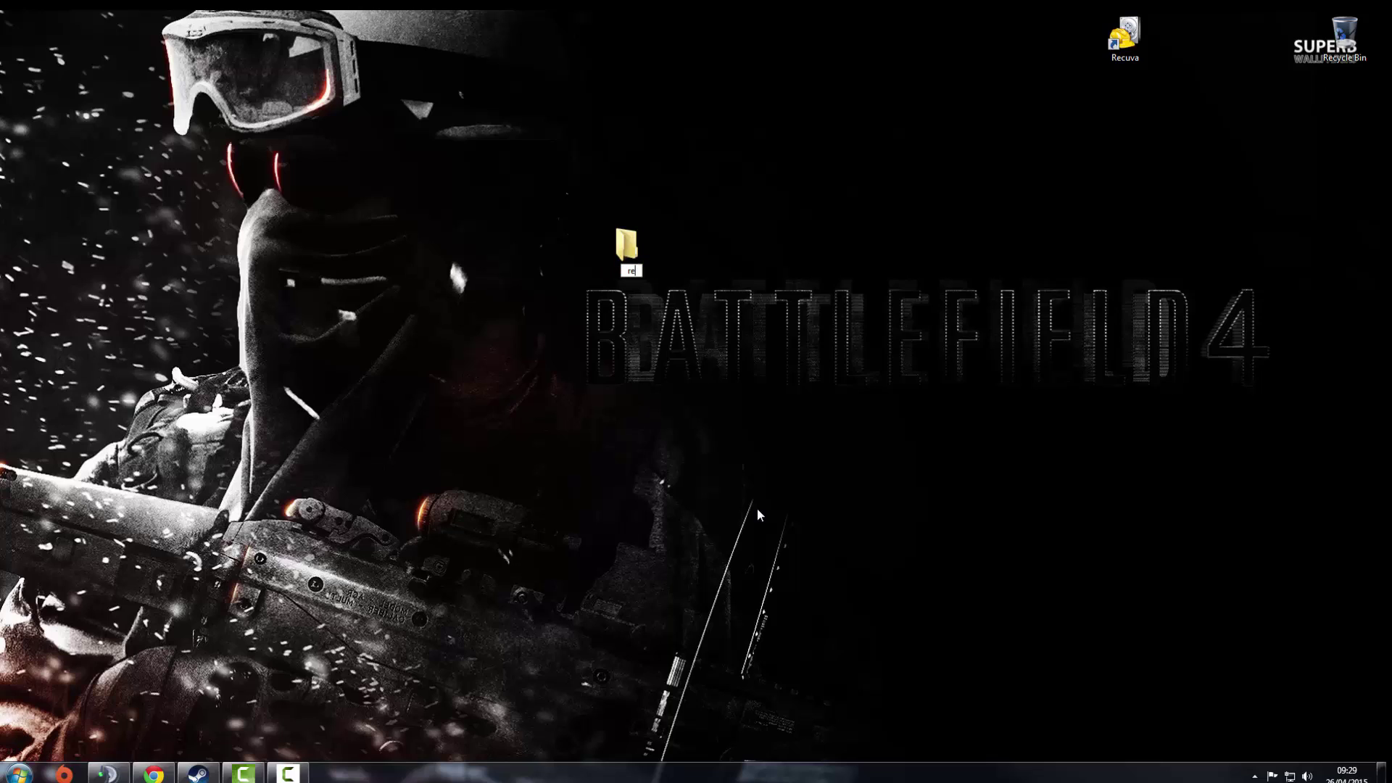
pyautogui.write('cpo')
pyautogui.press('BackSpace')
pyautogui.press('BackSpace')
pyautogui.write('voey')
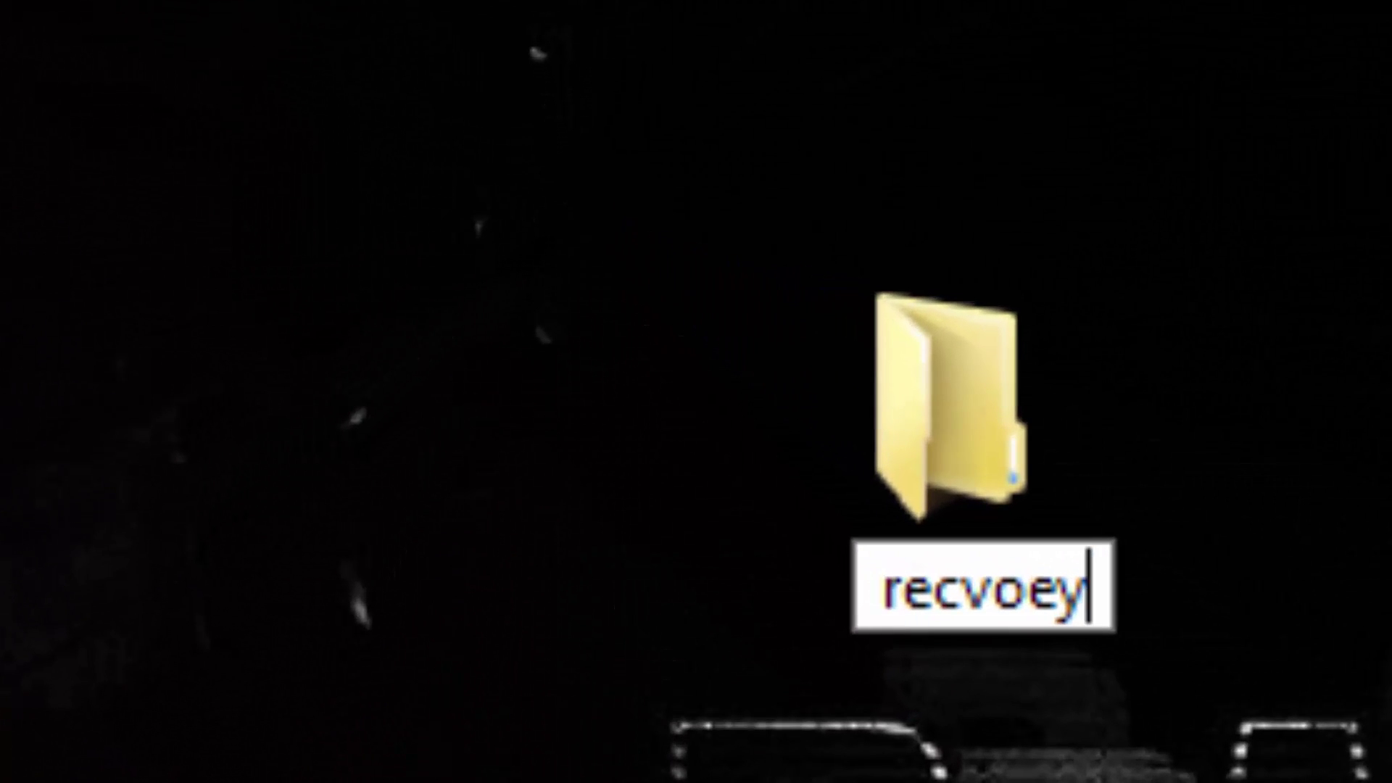
pyautogui.press('BackSpace')
pyautogui.press('BackSpace')
pyautogui.press('BackSpace')
pyautogui.press('BackSpace')
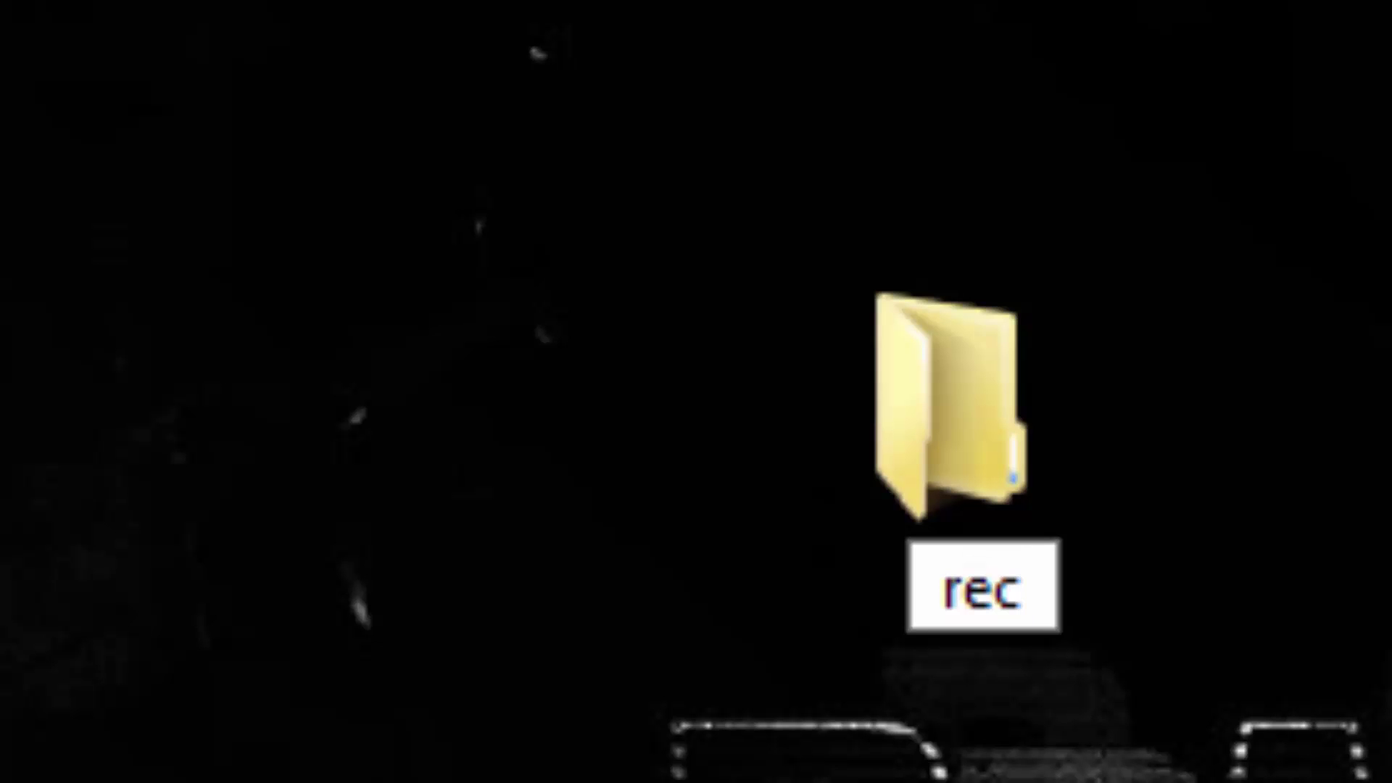
pyautogui.write('over')
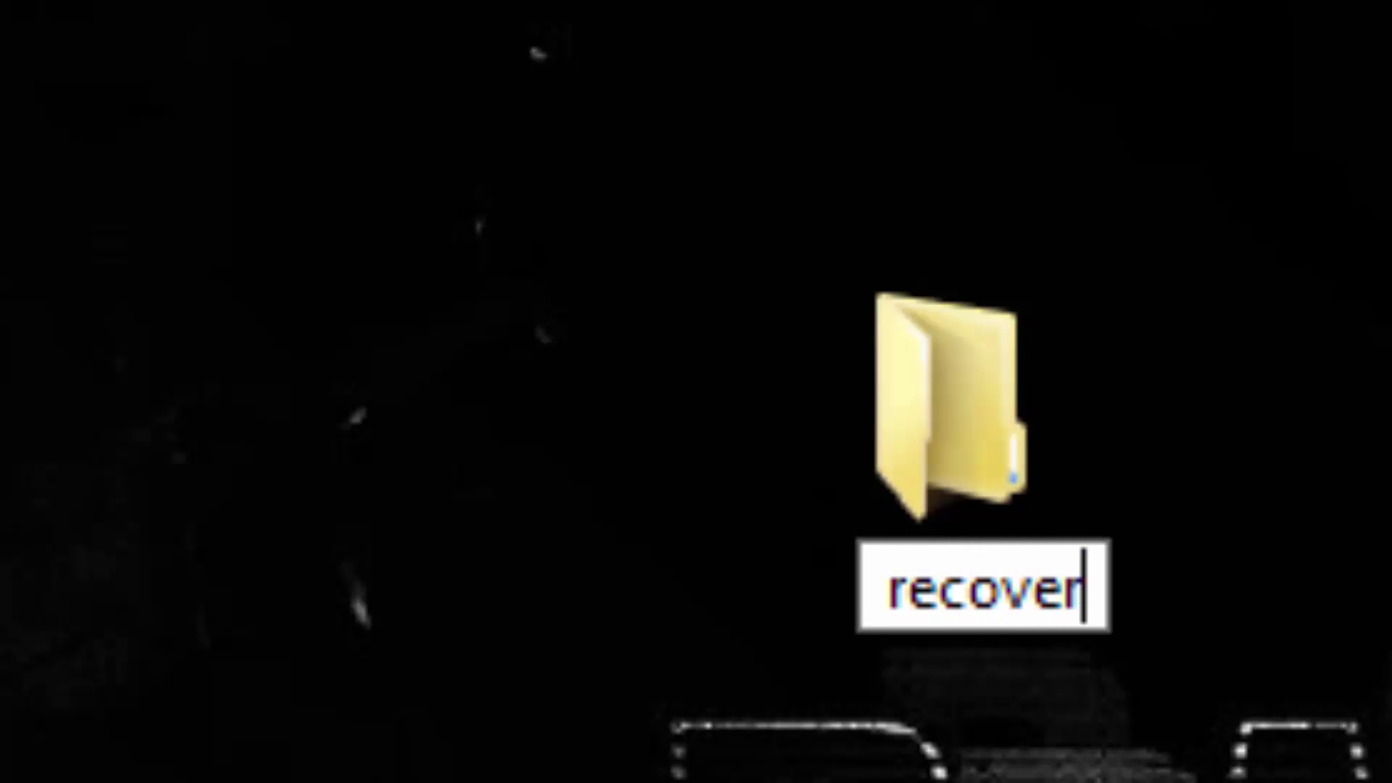
pyautogui.write('y')
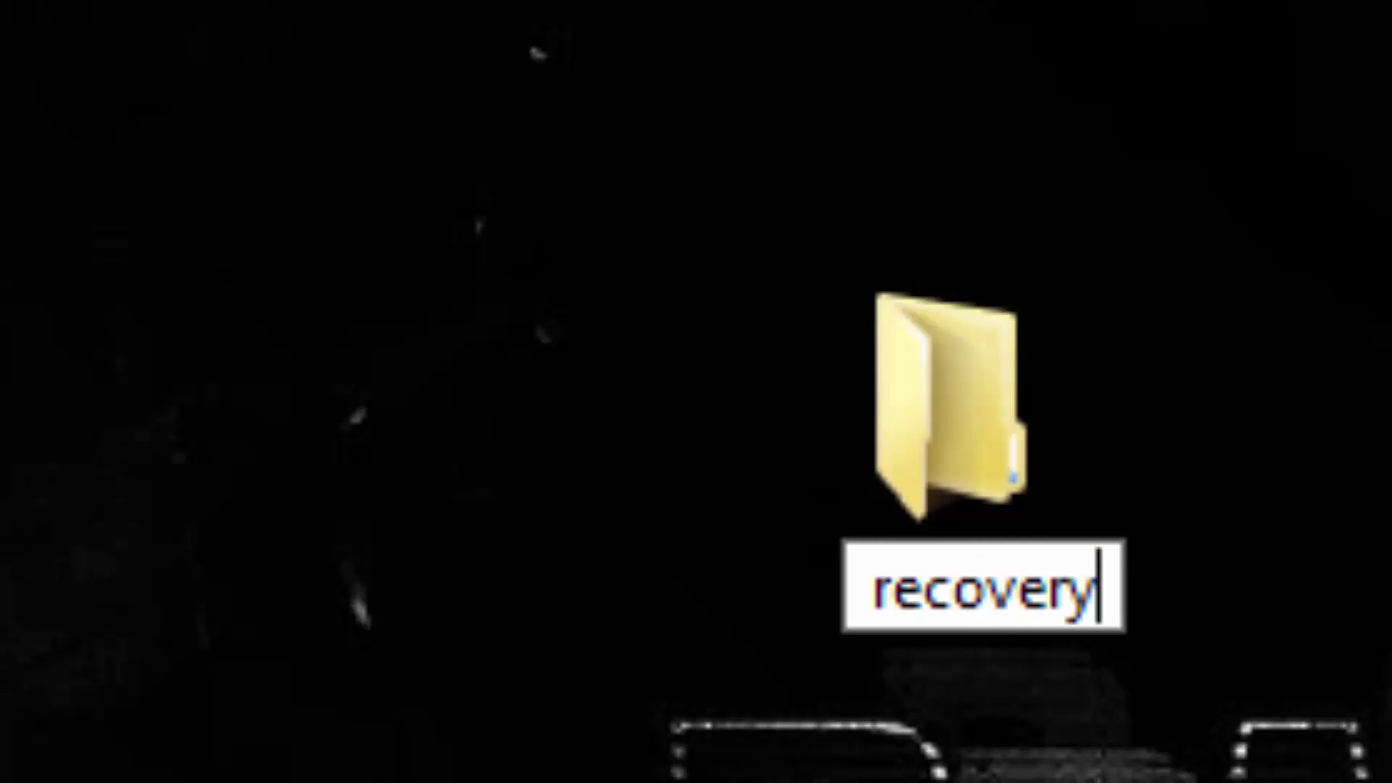
pyautogui.press('Return')
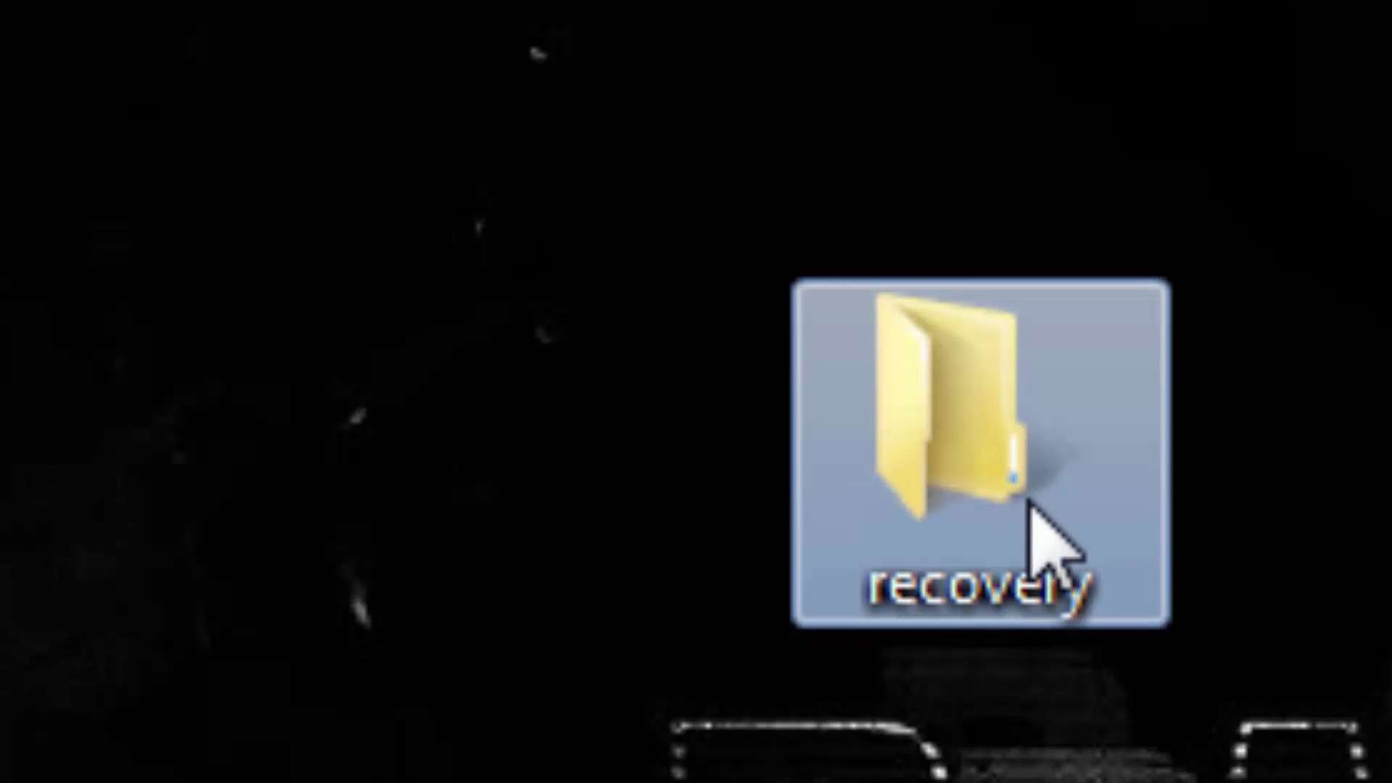
# Open the recovery folder and create a text document named 01.txt in it
pyautogui.doubleClick(1028, 505)
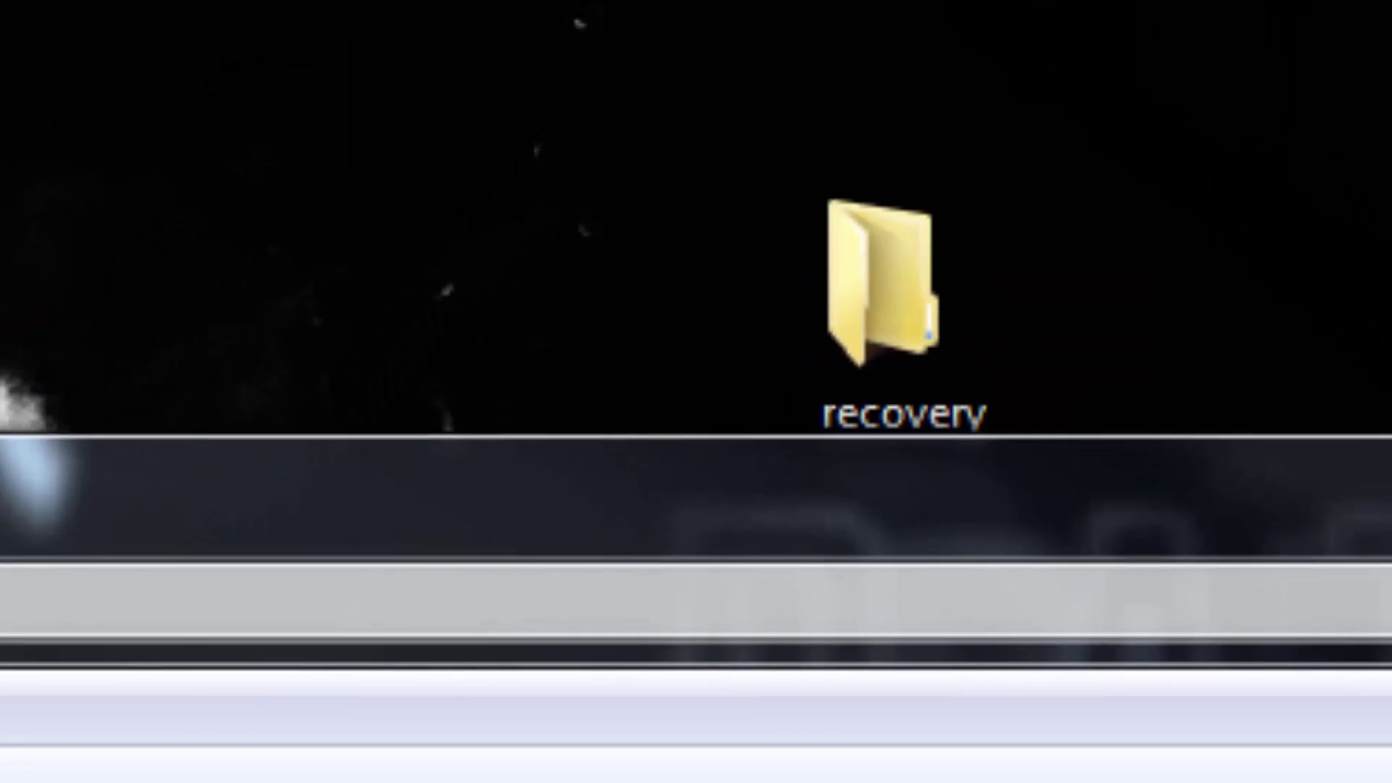
pyautogui.rightClick(631, 497)
pyautogui.moveTo(834, 525)
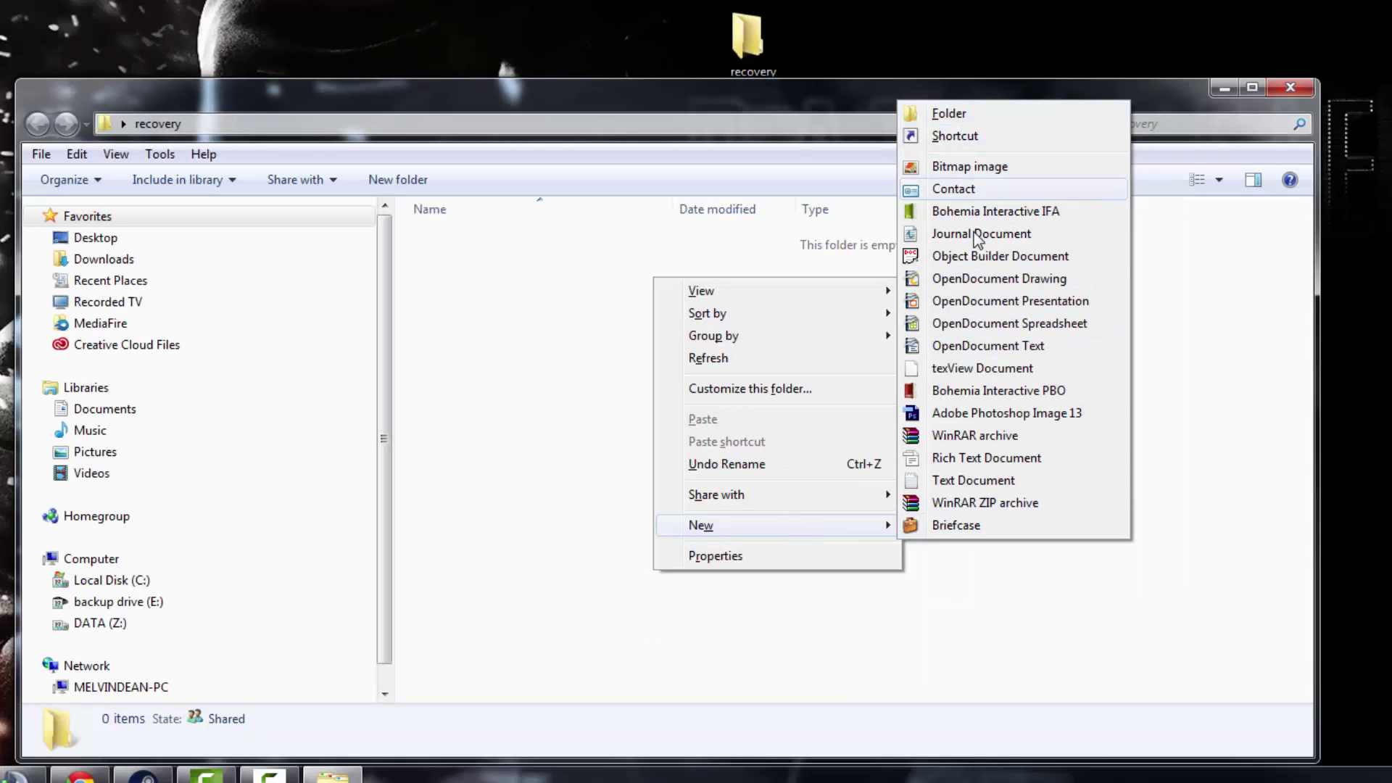
pyautogui.click(986, 483)
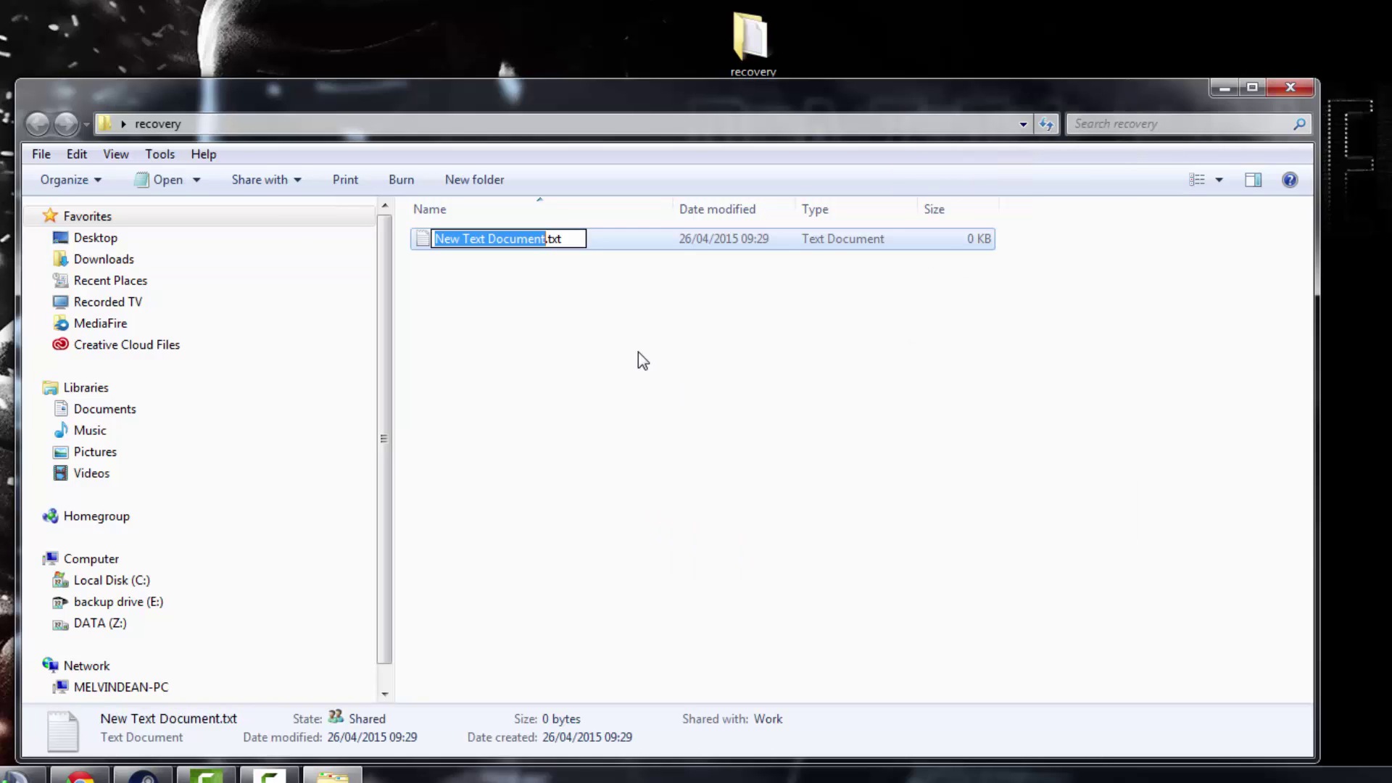
pyautogui.write('01')
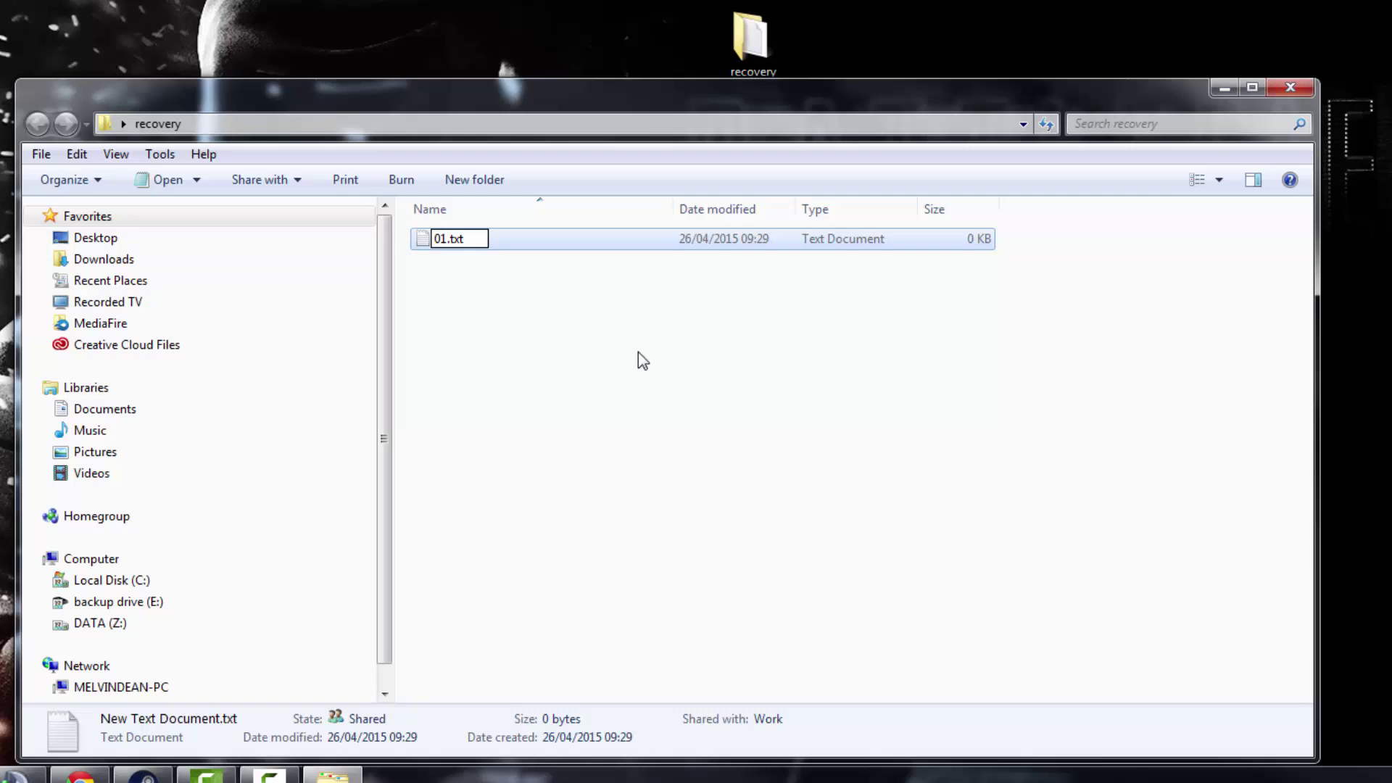
pyautogui.click(559, 392)
# Create a second text document in the recovery folder, try to name it 01 and decline the suggested alternative name
pyautogui.rightClick(535, 367)
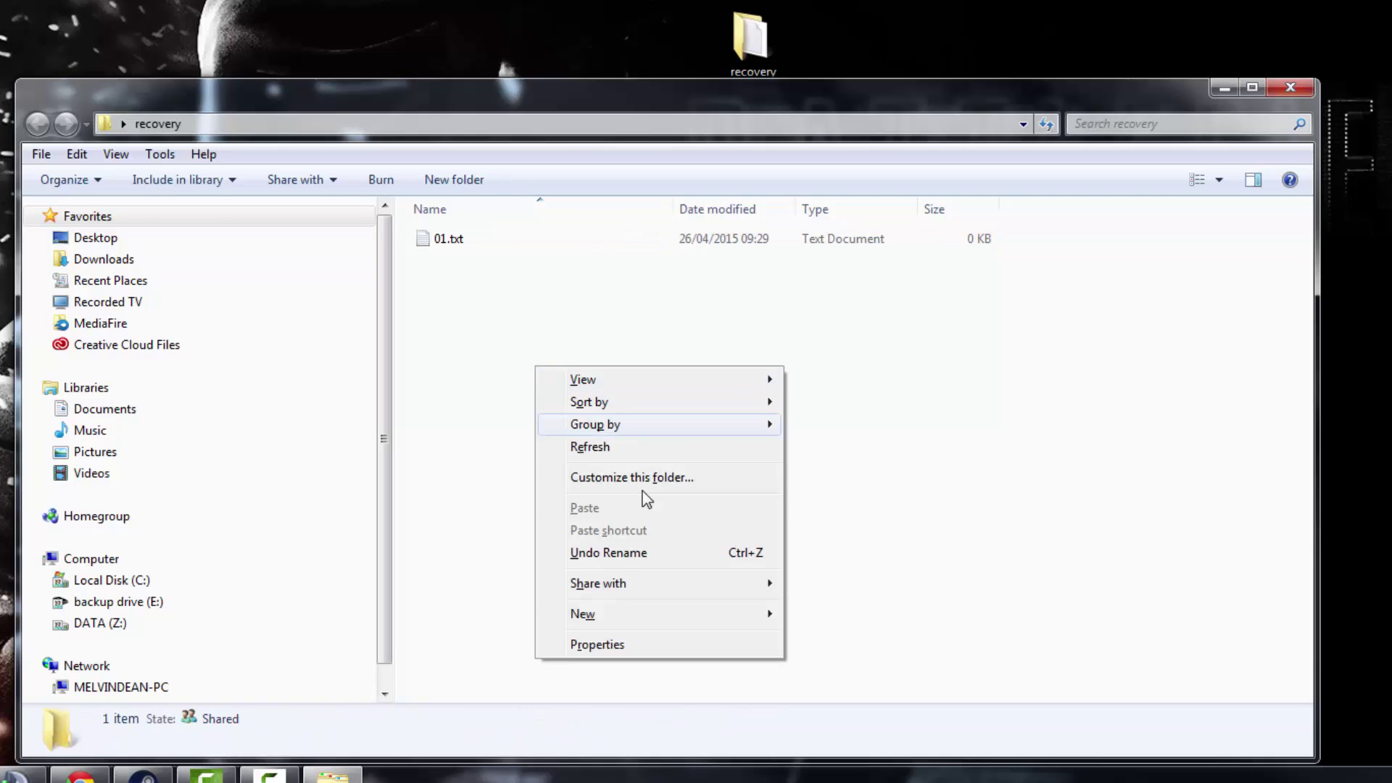
pyautogui.moveTo(630, 613)
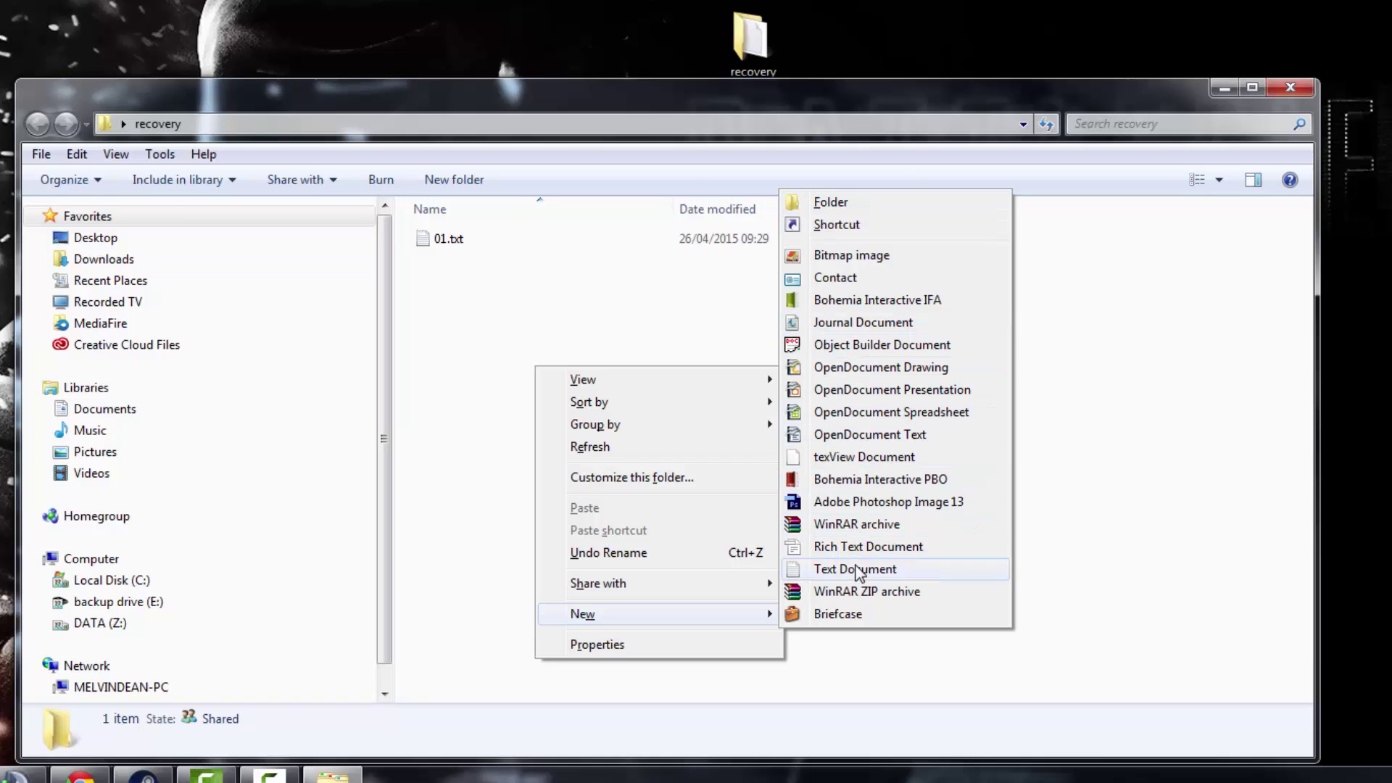
pyautogui.click(858, 571)
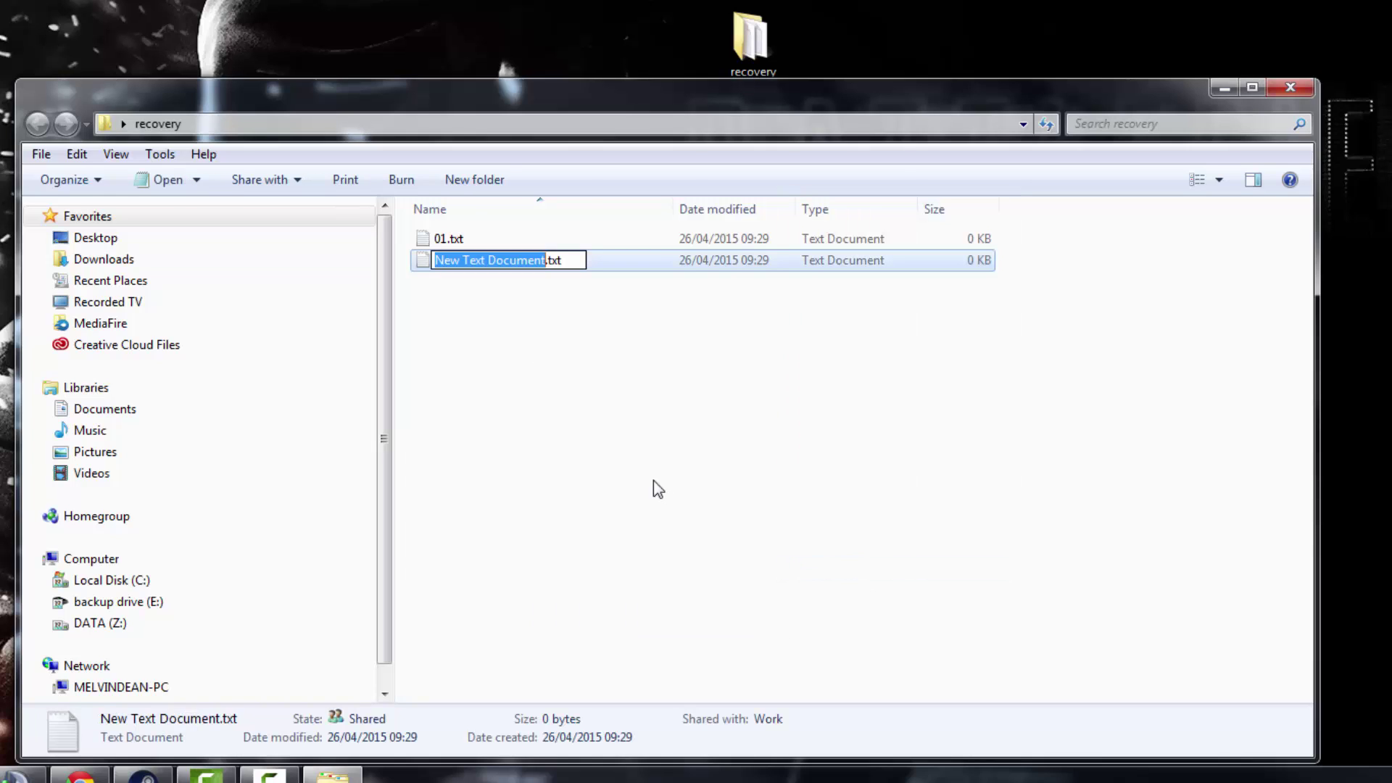
pyautogui.write('01')
pyautogui.press('Return')
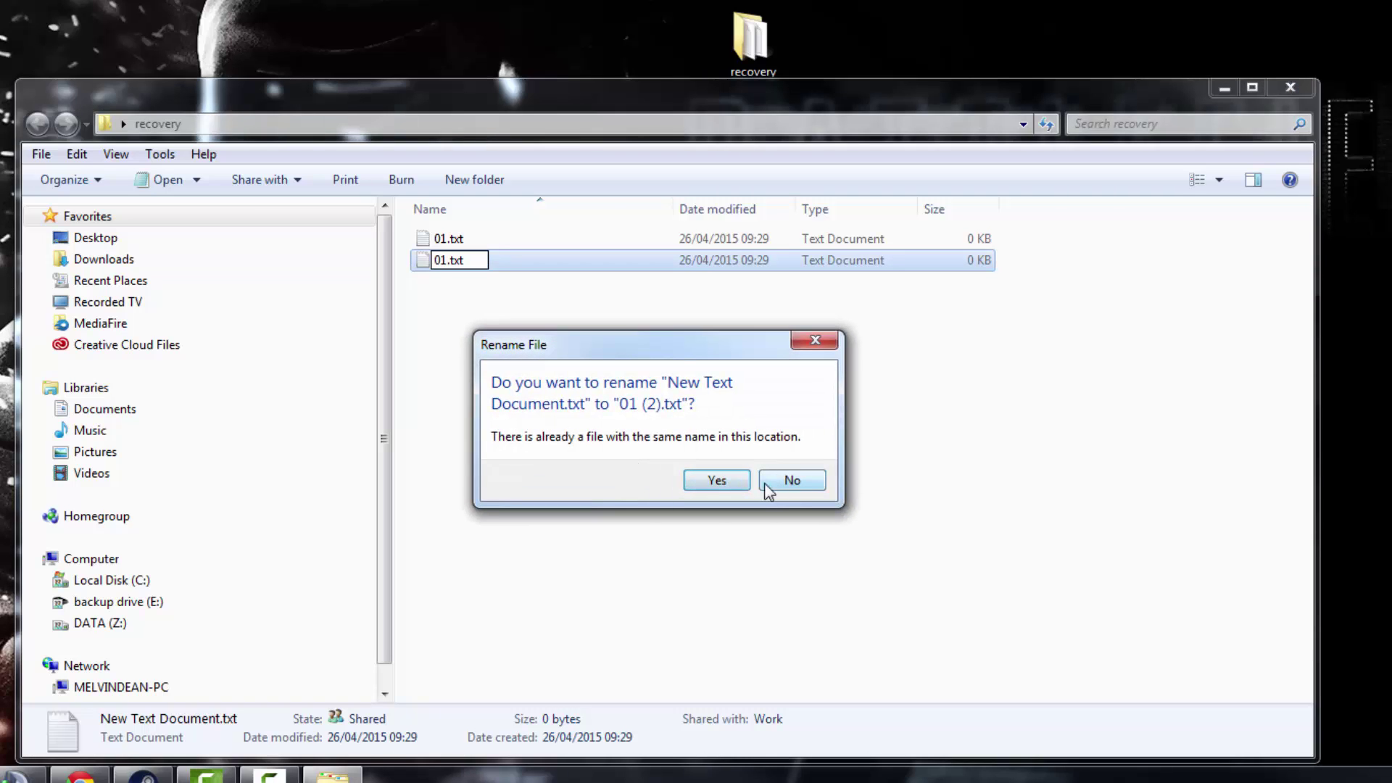
pyautogui.click(793, 490)
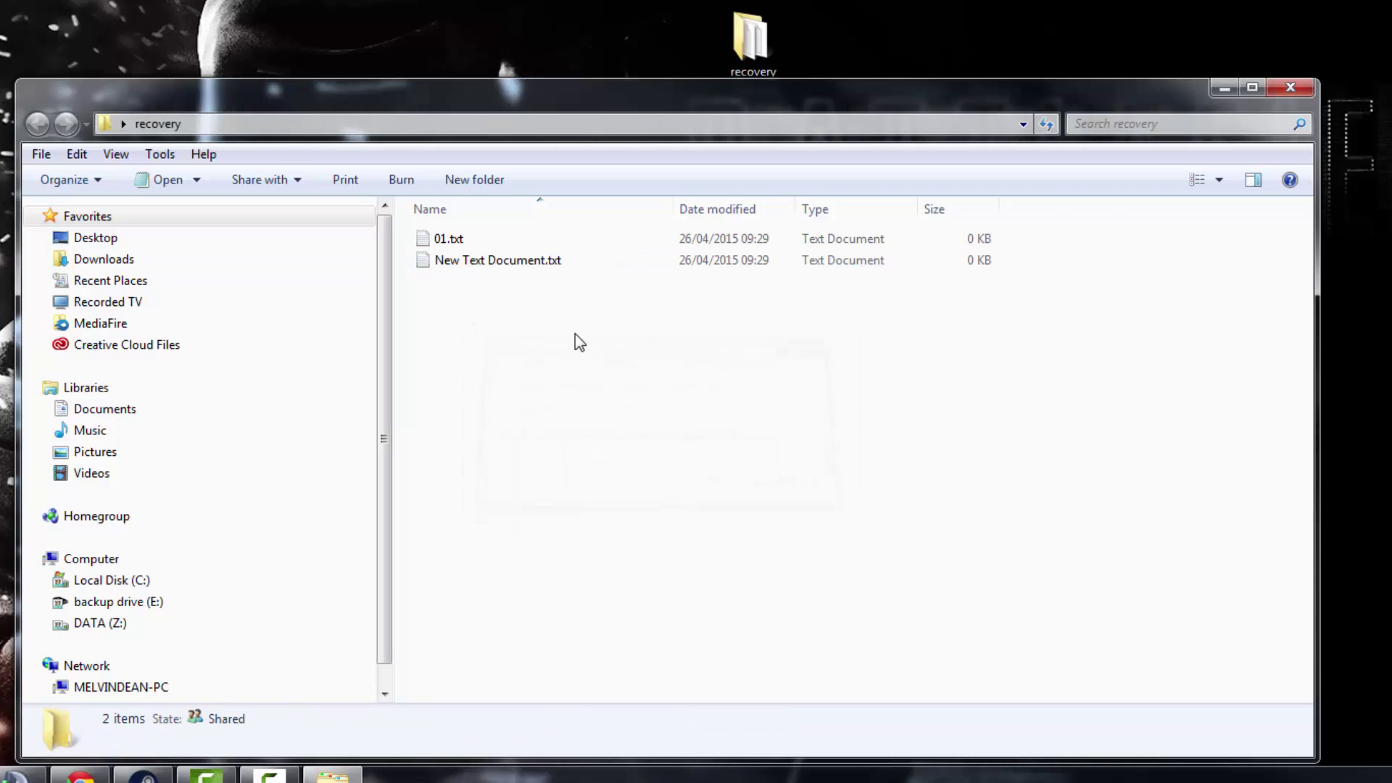
# Rename the second text document as 02.txt
pyautogui.click(494, 267)
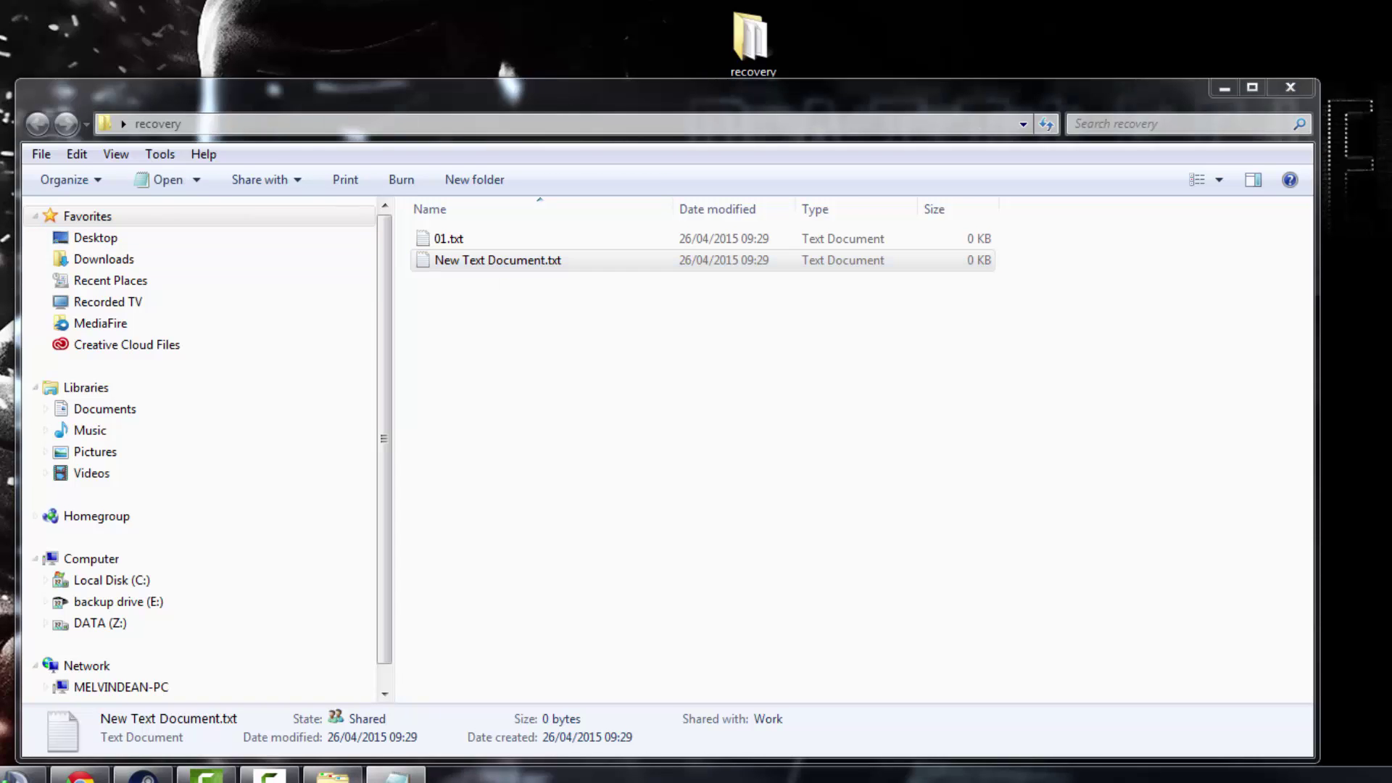
pyautogui.click(483, 261)
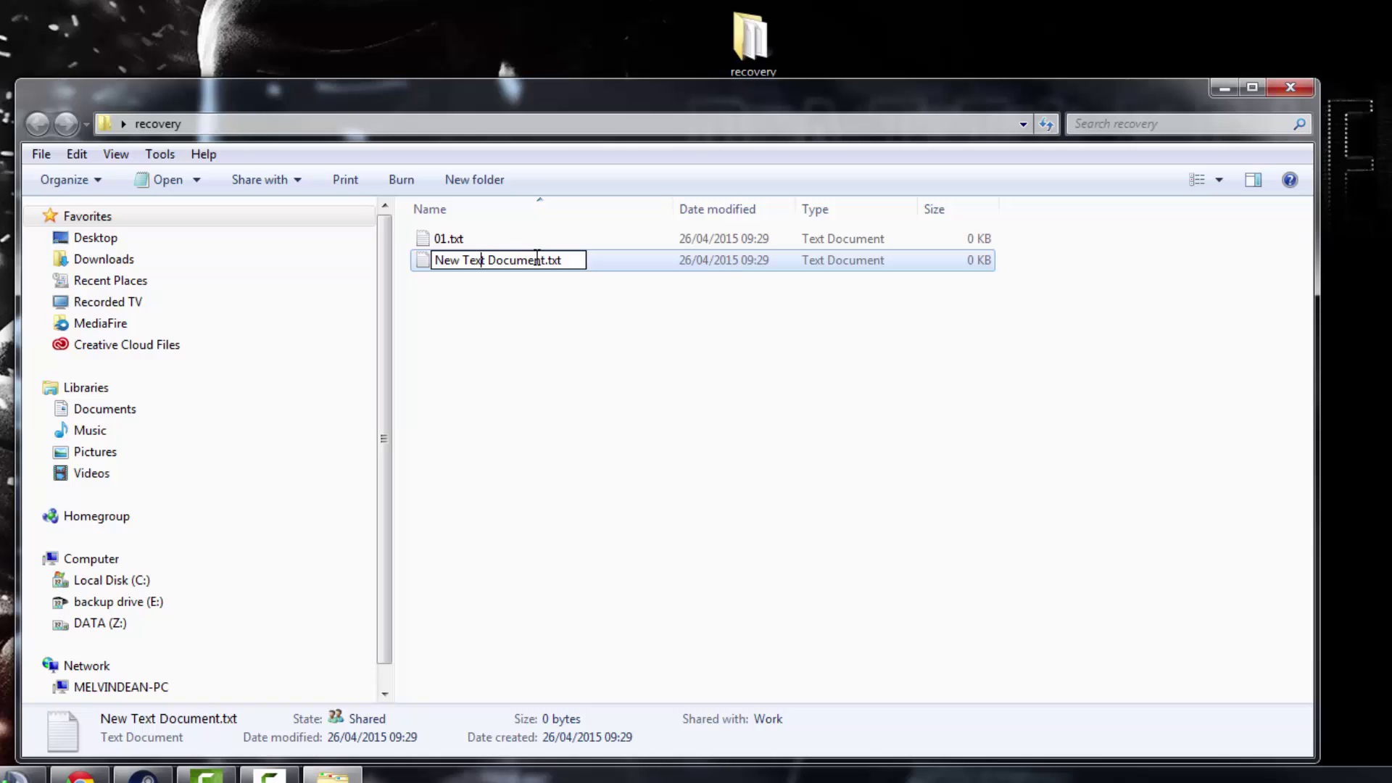
pyautogui.moveTo(546, 259); pyautogui.dragTo(433, 259)
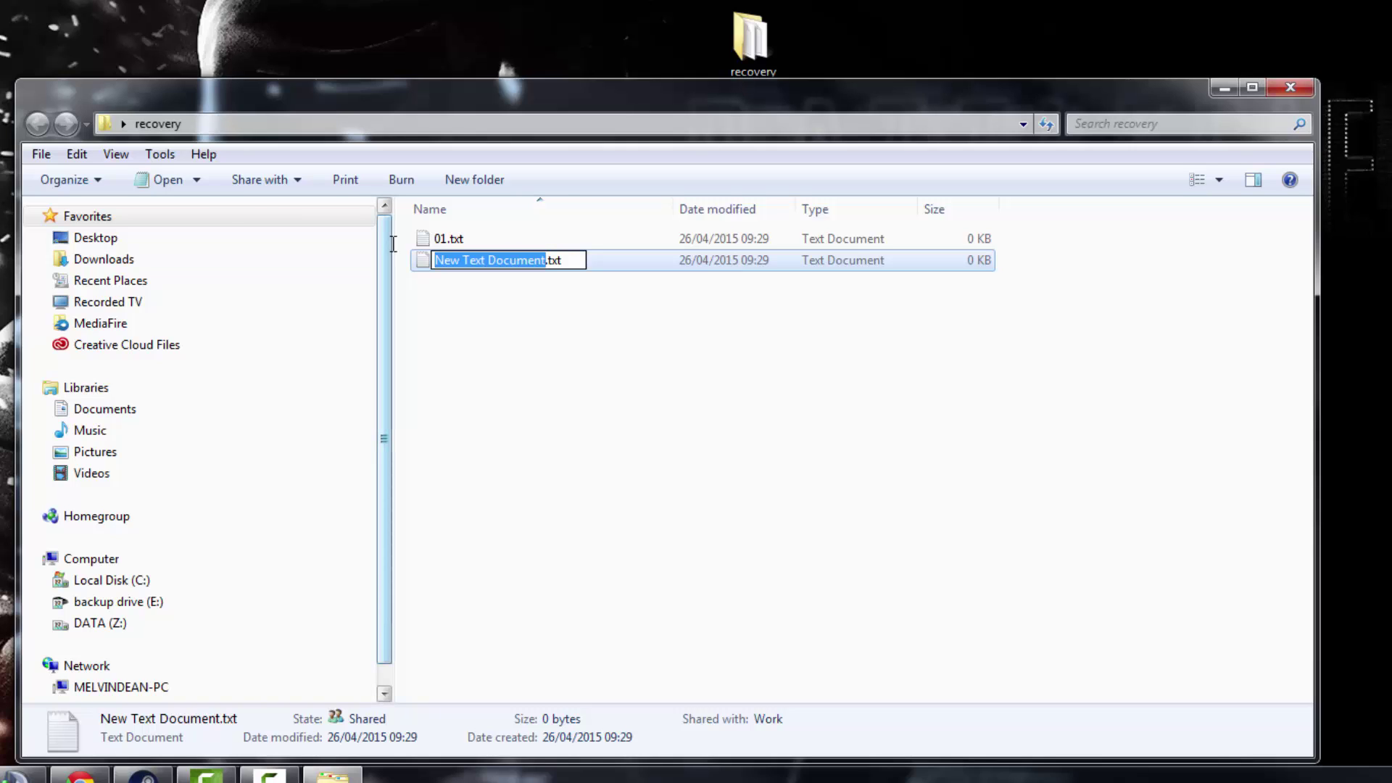
pyautogui.write('02')
pyautogui.click(475, 355)
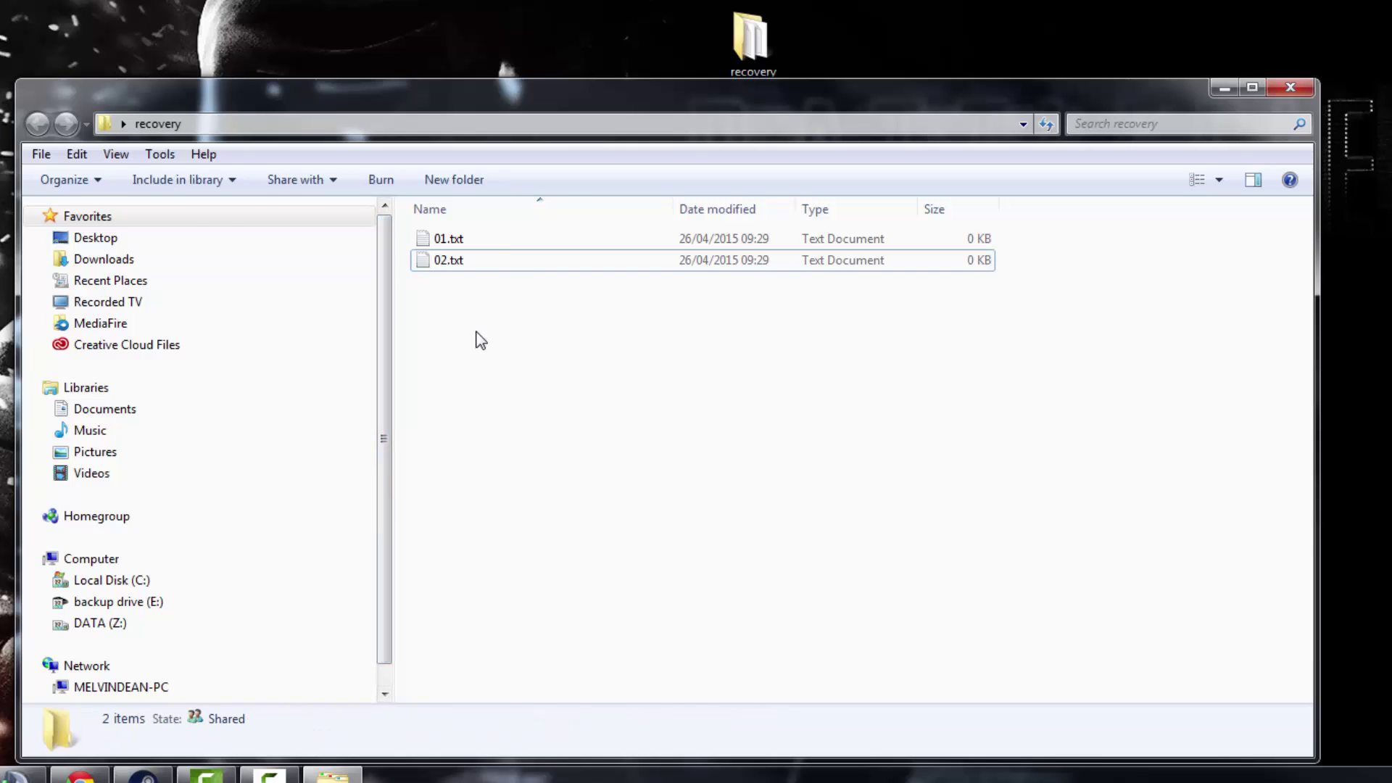
# Open 01.txt, enter the text 077777777, and close the file with its changes saved
pyautogui.doubleClick(429, 240)
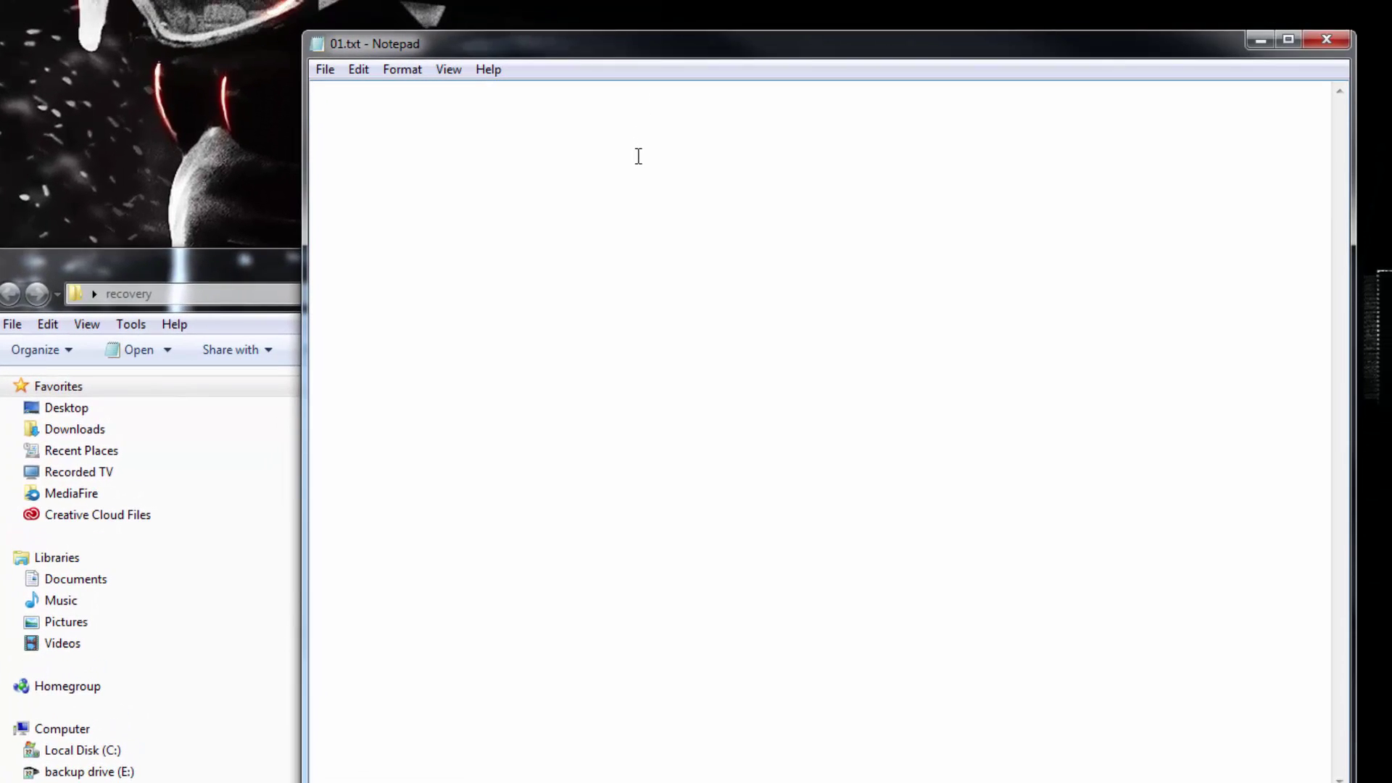
pyautogui.write('077777777')
pyautogui.click(1327, 39)
pyautogui.click(788, 436)
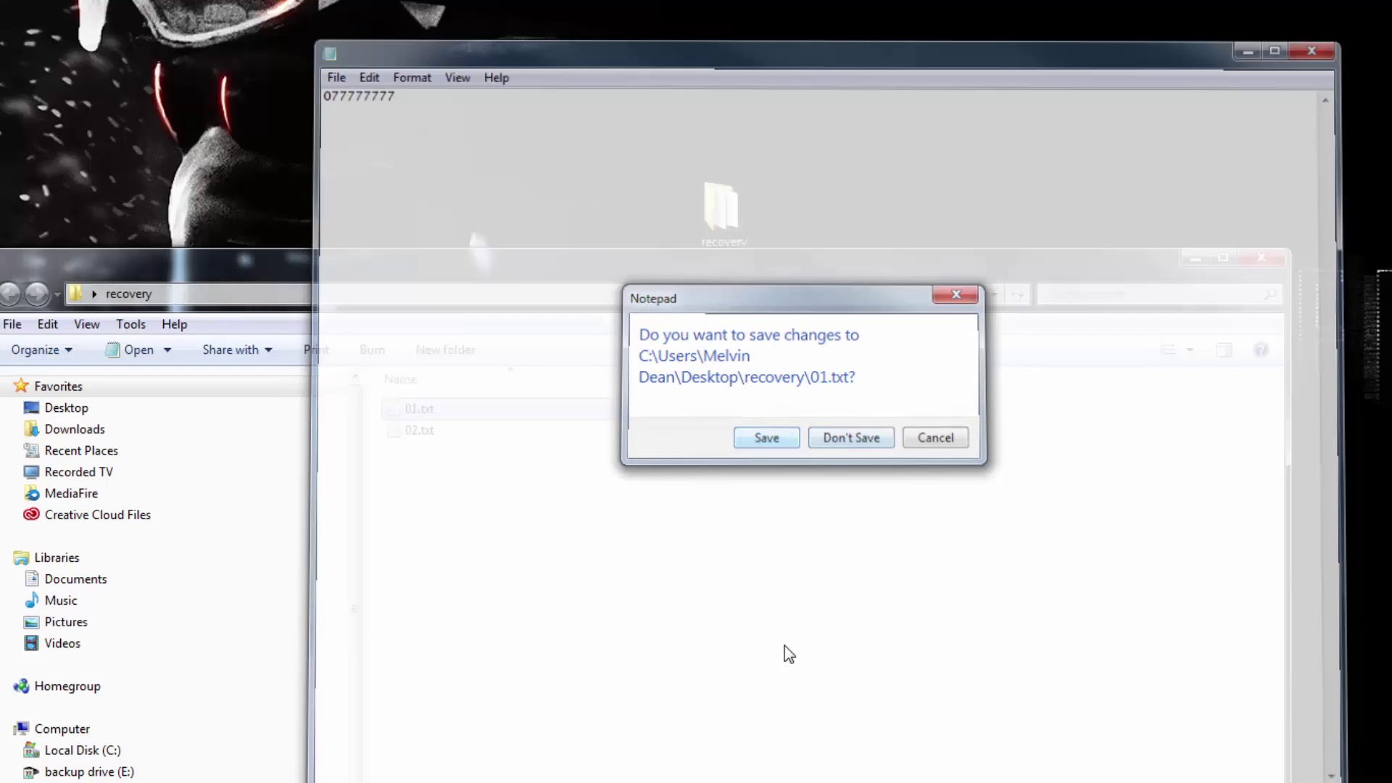
# Open 02.txt, enter the text 0666666, close it with its changes saved, and close the recovery folder window
pyautogui.doubleClick(420, 438)
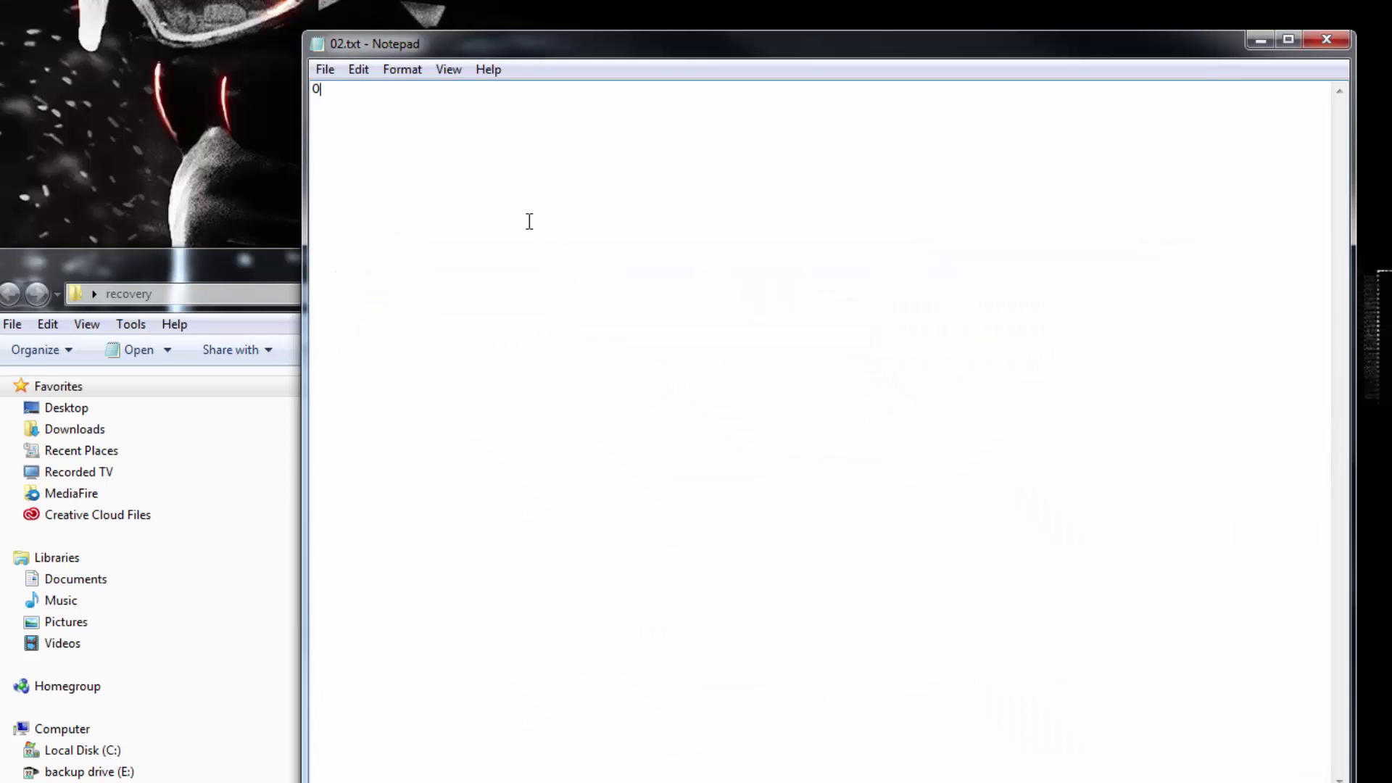
pyautogui.write('0666666')
pyautogui.click(1327, 39)
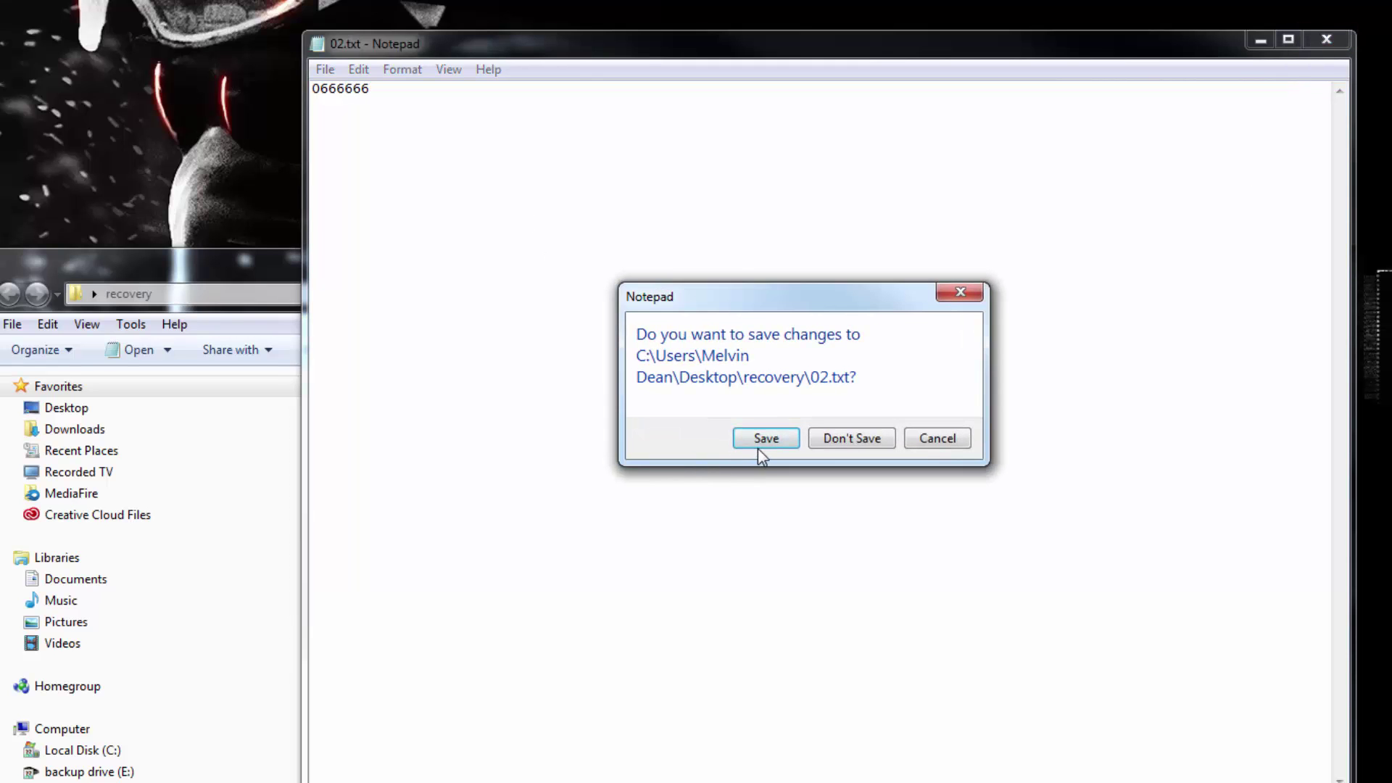
pyautogui.click(760, 442)
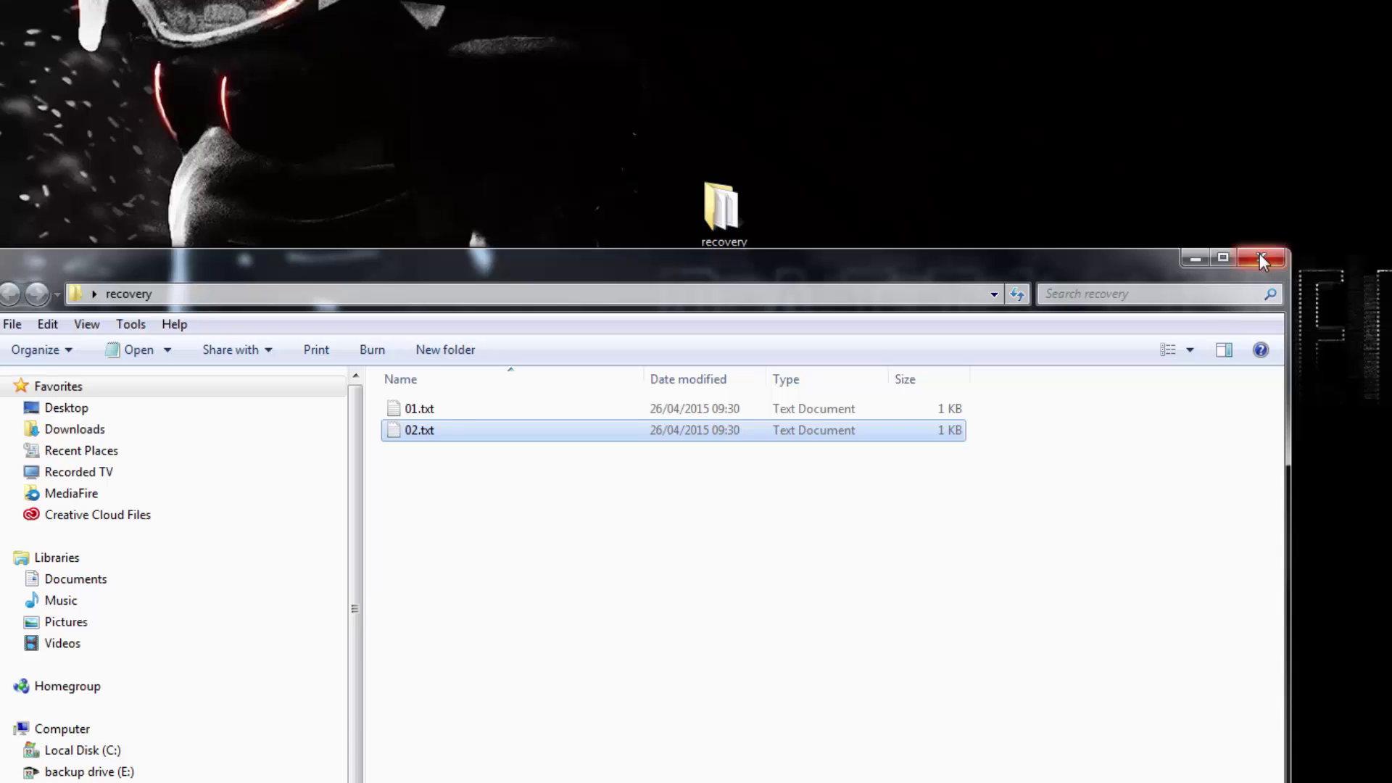
pyautogui.click(1262, 257)
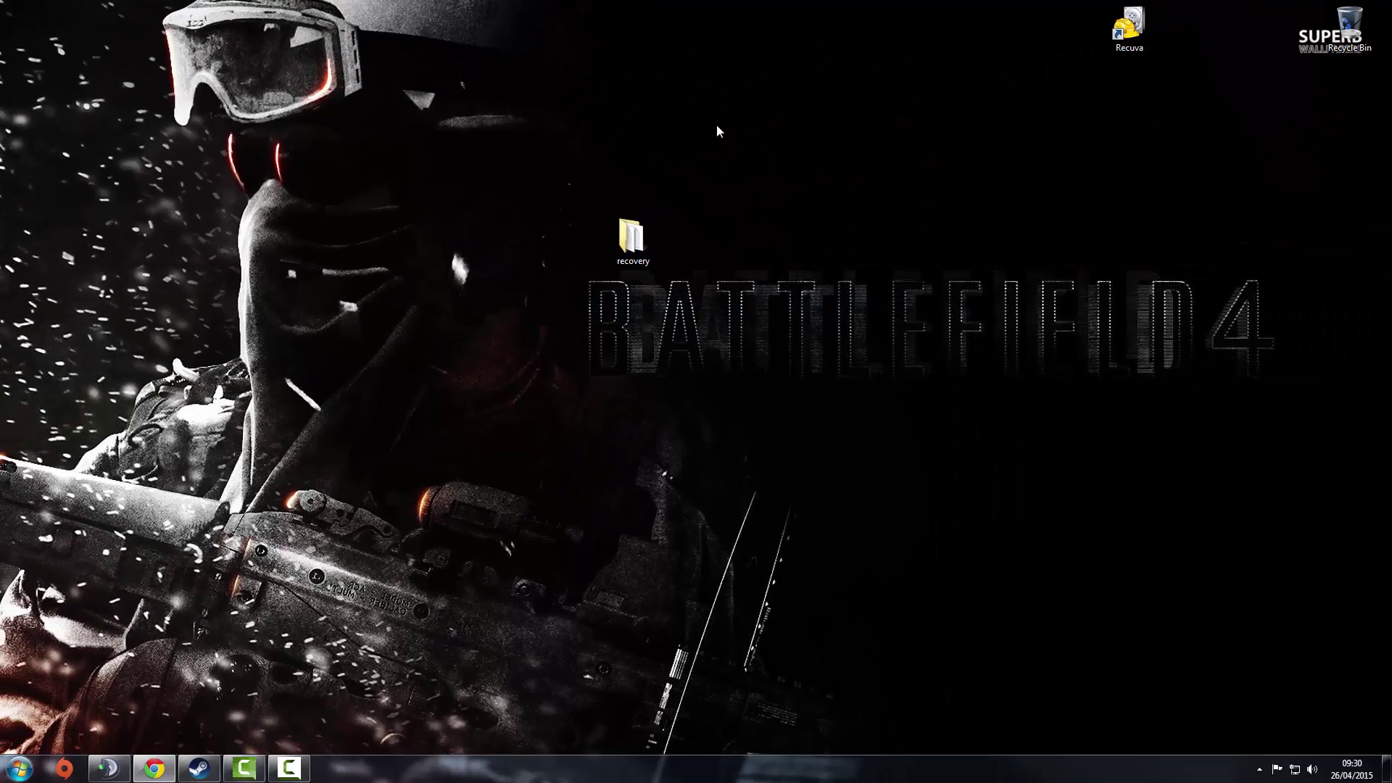
# Move the recovery folder from the desktop to the Recycle Bin and permanently empty the bin
pyautogui.moveTo(716, 131); pyautogui.dragTo(494, 325)
pyautogui.moveTo(633, 239); pyautogui.dragTo(1348, 32)
pyautogui.rightClick(1347, 38)
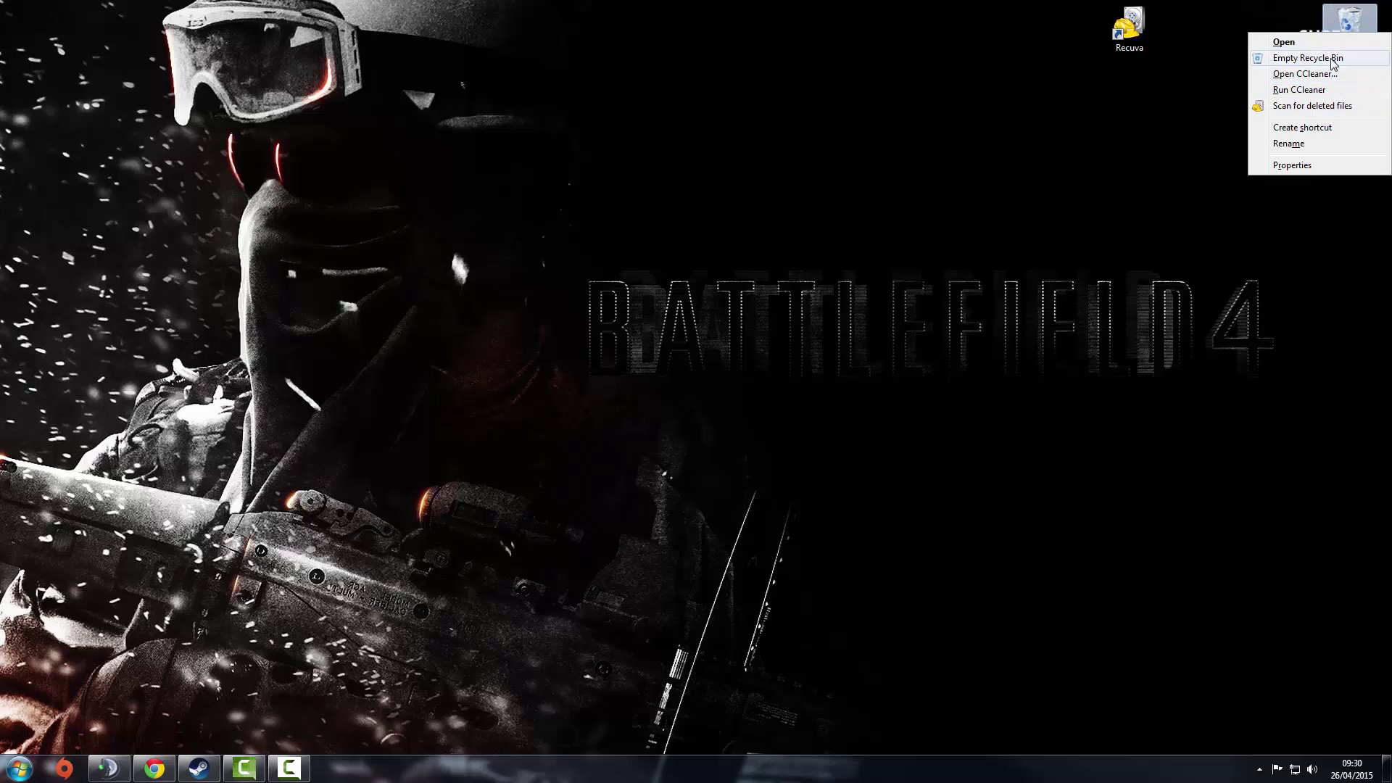
pyautogui.click(1323, 58)
pyautogui.click(741, 439)
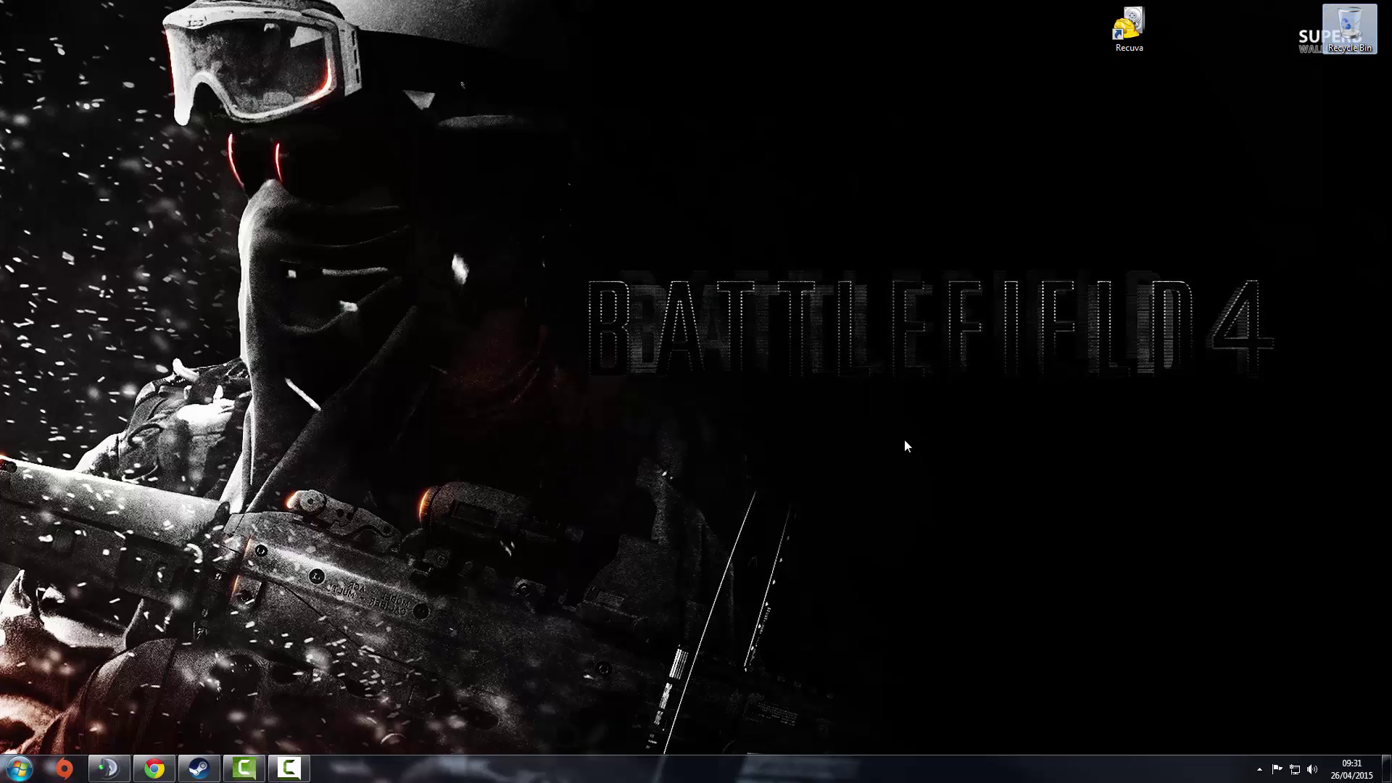
# Move the Recuva shortcut to the middle of the desktop, launch it and continue past the wizard's welcome page
pyautogui.moveTo(1124, 44); pyautogui.dragTo(734, 332)
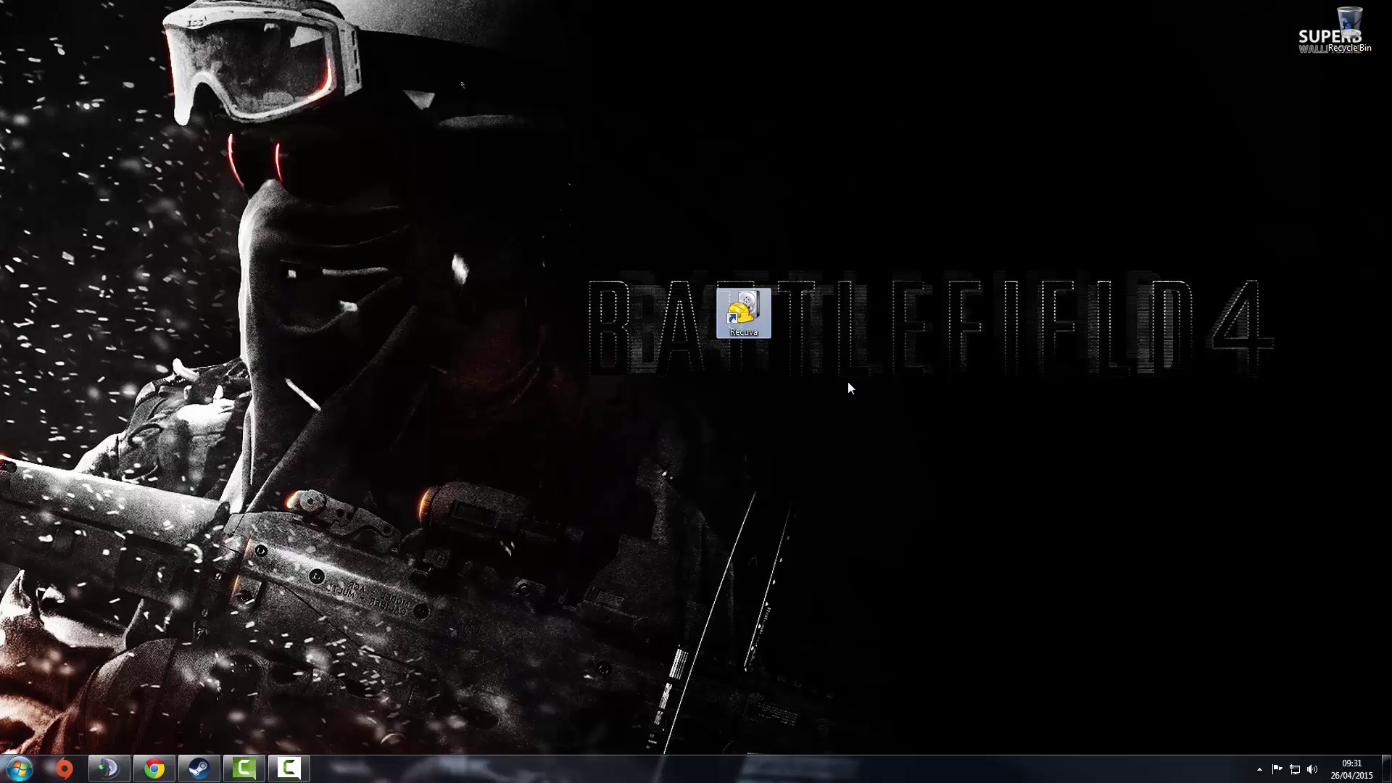
pyautogui.doubleClick(757, 319)
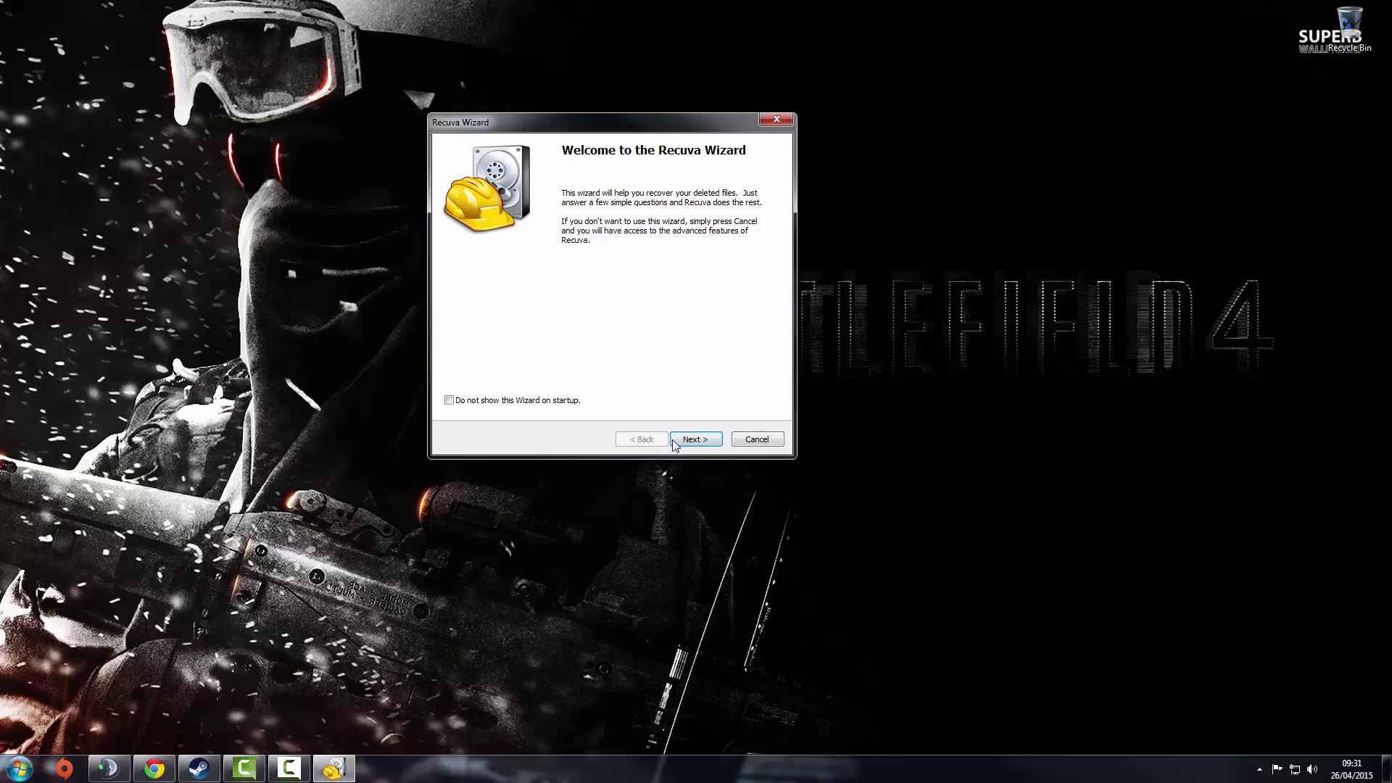
pyautogui.click(689, 440)
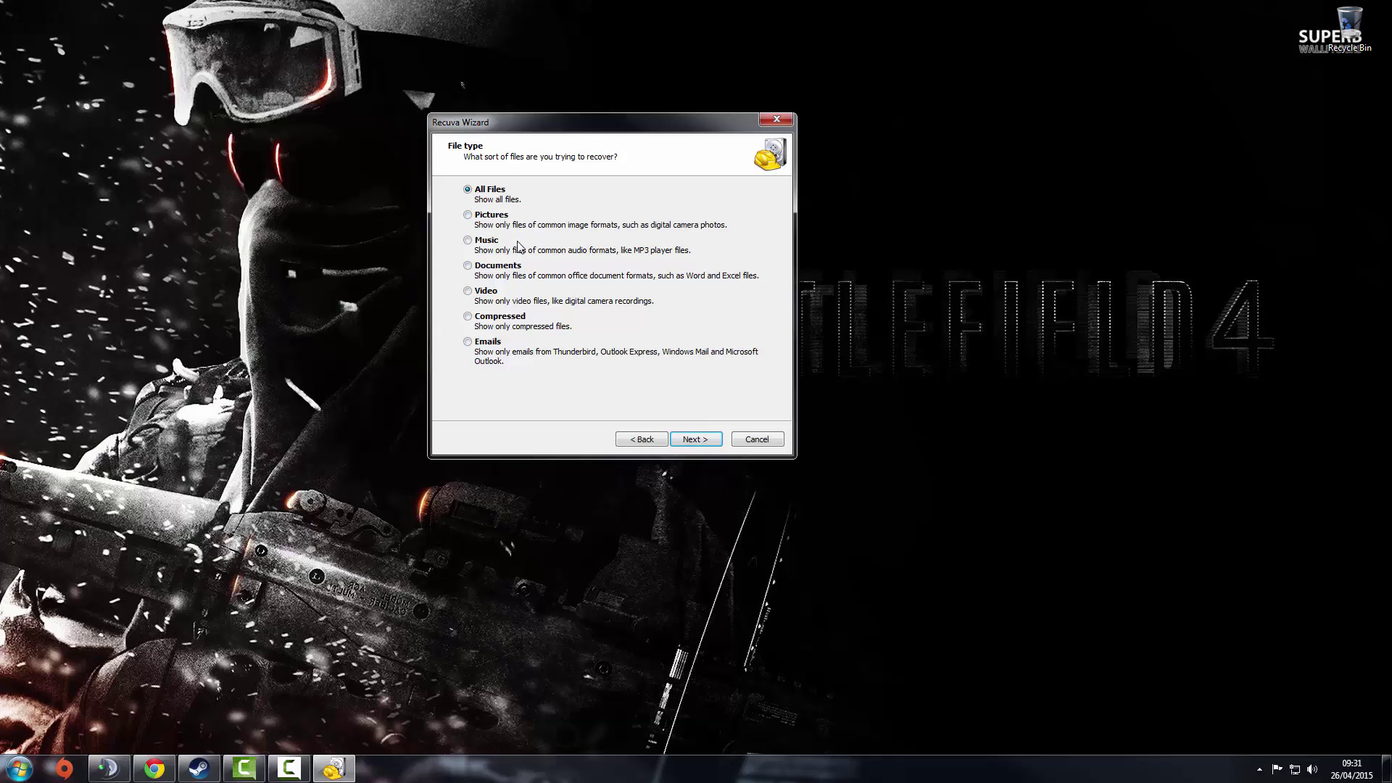
# Run the wizard's search for Documents deleted from the Recycle Bin, without Deep Scan
pyautogui.click(467, 266)
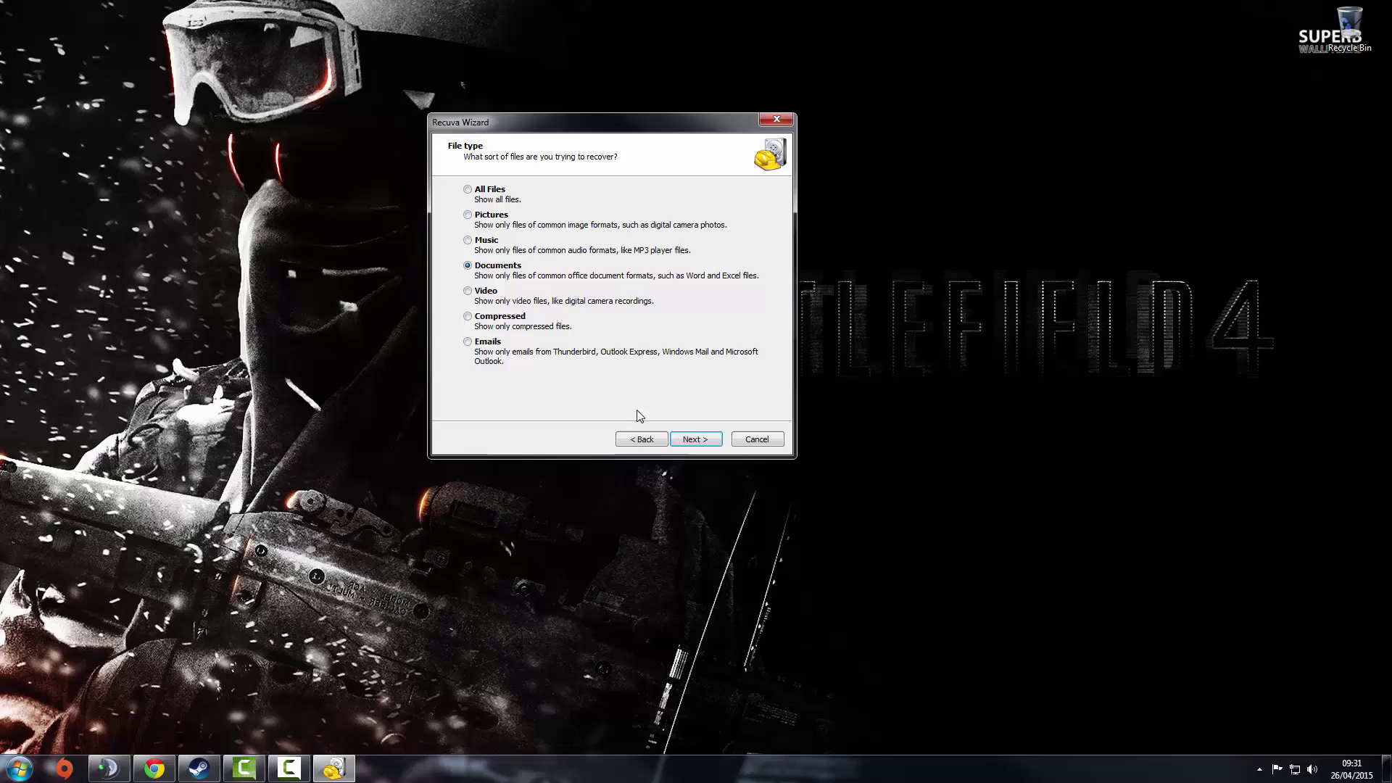
pyautogui.click(685, 443)
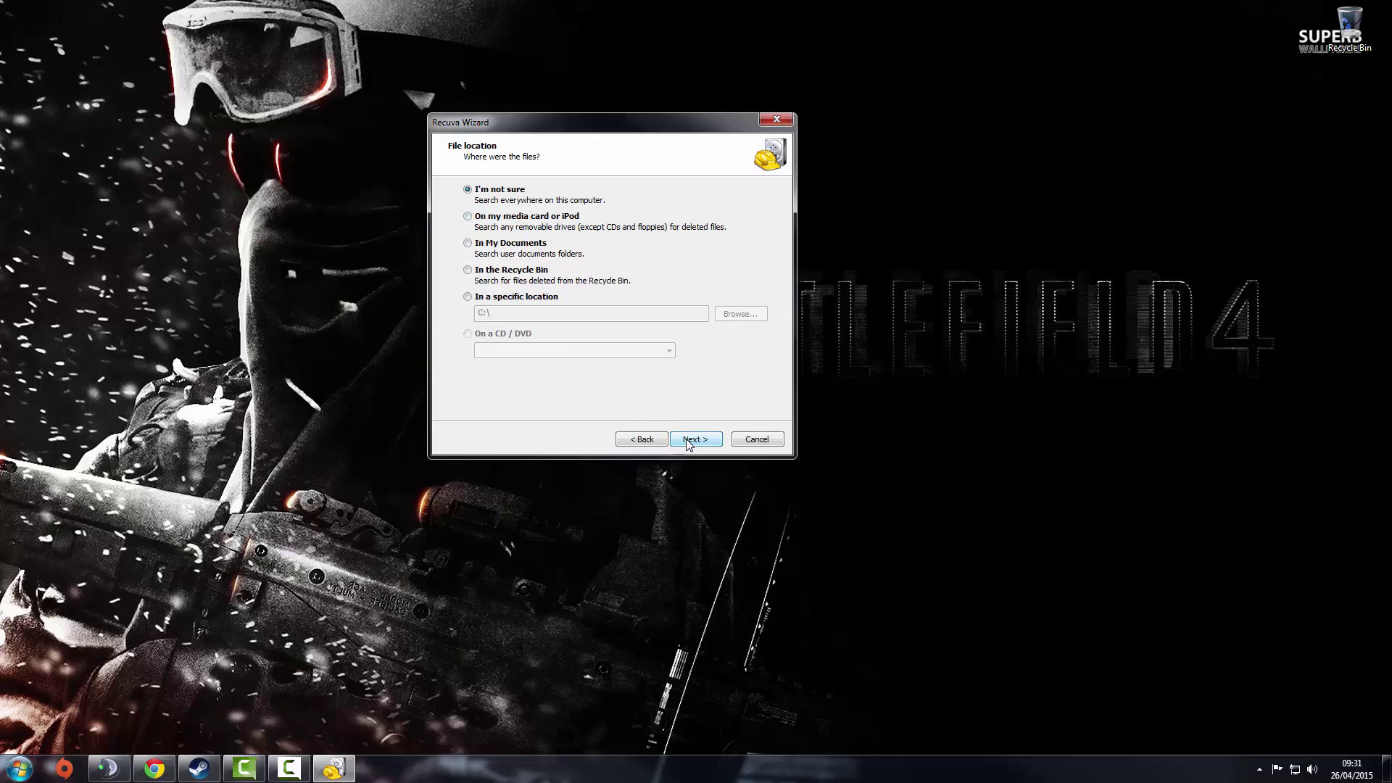
pyautogui.click(467, 270)
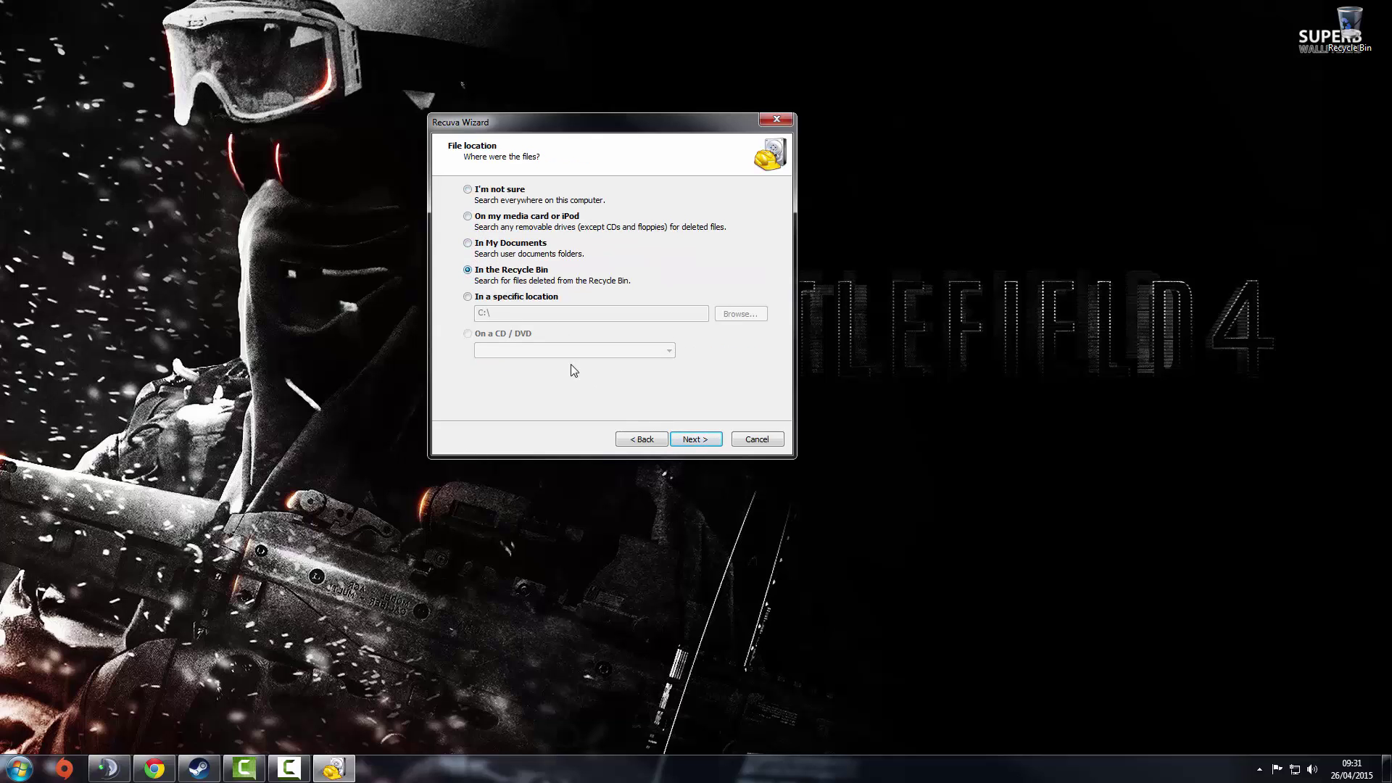
pyautogui.click(695, 440)
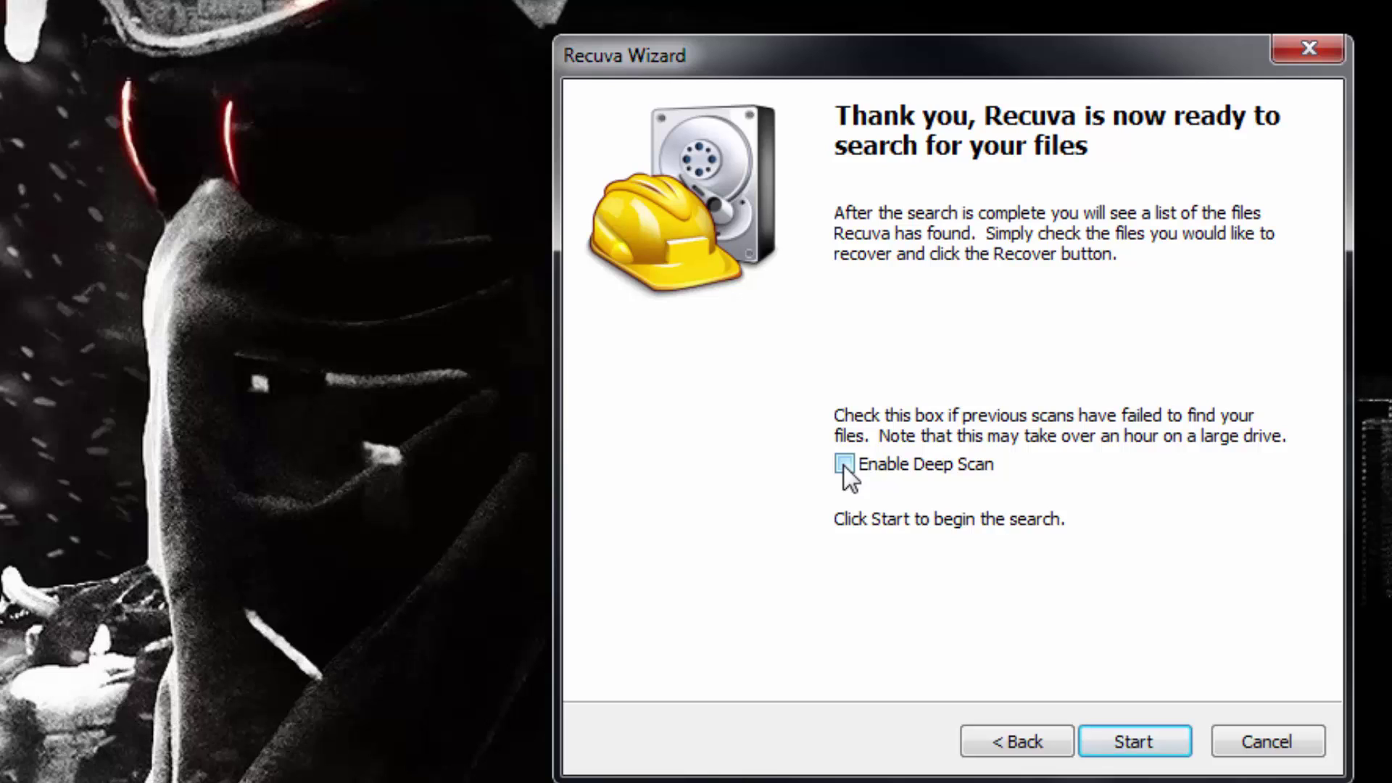
pyautogui.click(1116, 742)
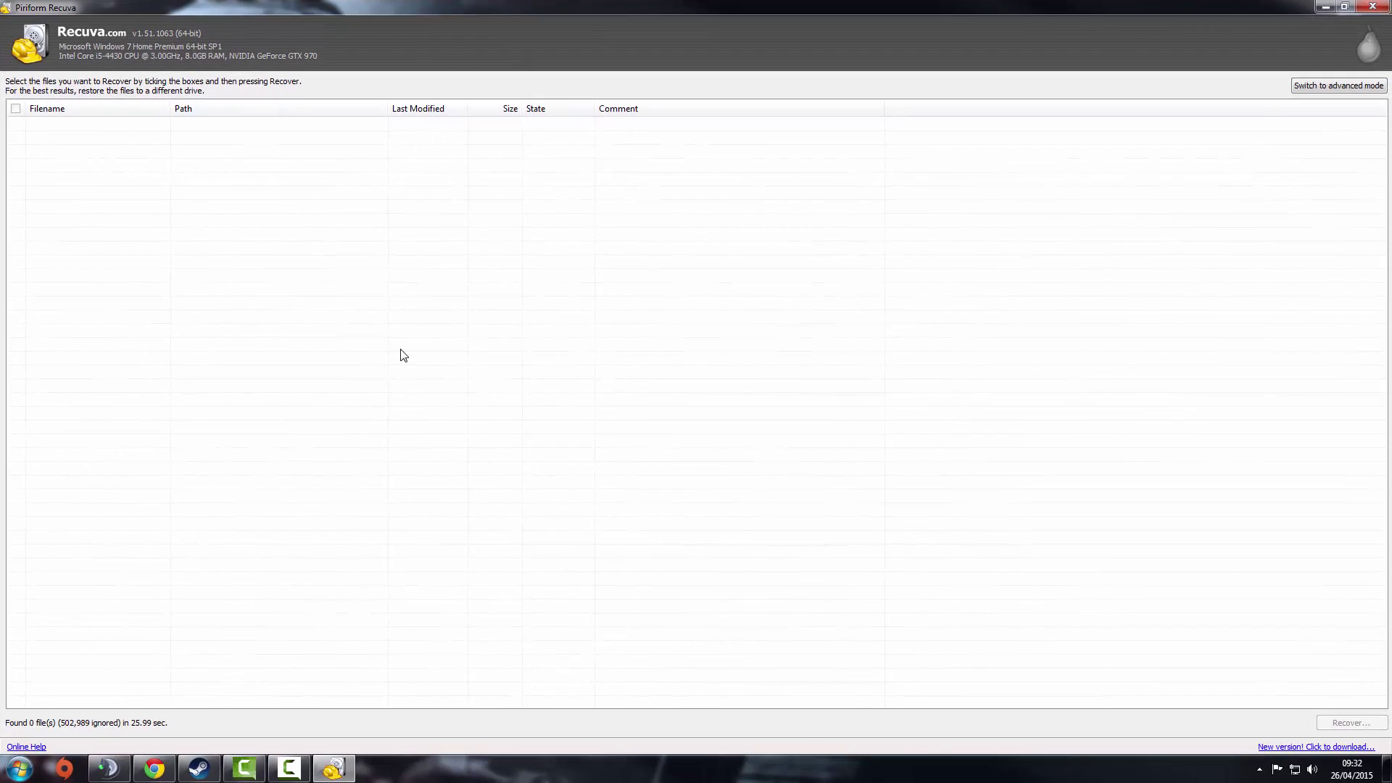
# Switch to advanced mode and set the drive to scan to Local Disk (C:)
pyautogui.click(1333, 87)
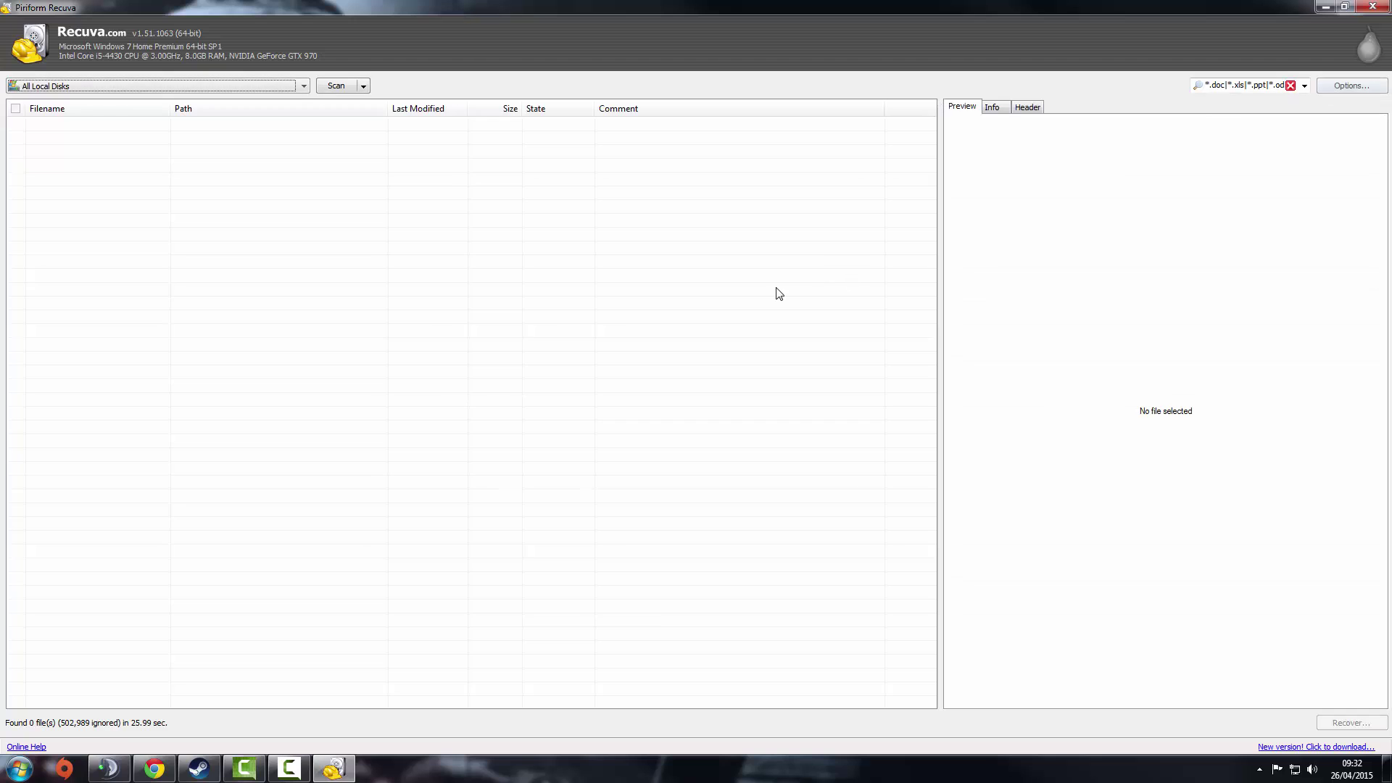
pyautogui.click(206, 88)
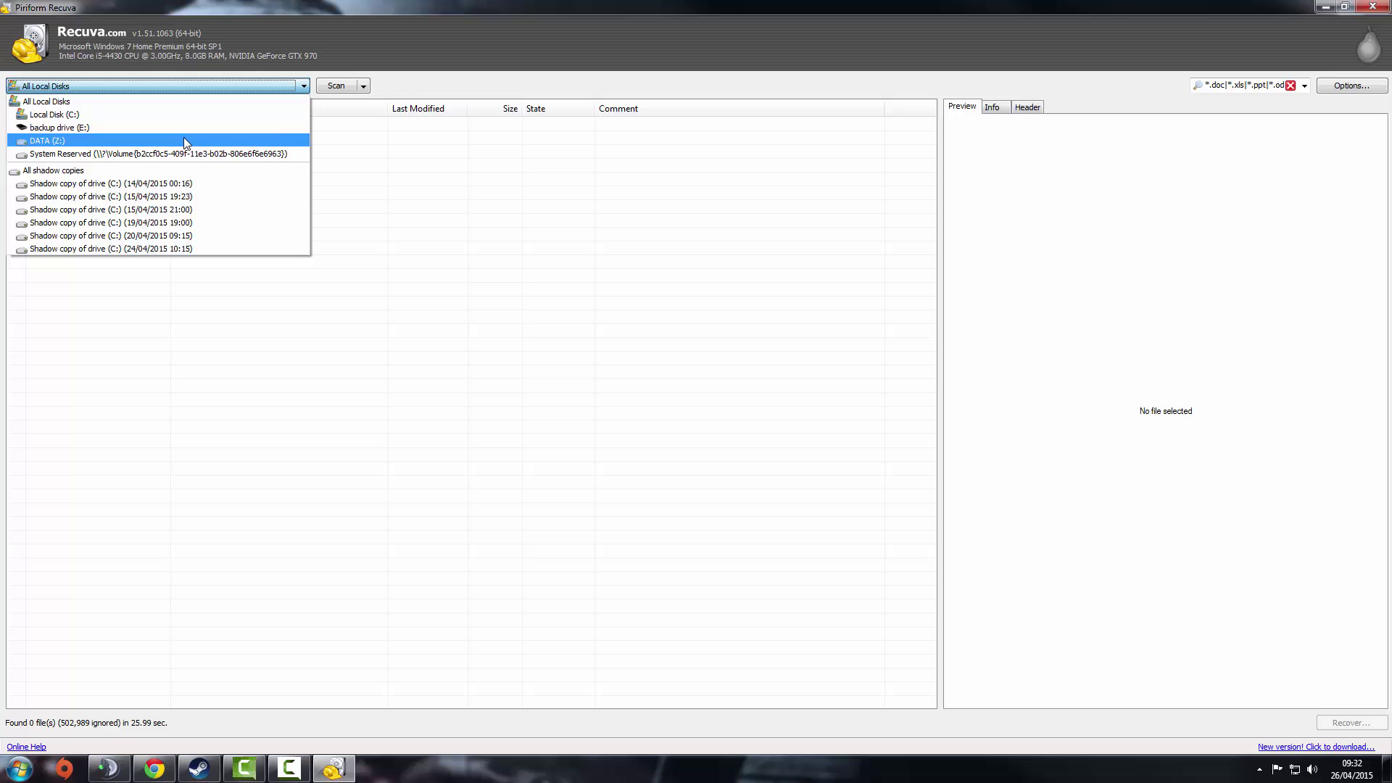
pyautogui.click(182, 114)
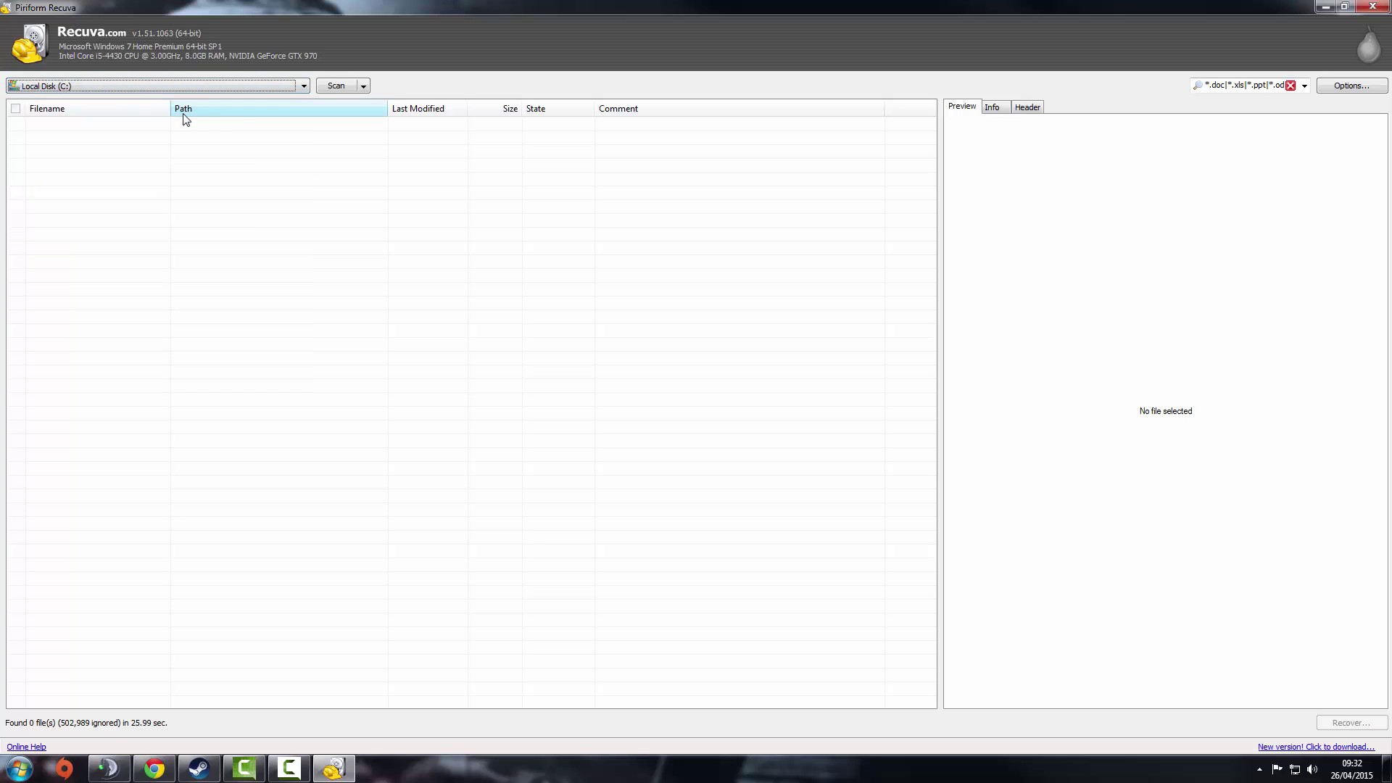
# Look at the available file type filters and scan modes without changing them
pyautogui.click(1305, 86)
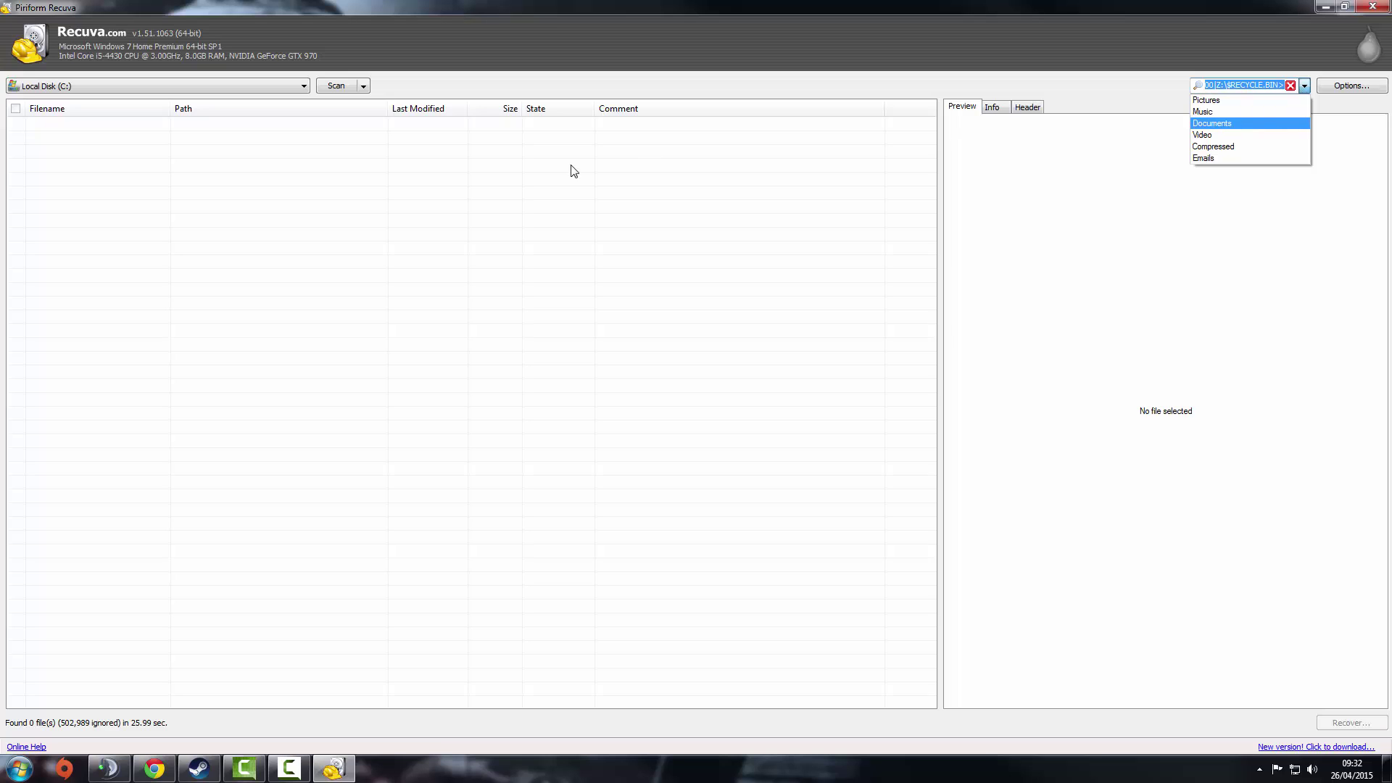
pyautogui.click(301, 128)
pyautogui.click(364, 86)
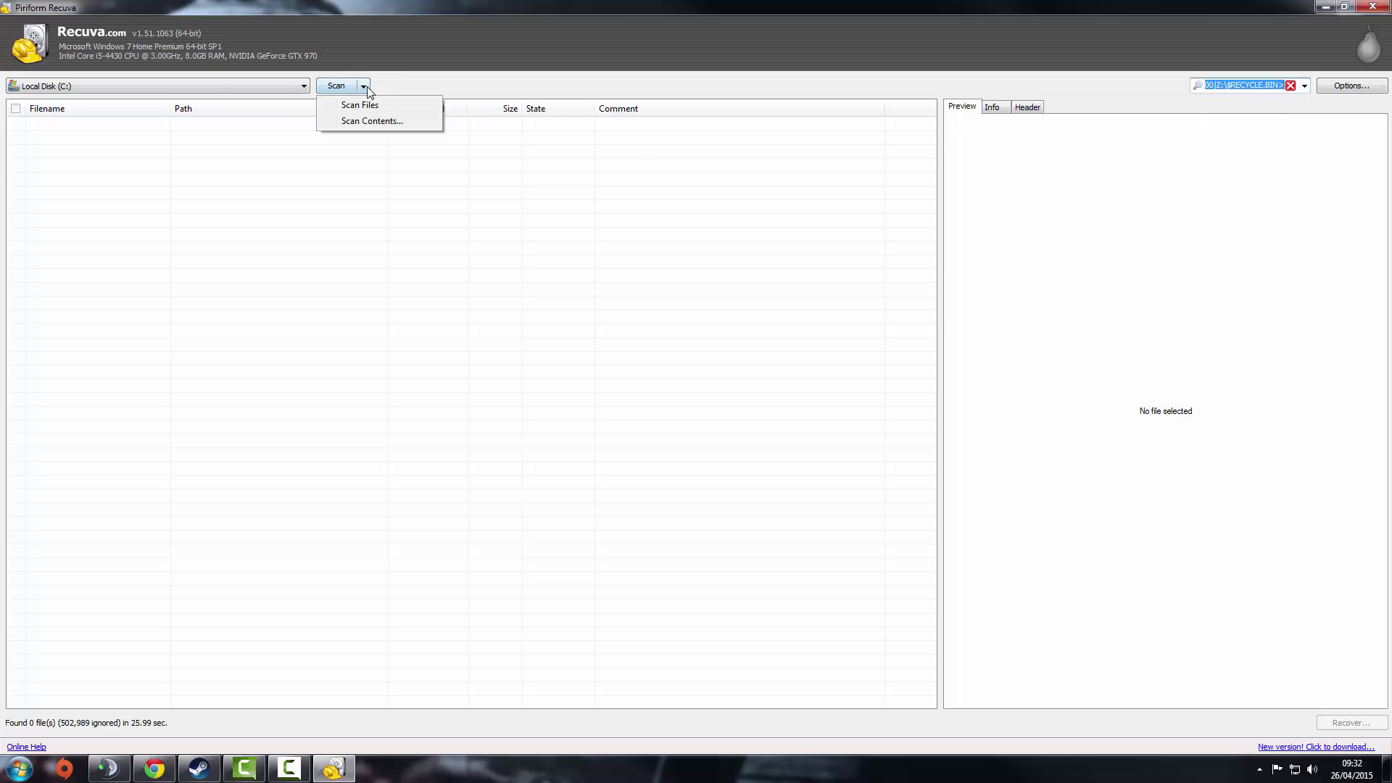
# Try backup drive (E:), All Local Disks, DATA (Z:) and All shadow copies as the scan location, ending on Local Disk (C:)
pyautogui.click(210, 85)
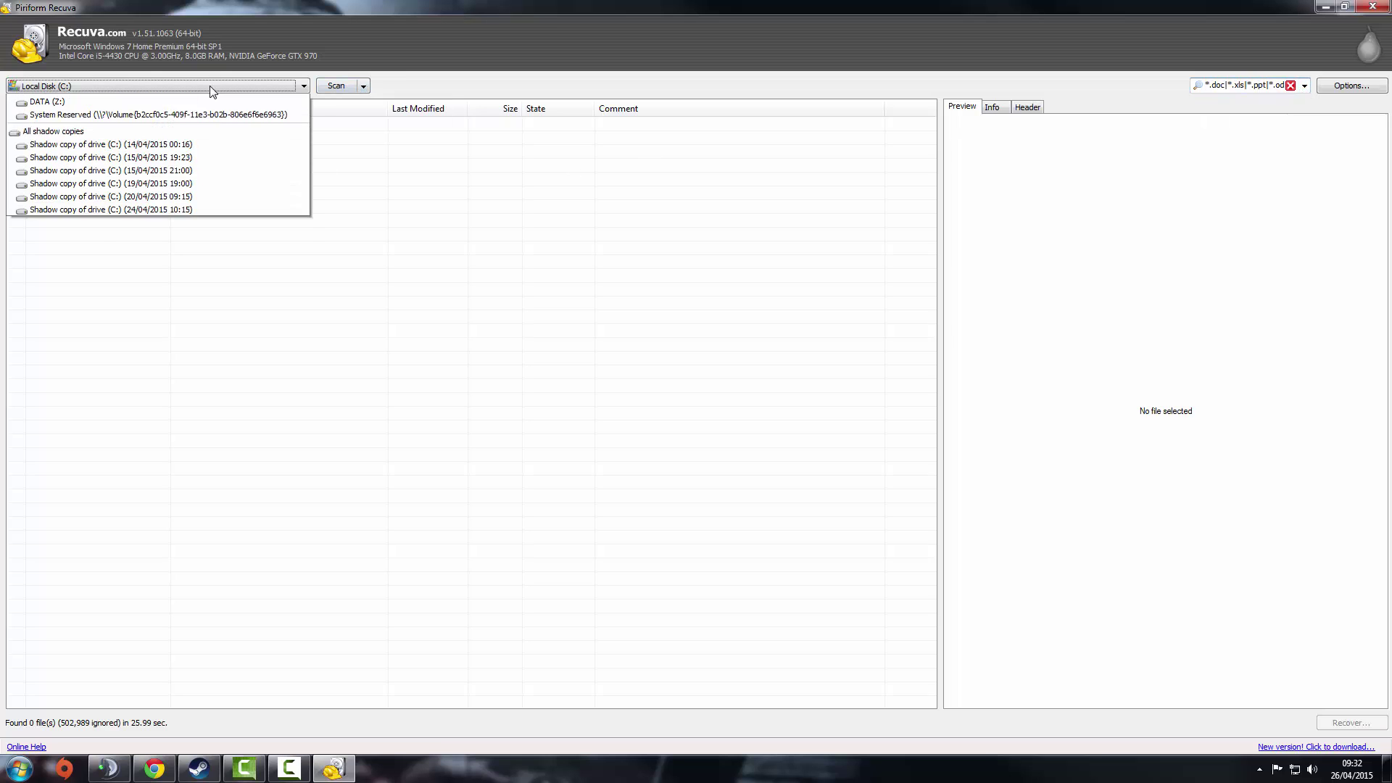
pyautogui.click(194, 134)
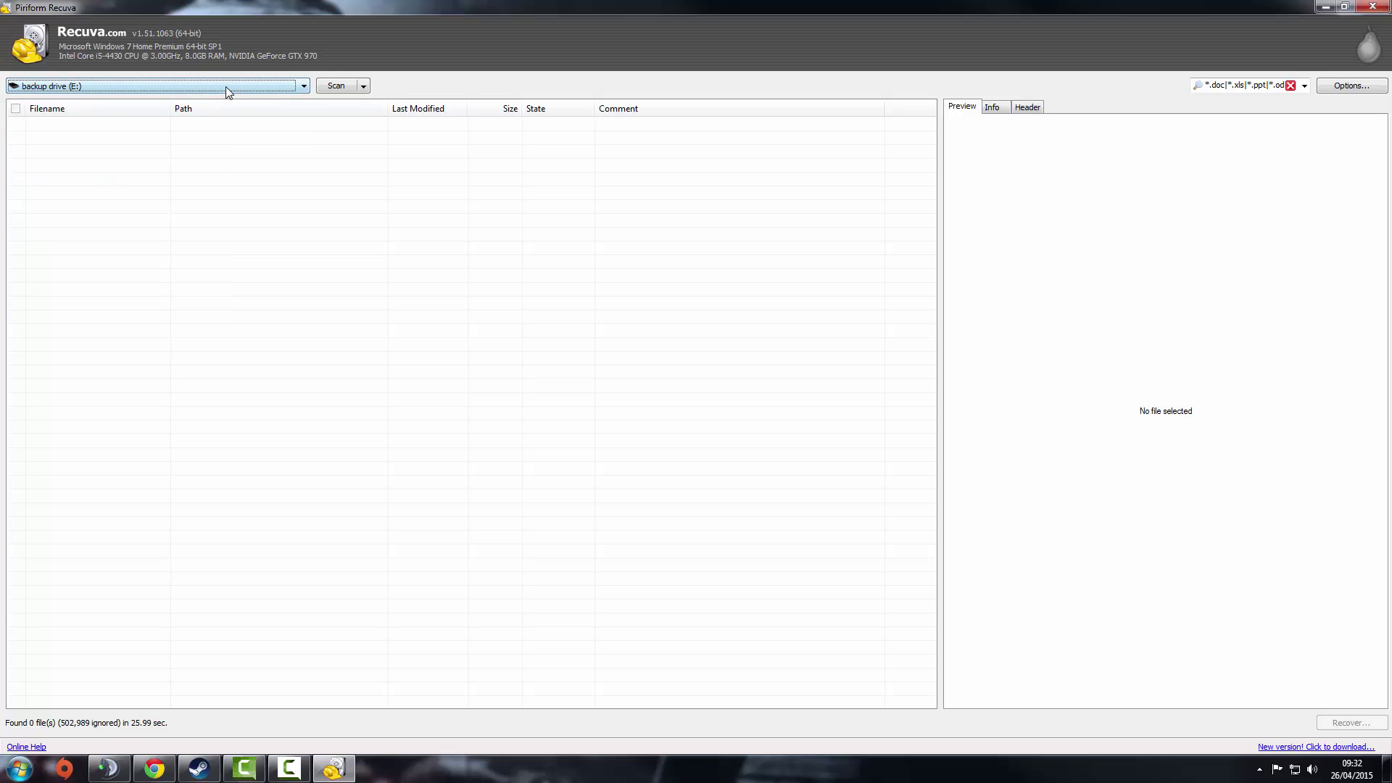
pyautogui.click(220, 87)
pyautogui.click(213, 109)
pyautogui.click(203, 85)
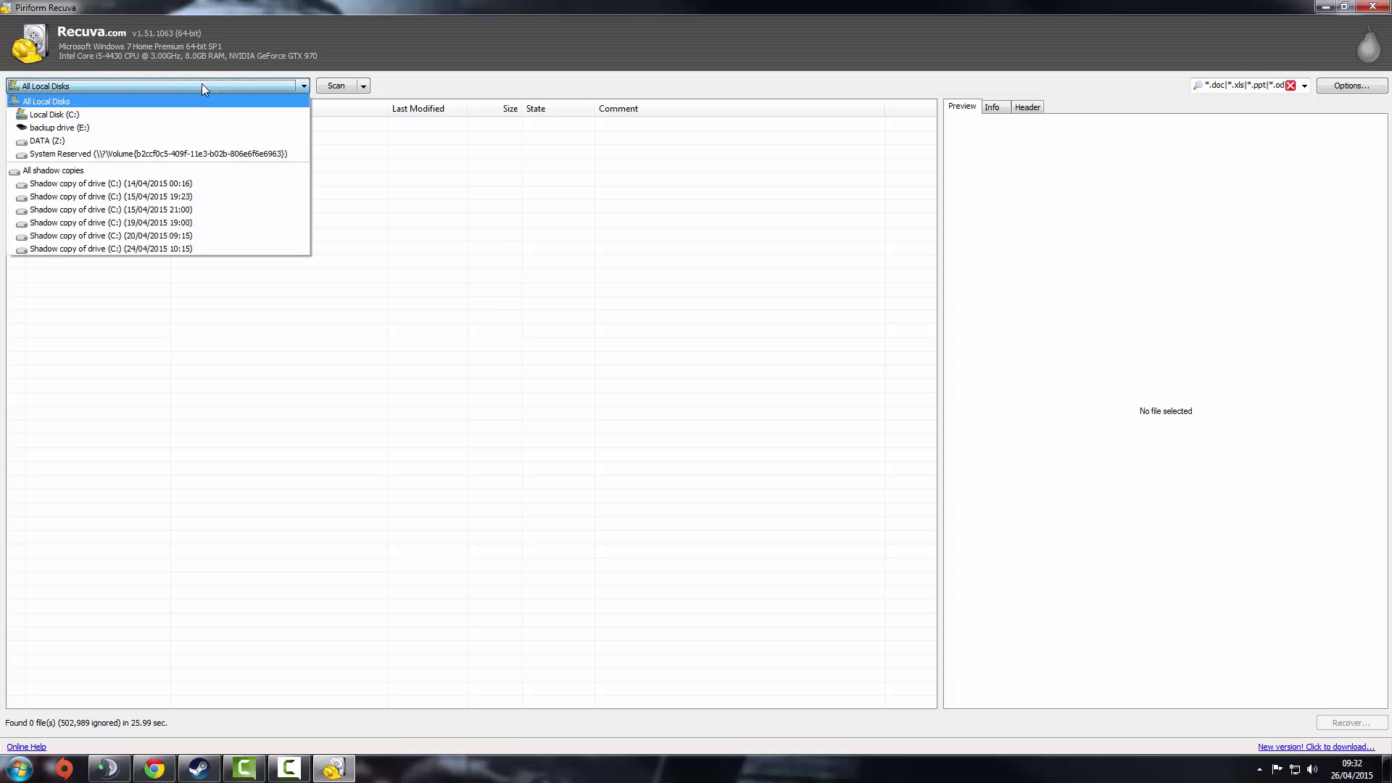
pyautogui.click(194, 142)
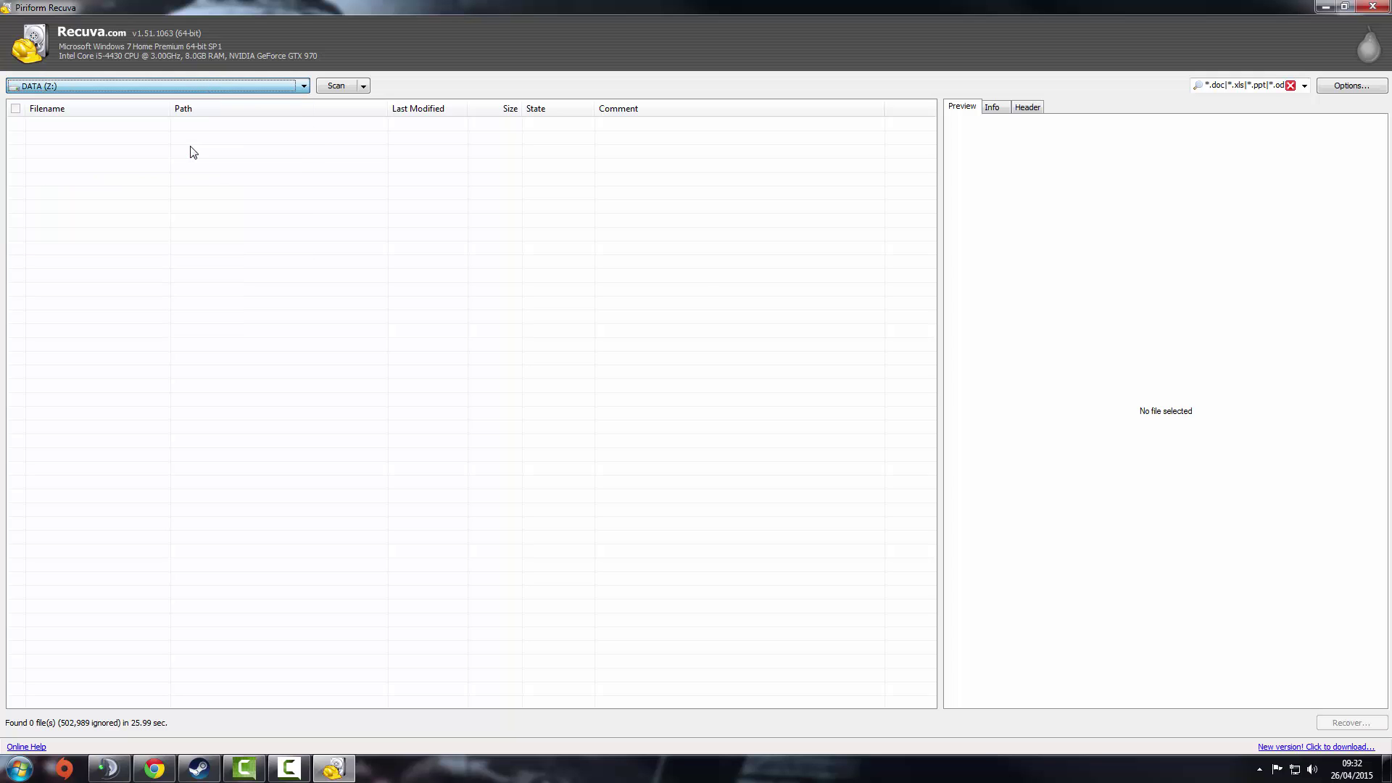
pyautogui.click(229, 86)
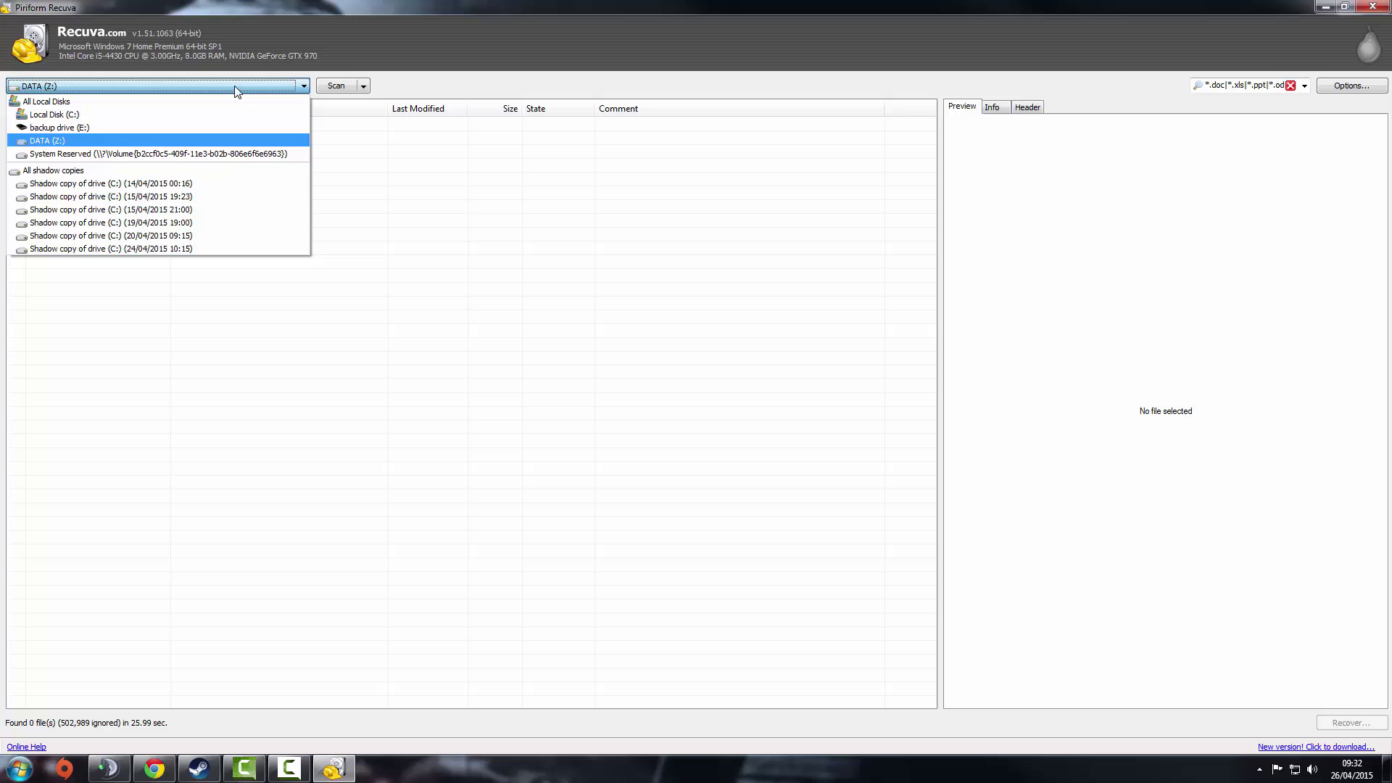
pyautogui.click(204, 168)
pyautogui.click(187, 87)
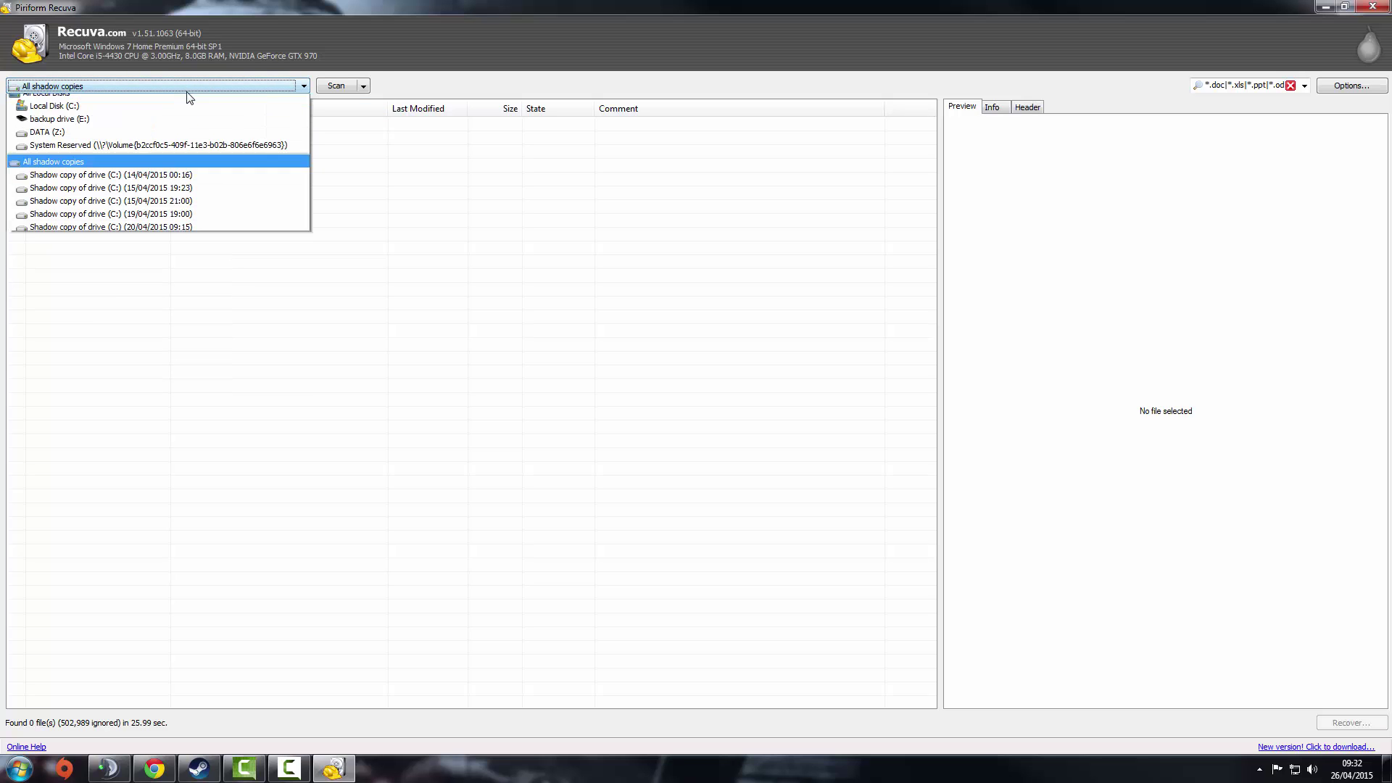
pyautogui.click(185, 107)
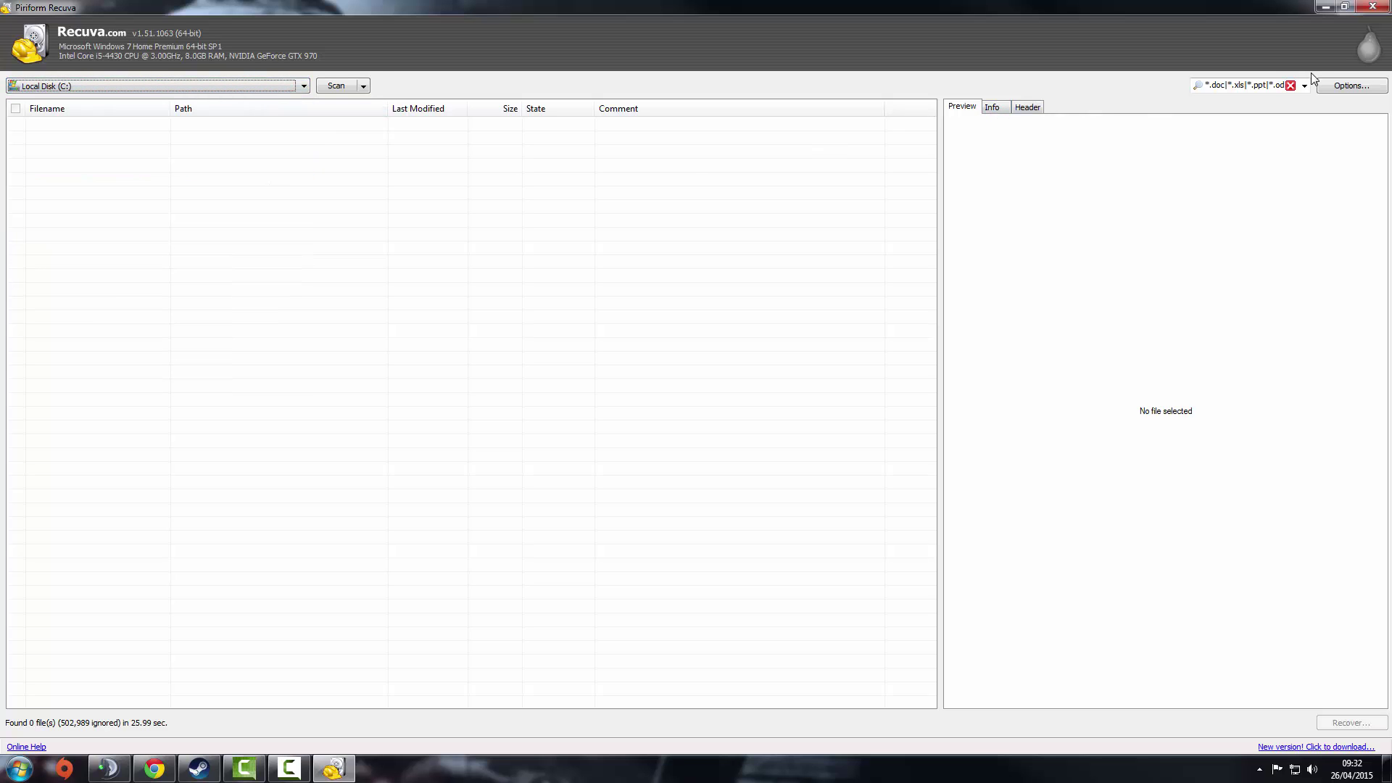
# Check the general program options and the scan modes, leaving both without changes
pyautogui.click(1343, 85)
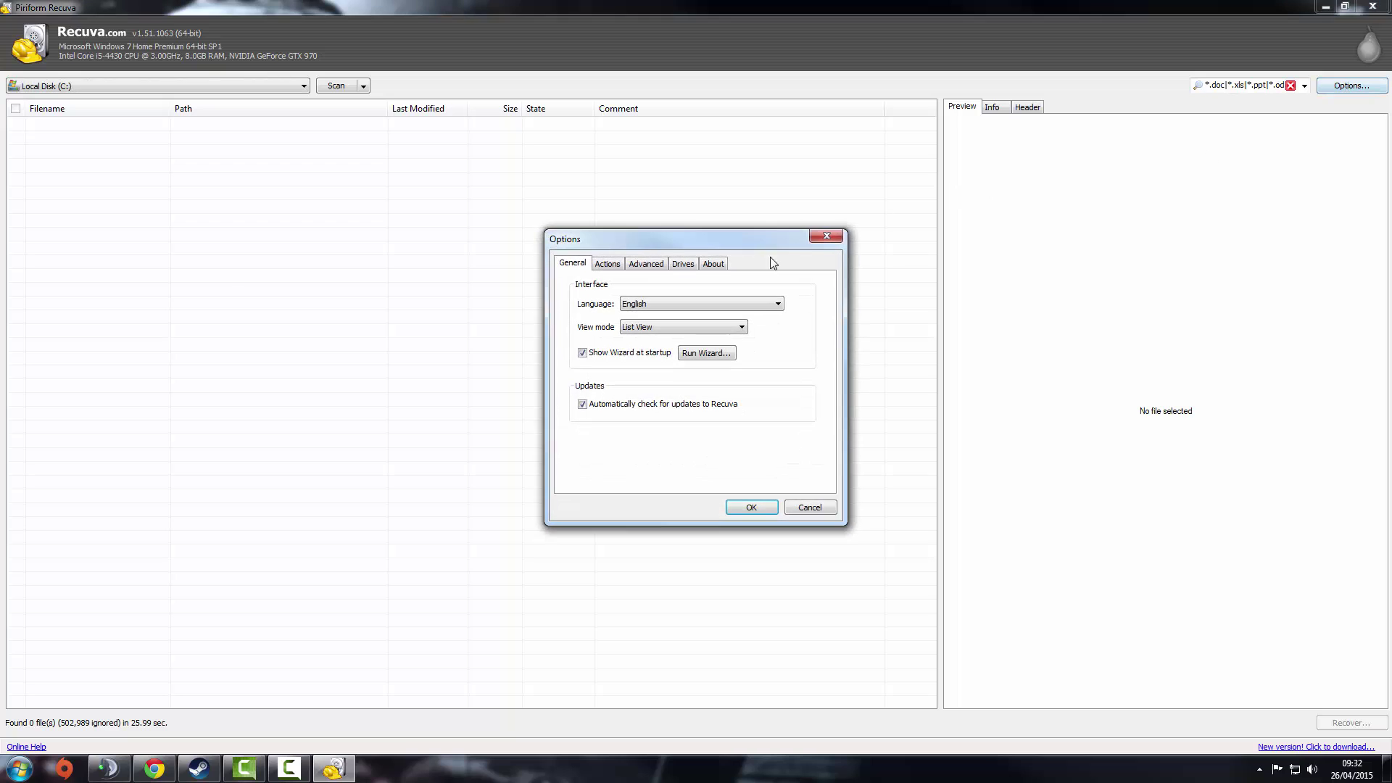
pyautogui.click(828, 237)
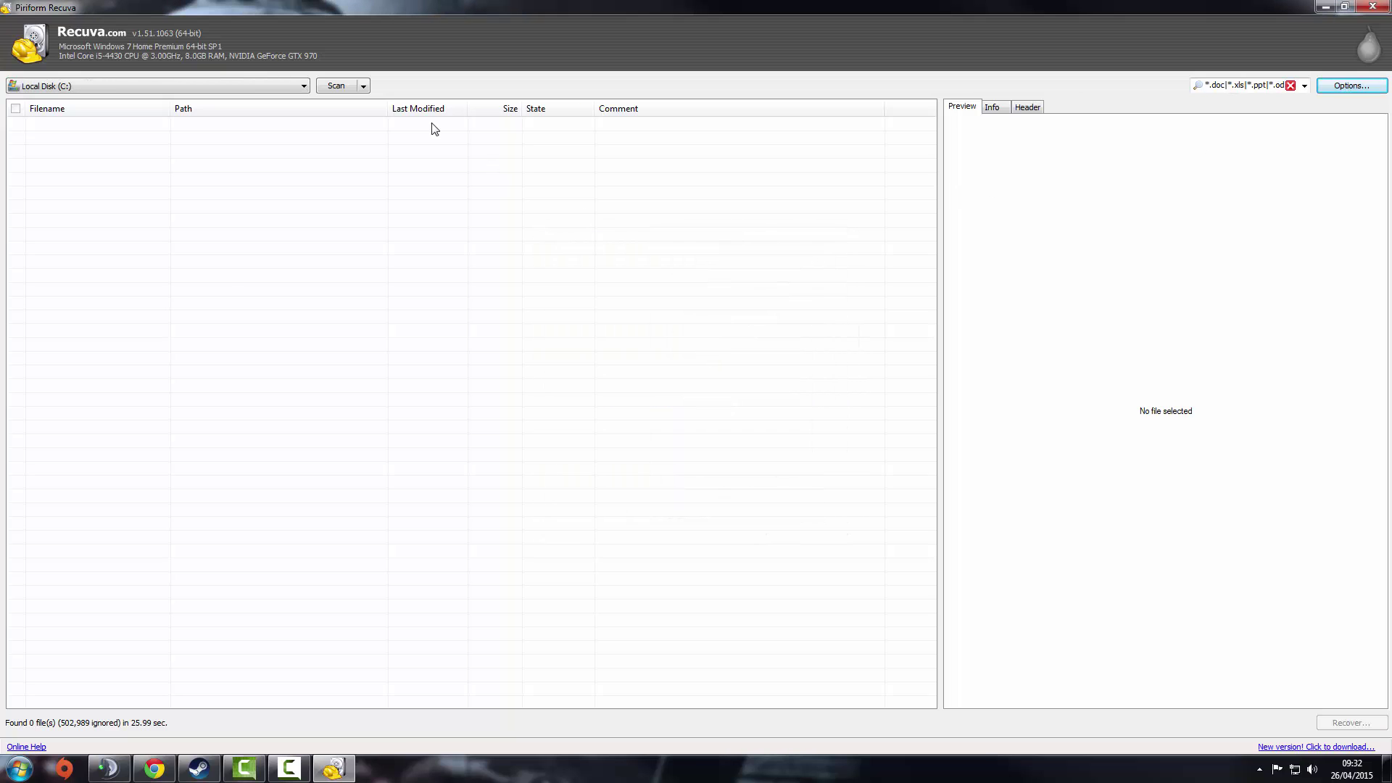
pyautogui.click(363, 86)
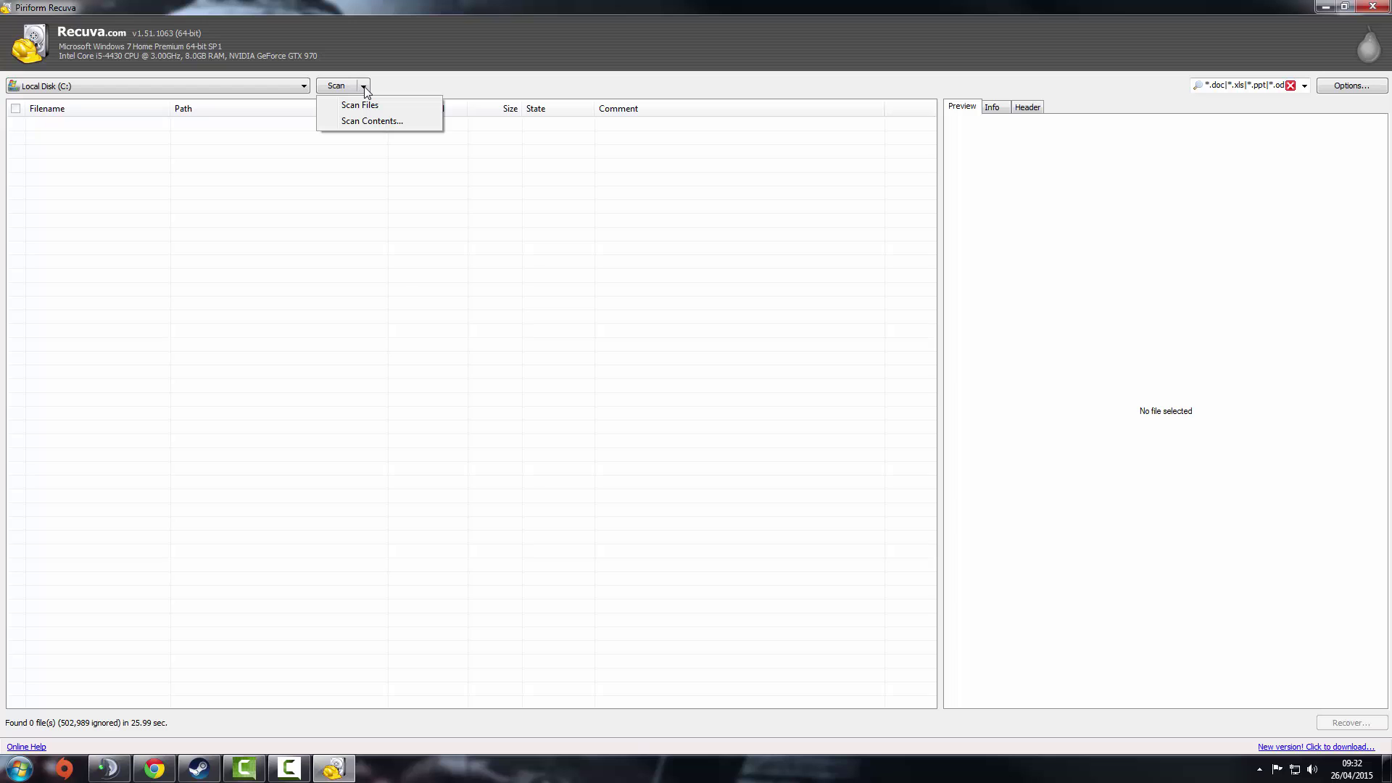
pyautogui.click(436, 160)
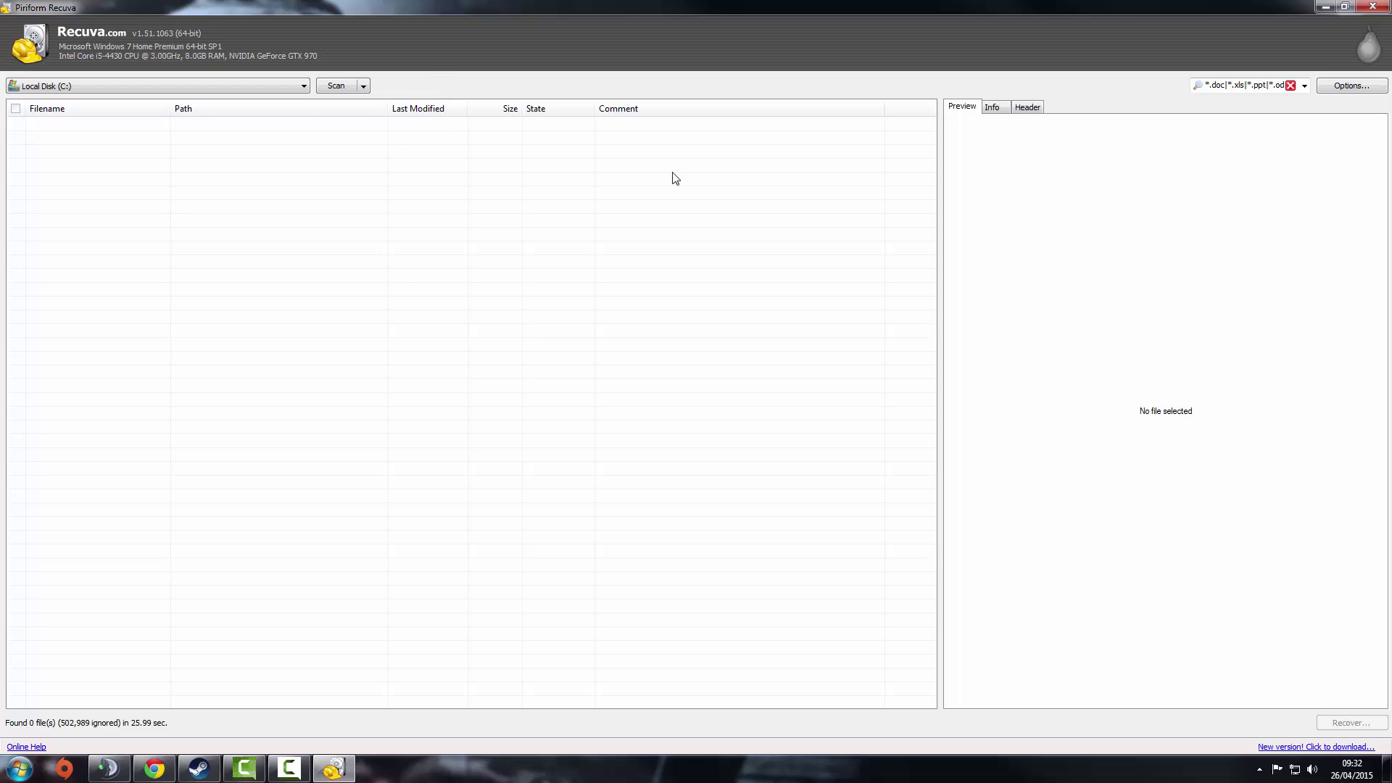
# Restart Recuva and set the wizard to All Files, location "I'm not sure", with Deep Scan enabled
pyautogui.click(1373, 7)
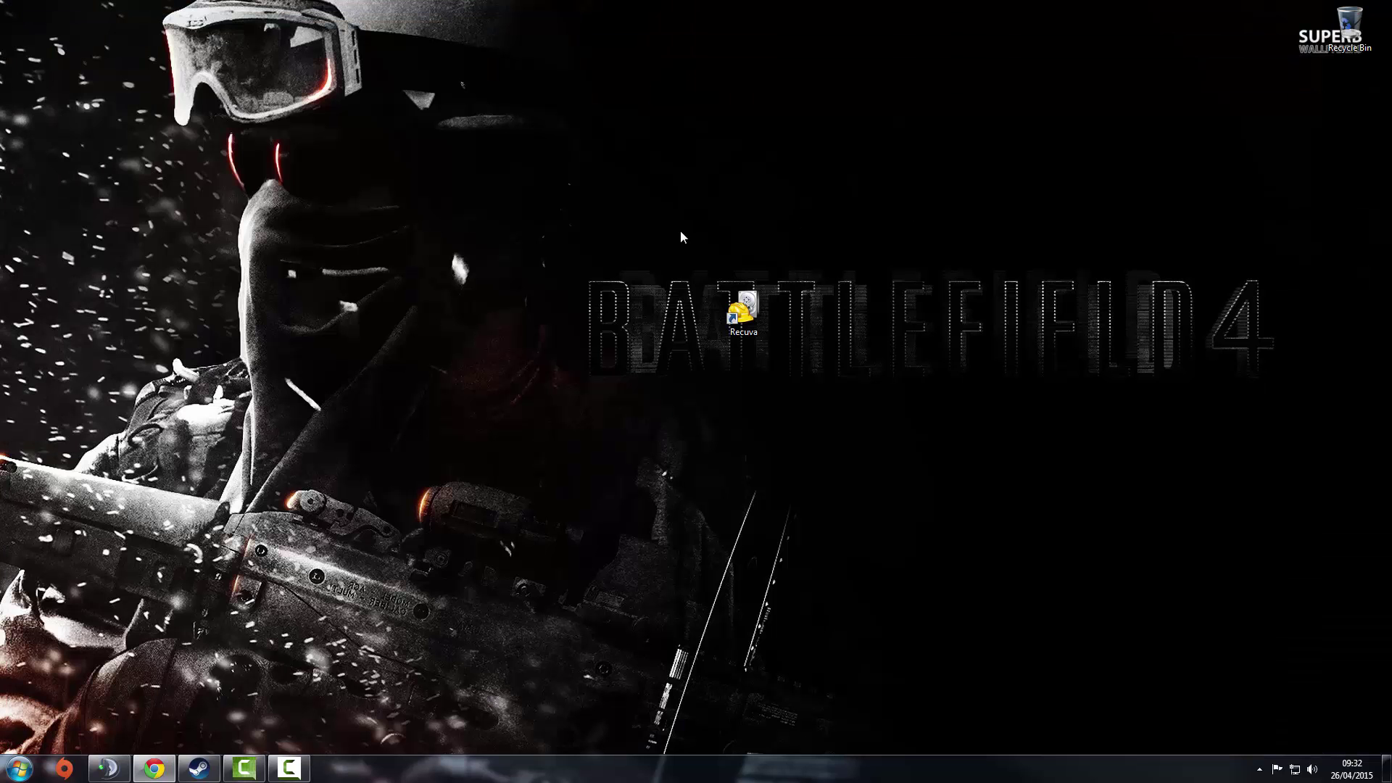
pyautogui.doubleClick(745, 313)
pyautogui.click(702, 439)
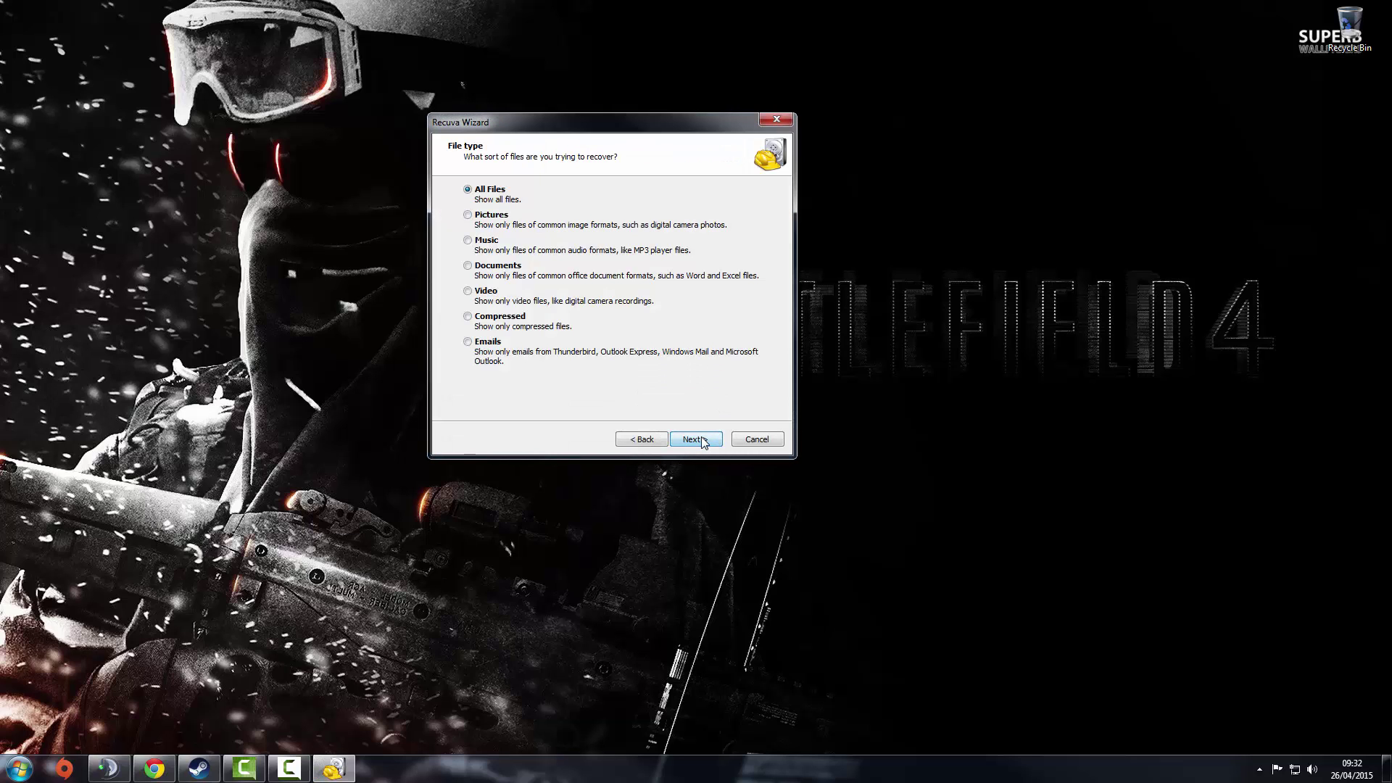
pyautogui.click(702, 440)
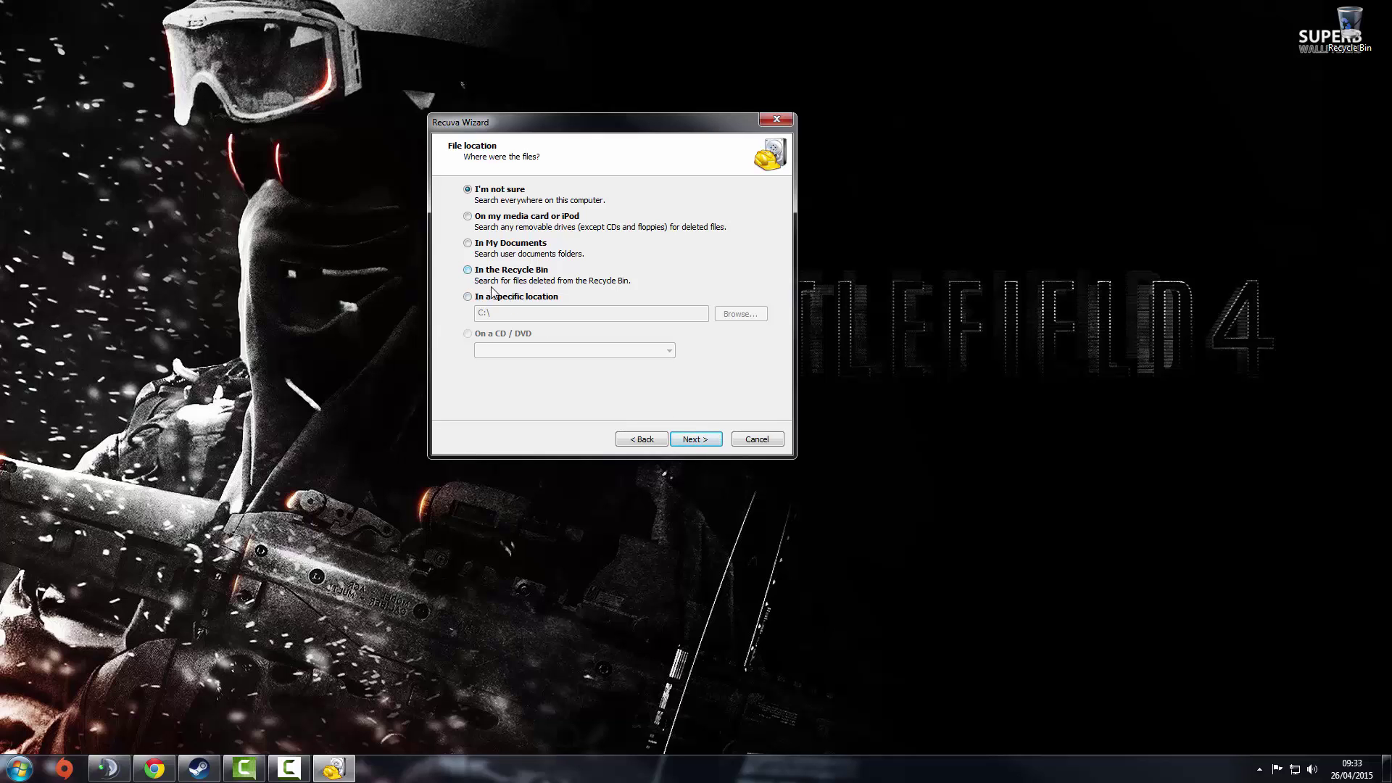
pyautogui.click(698, 440)
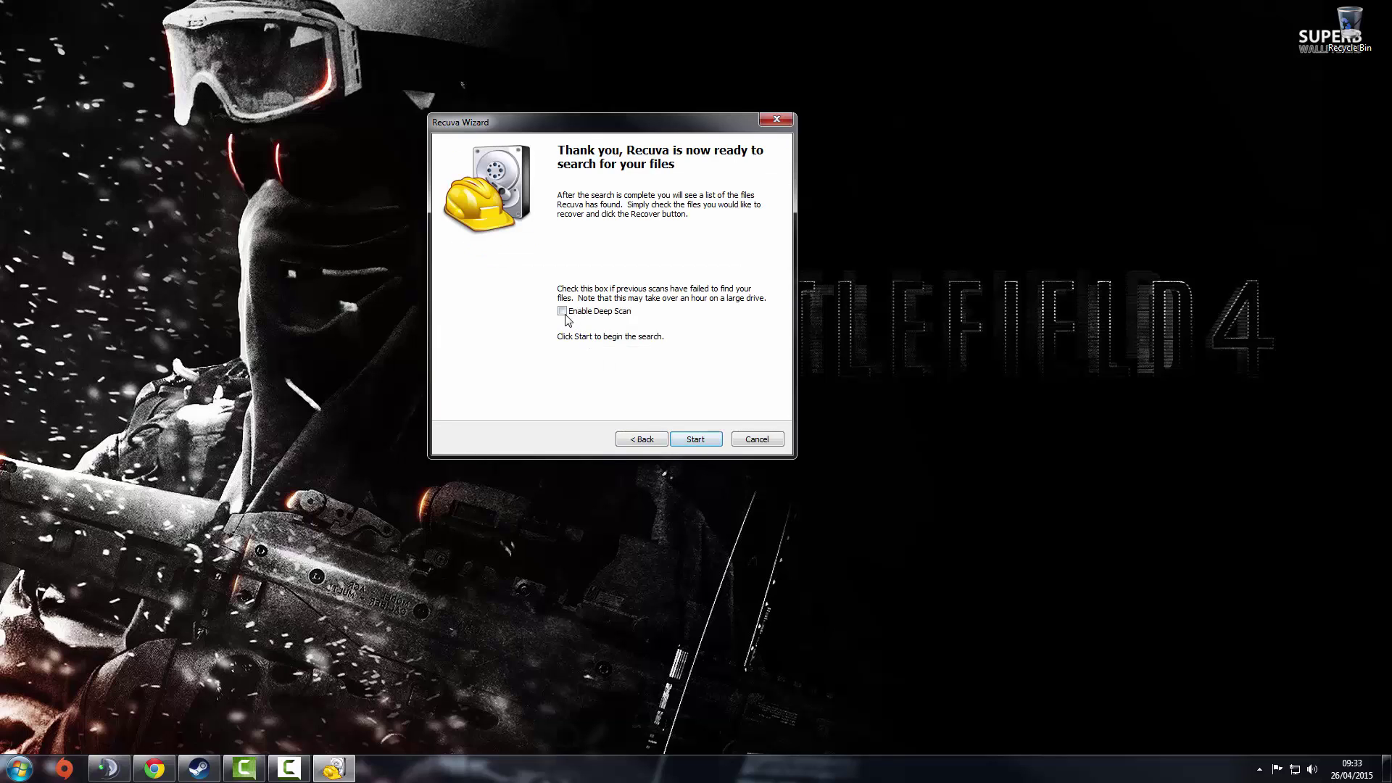
pyautogui.click(562, 312)
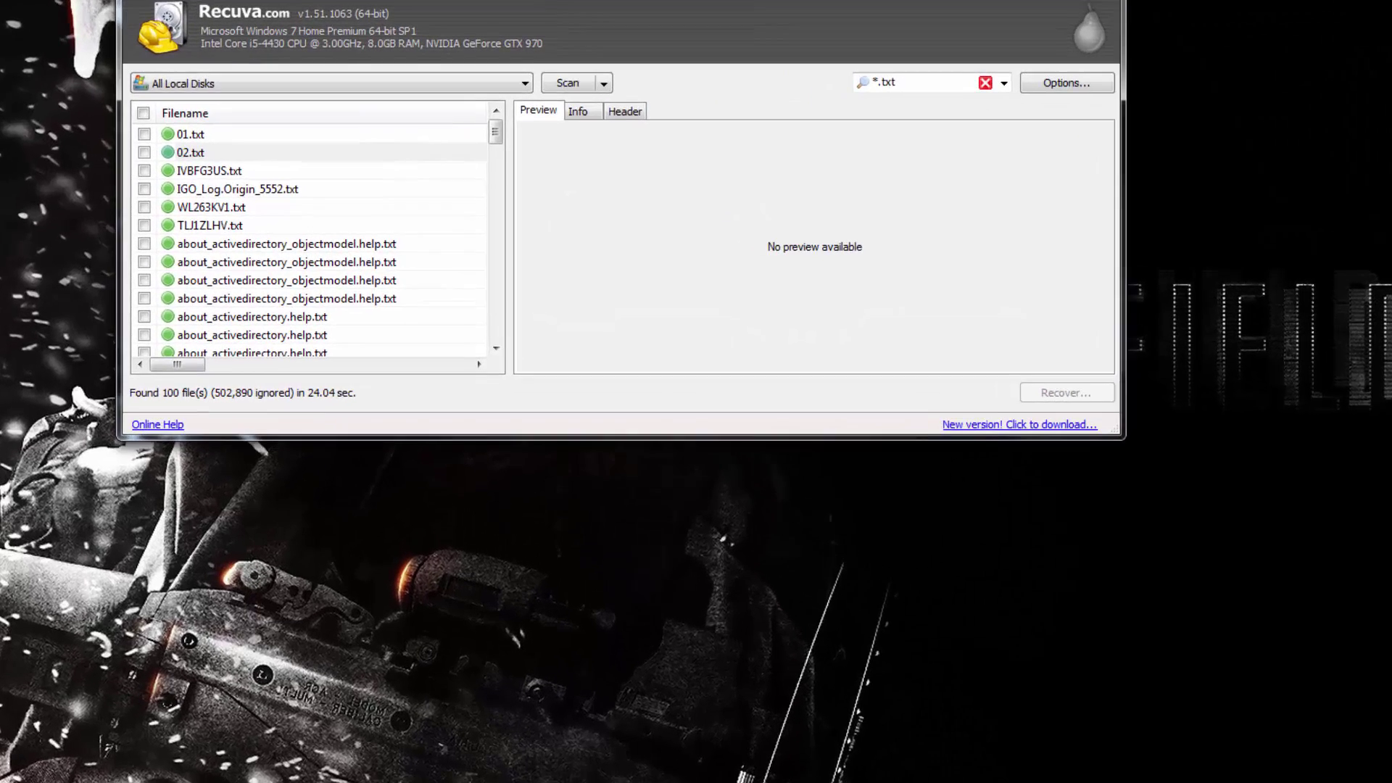
# Review the scanning, recovering and secure overwriting settings in the program options, leaving them without changes
pyautogui.moveTo(698, 48); pyautogui.dragTo(857, 86)
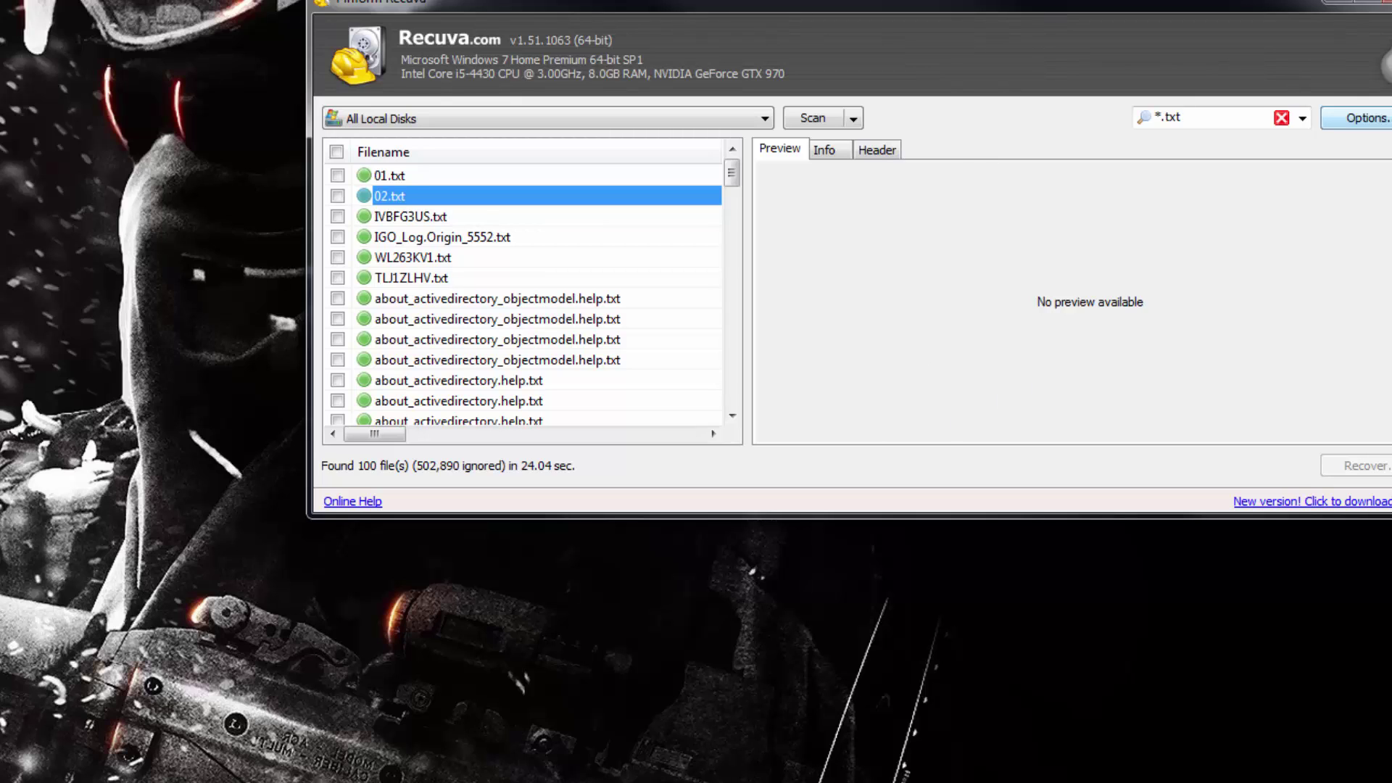
pyautogui.click(1356, 117)
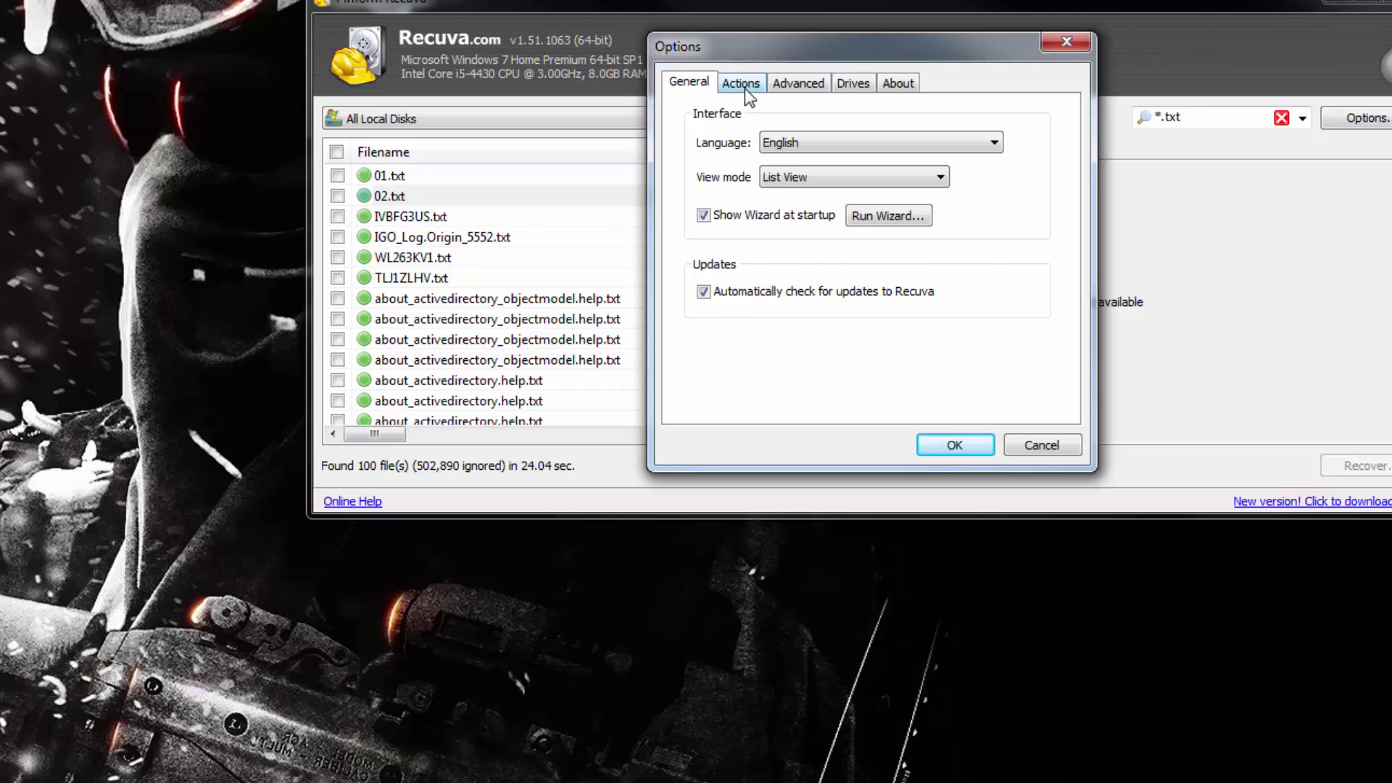
pyautogui.click(746, 89)
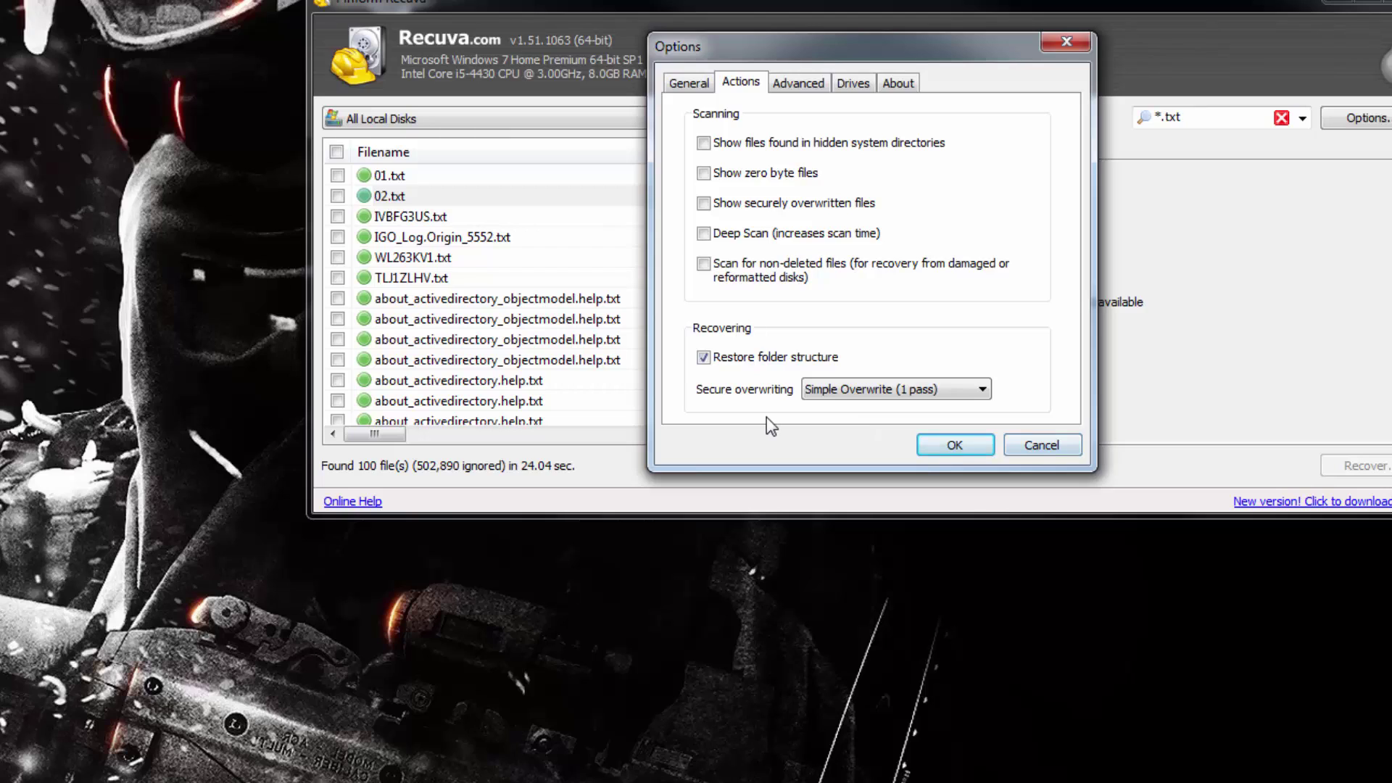
pyautogui.click(858, 390)
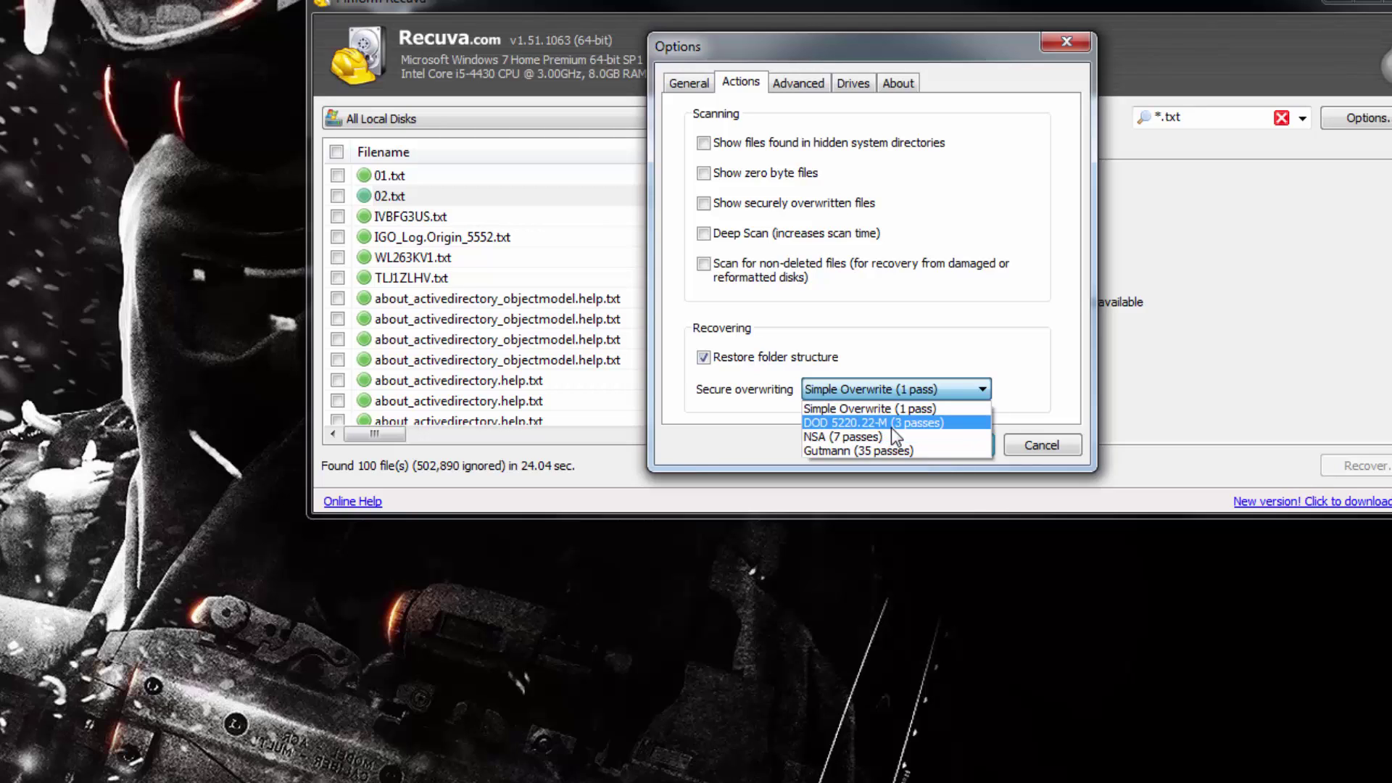
pyautogui.click(962, 343)
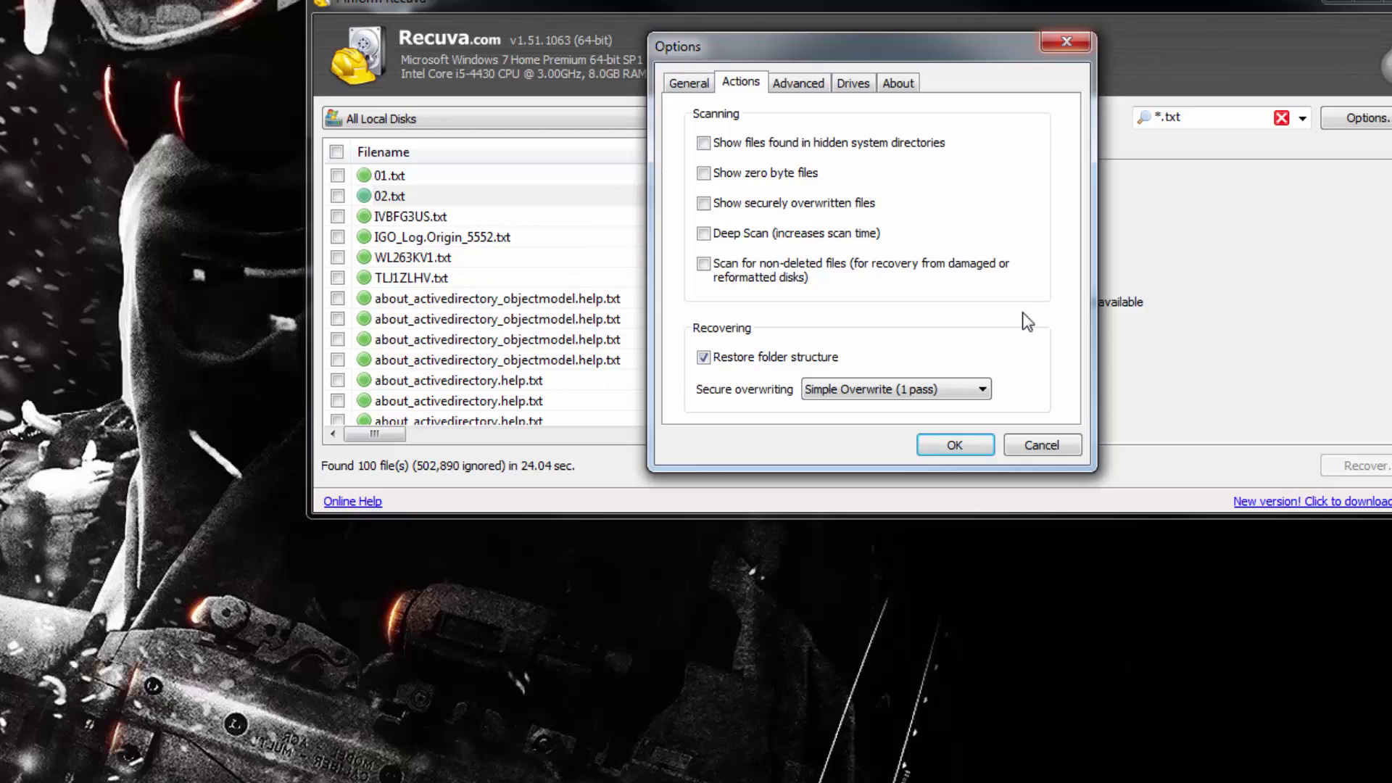
pyautogui.click(1042, 445)
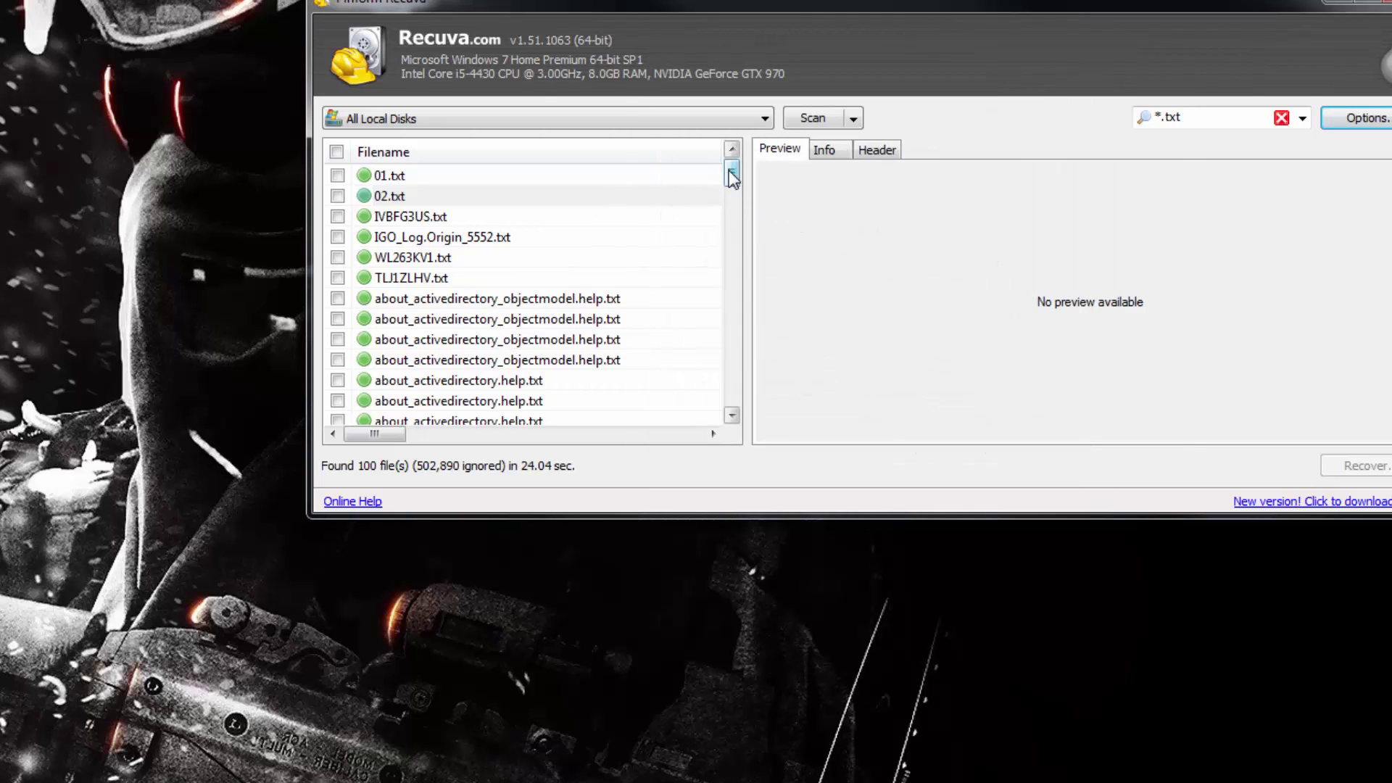
# Mark 01.txt for recovery in the list of found files
pyautogui.moveTo(733, 177); pyautogui.dragTo(796, 123)
pyautogui.click(338, 176)
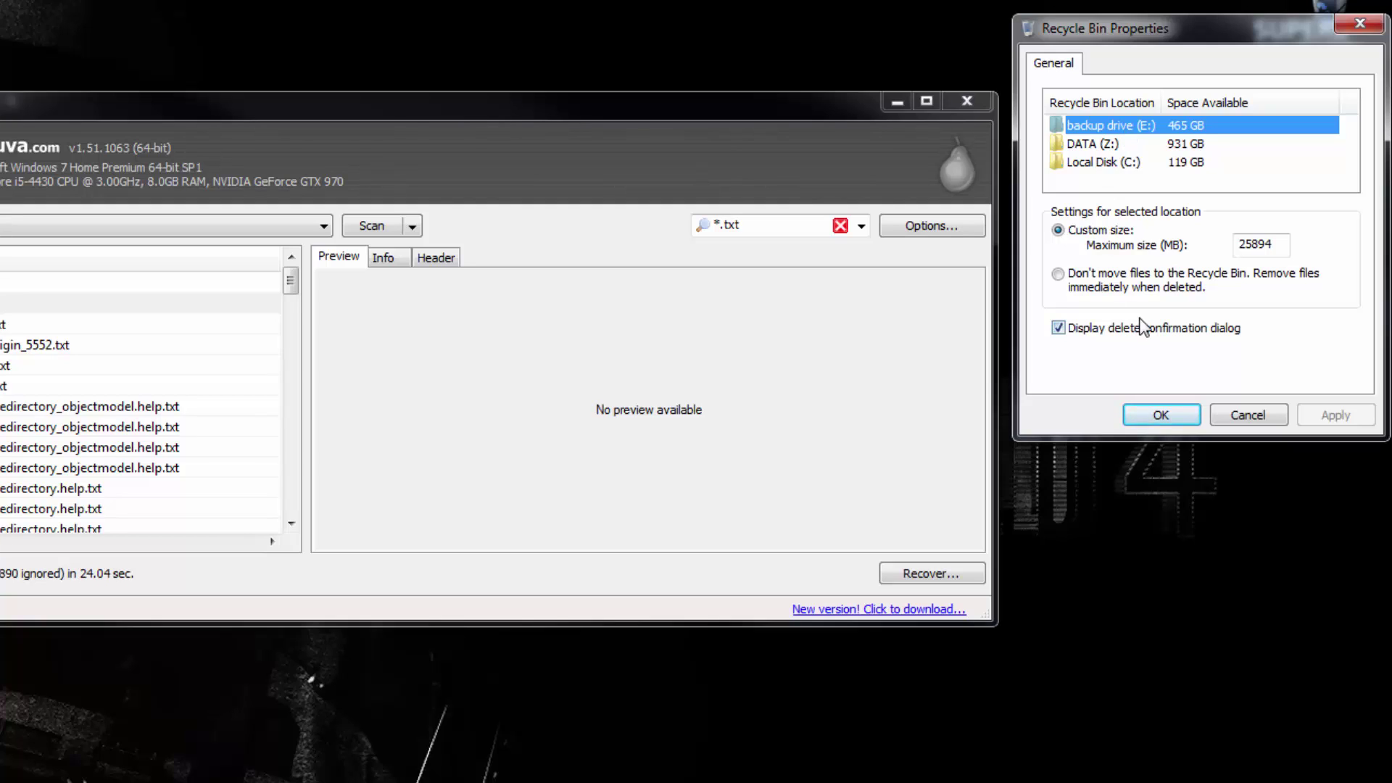
# Examine the Recycle Bin size settings for backup drive (E:), DATA (Z:) and Local Disk (C:), and close the properties without changes
pyautogui.click(1103, 142)
pyautogui.click(1111, 126)
pyautogui.click(1130, 162)
pyautogui.click(1120, 140)
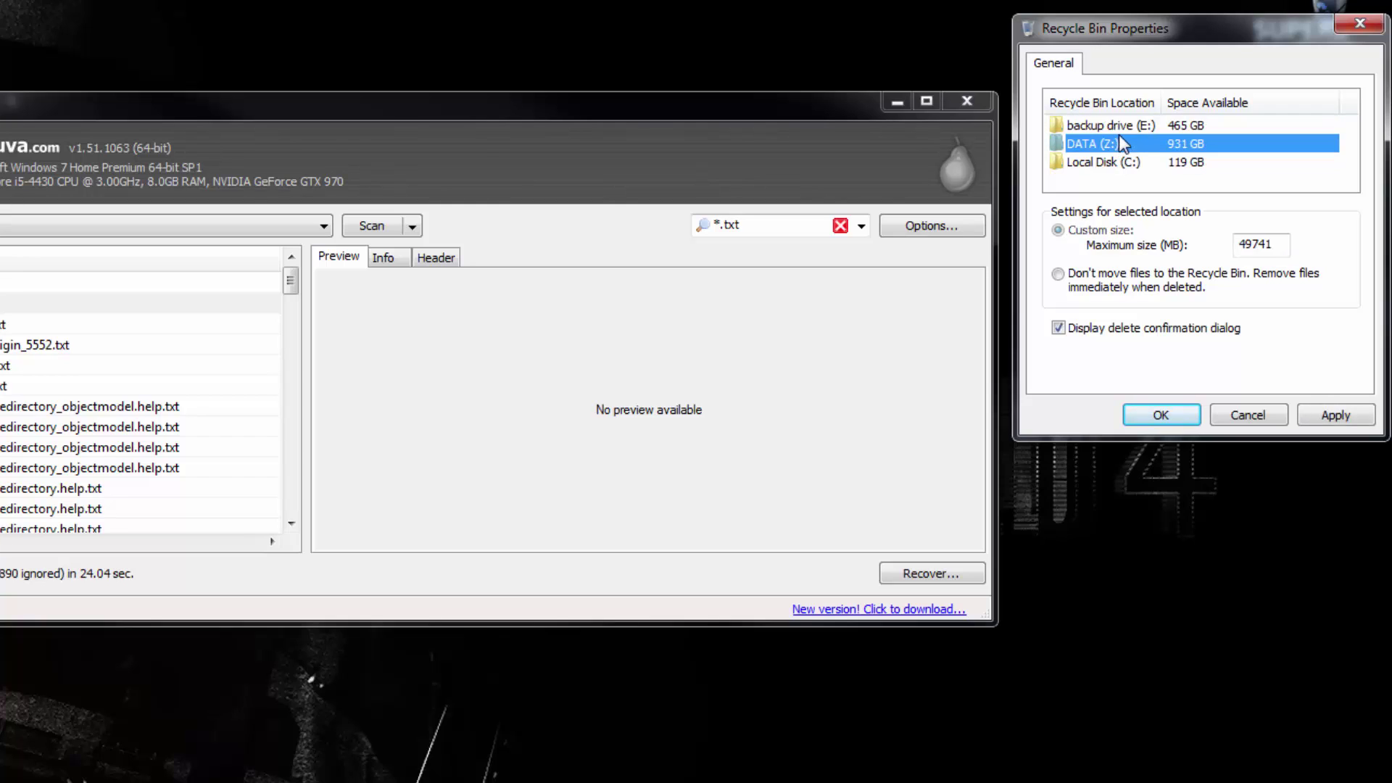
pyautogui.click(1118, 125)
pyautogui.click(1129, 163)
pyautogui.click(1117, 141)
pyautogui.click(1113, 123)
pyautogui.click(1112, 141)
pyautogui.click(1125, 162)
pyautogui.click(1218, 126)
pyautogui.click(1362, 24)
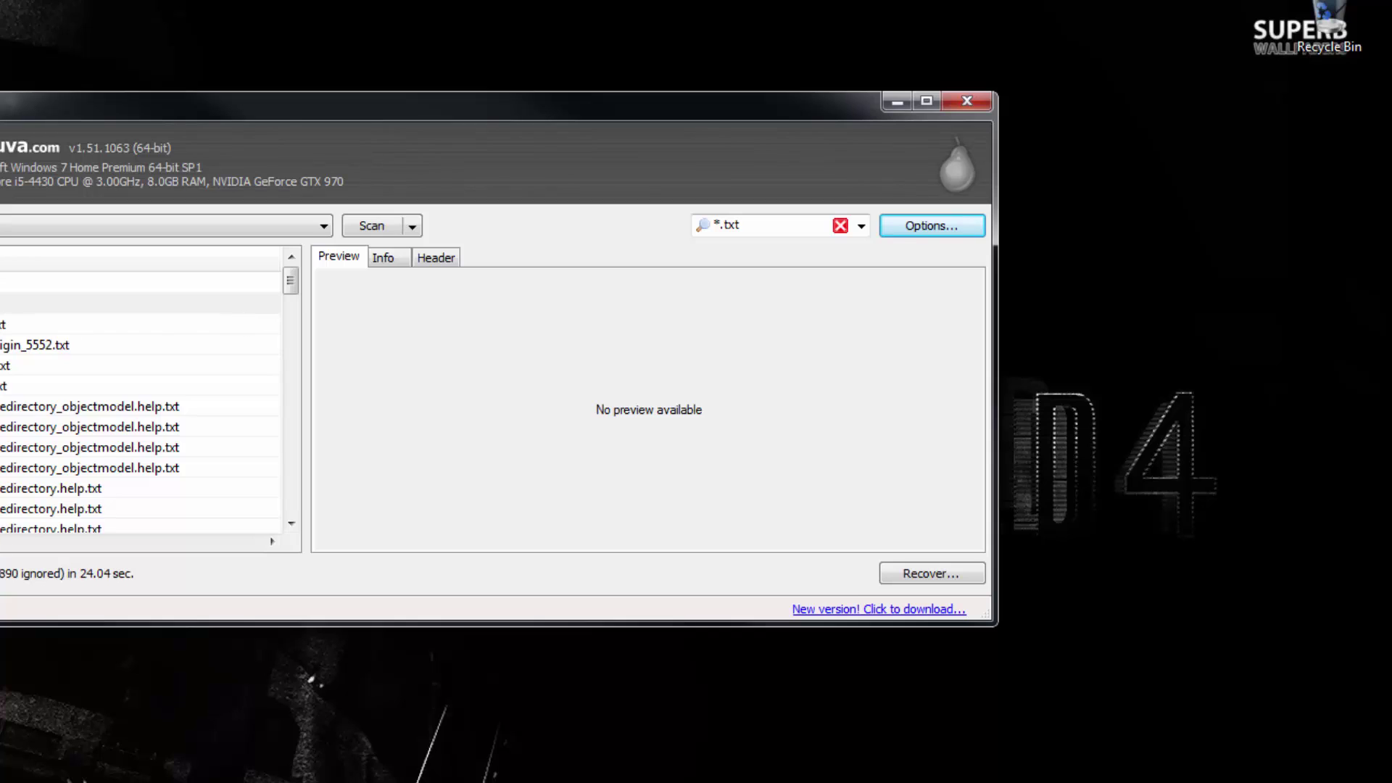
# Start recovering the highlighted 01.txt and browse DATA (Z:) to the RECOVERY FILES folder as its destination
pyautogui.rightClick(4, 284)
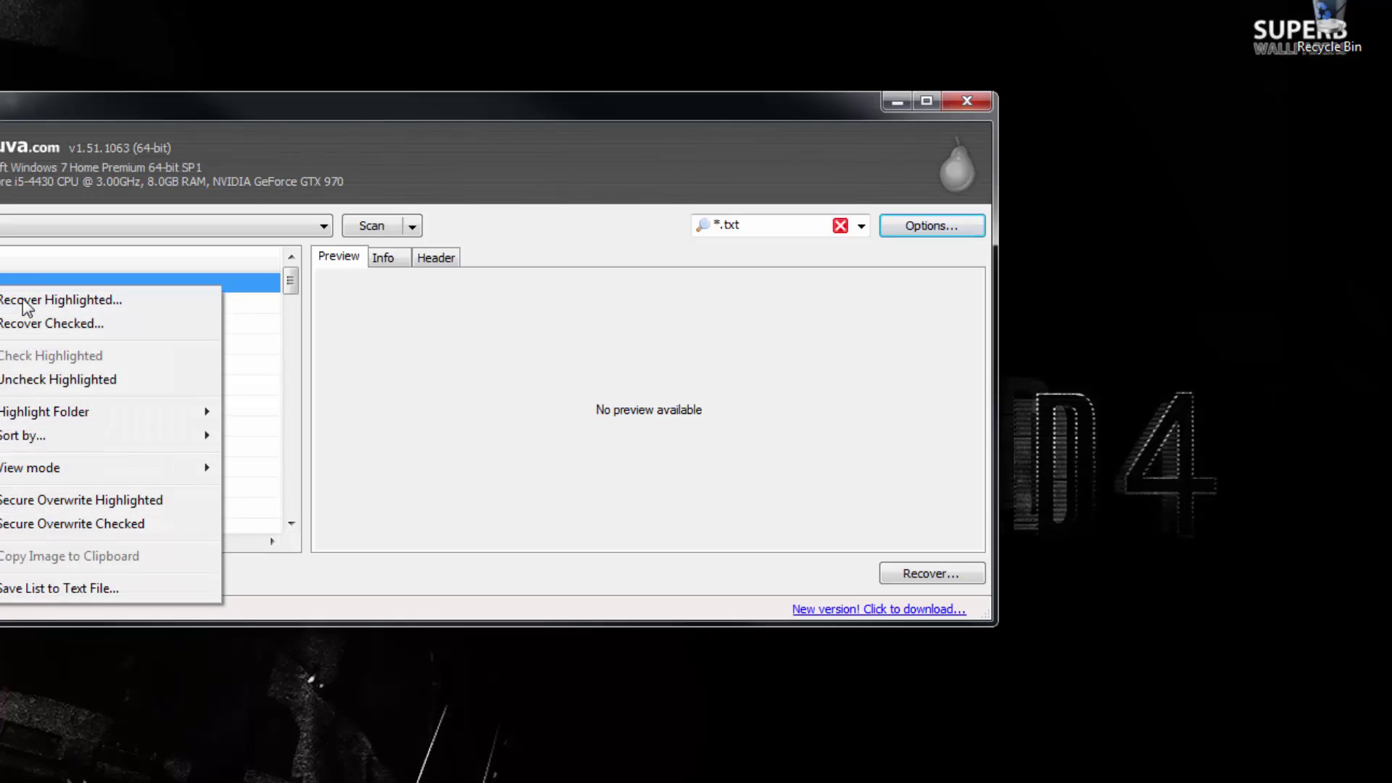
pyautogui.click(68, 303)
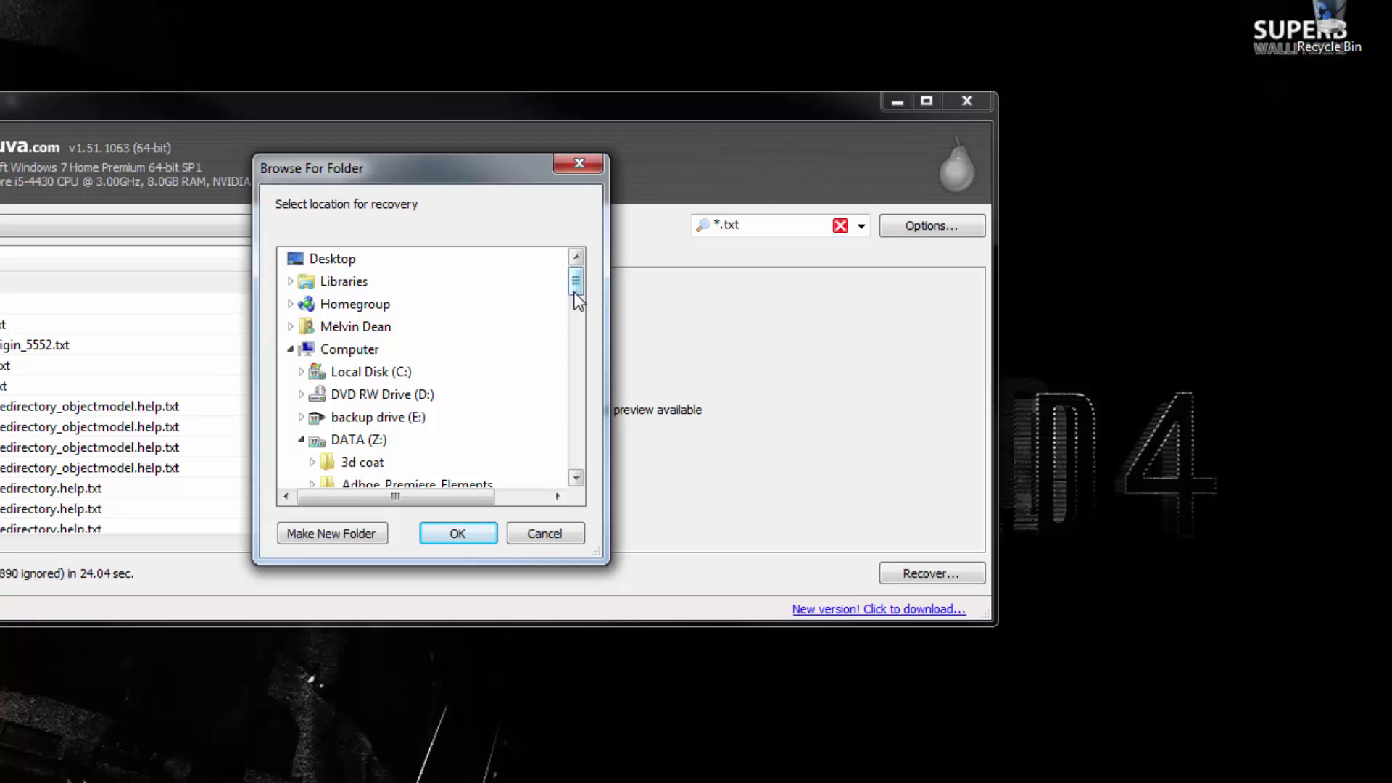
pyautogui.click(577, 317)
pyautogui.moveTo(577, 317); pyautogui.dragTo(617, 296)
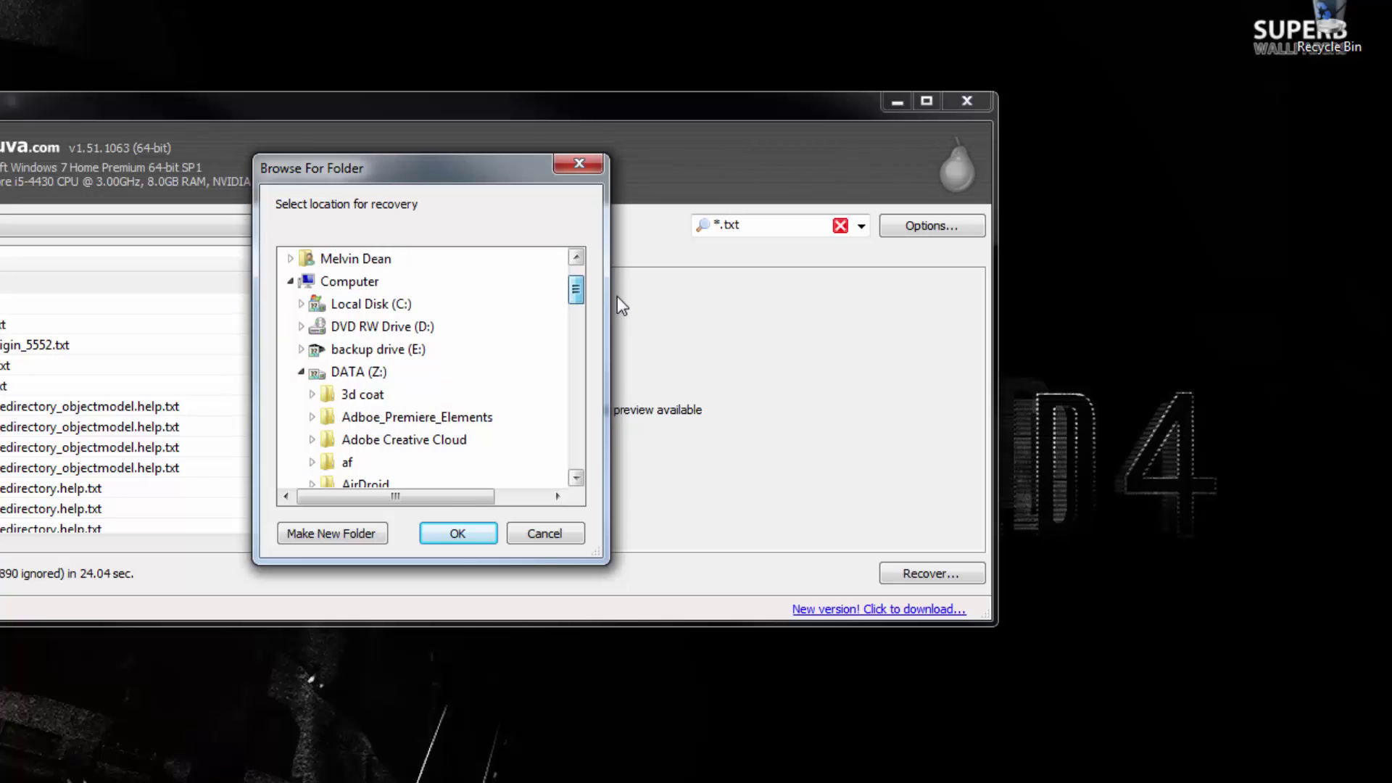
pyautogui.click(301, 372)
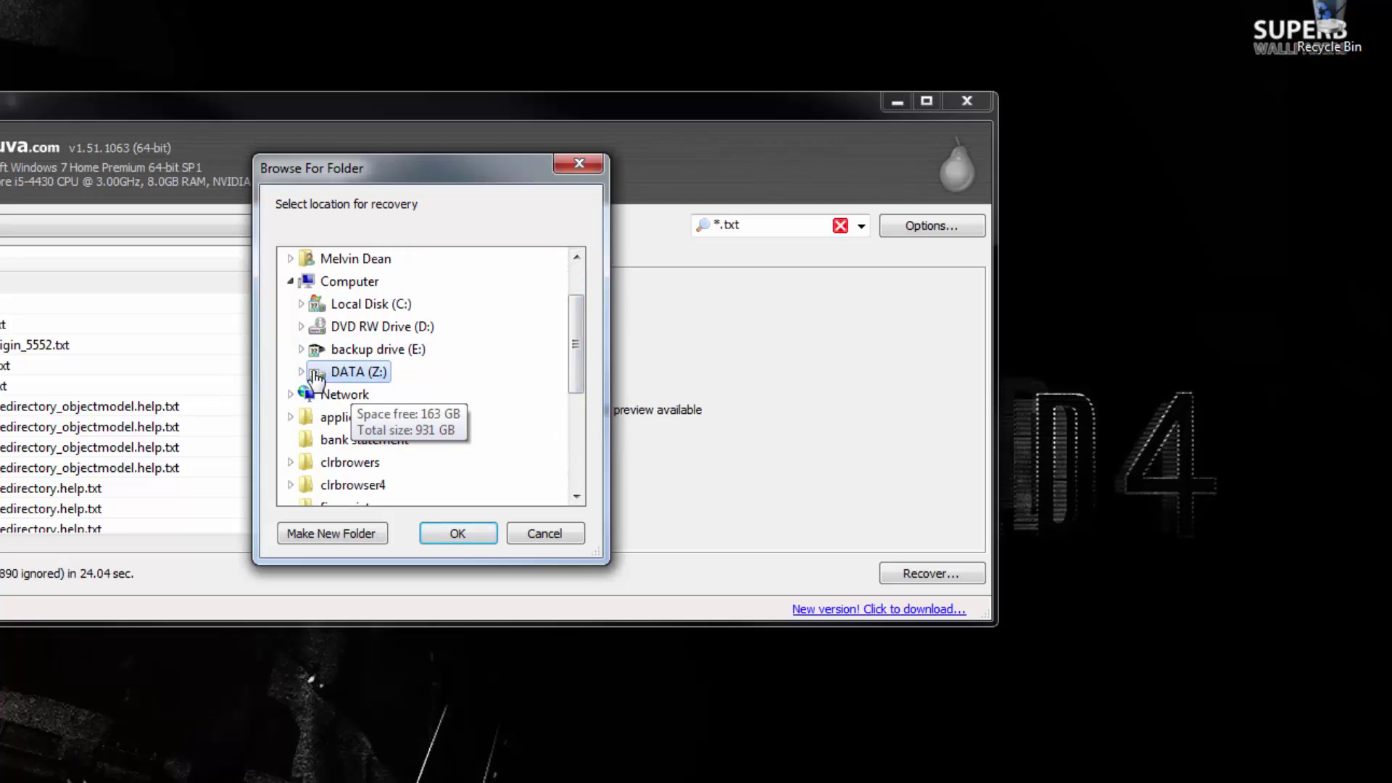
pyautogui.click(317, 376)
pyautogui.scroll(-4, 417, 381)
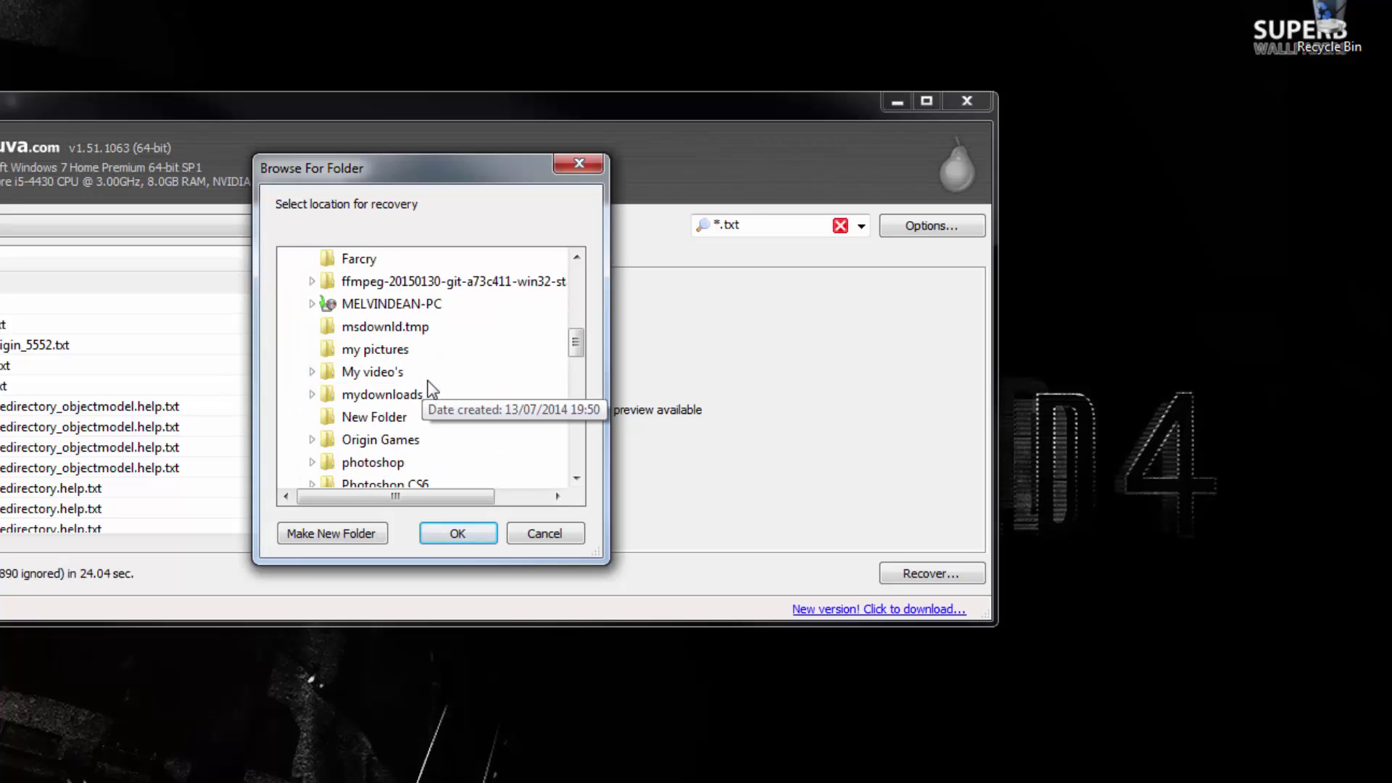
pyautogui.scroll(-3, 433, 389)
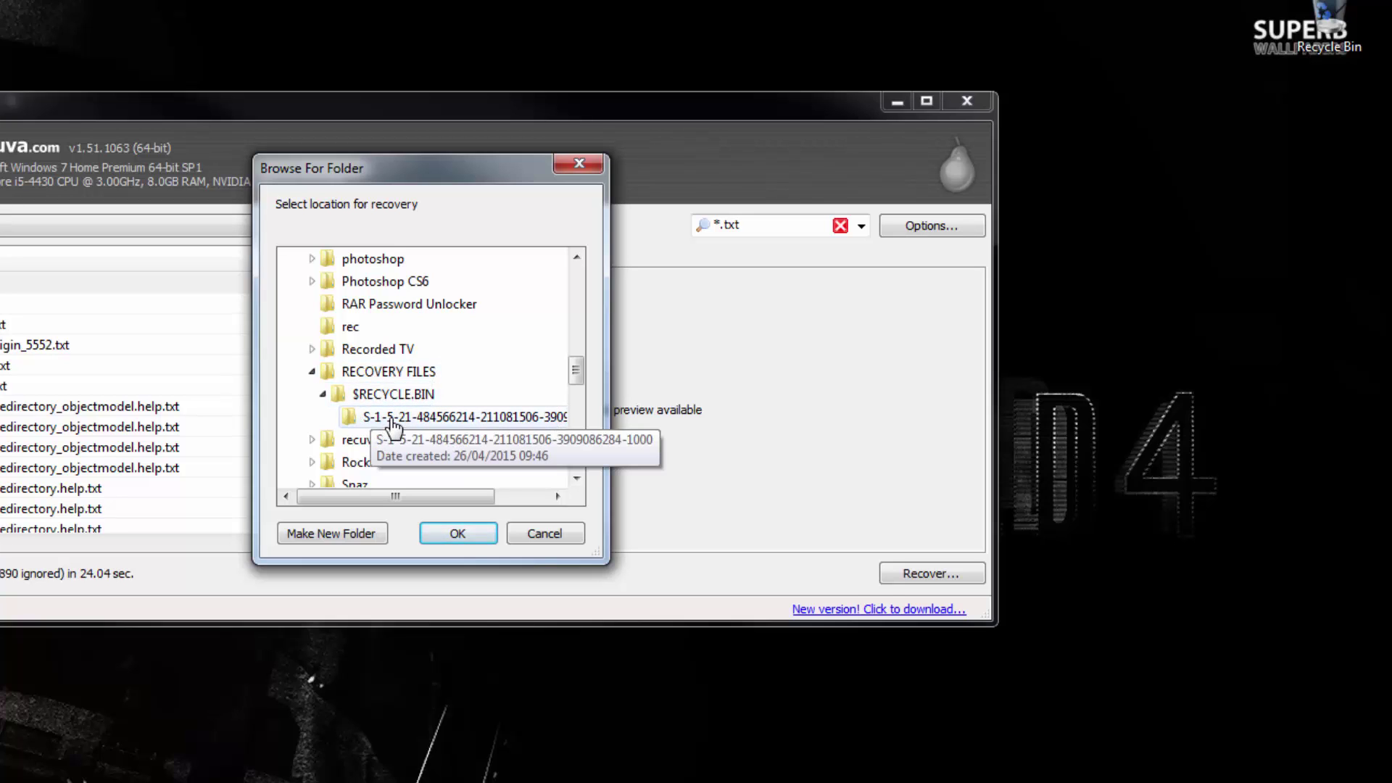
# Delete the old $RECYCLE.BIN folder inside RECOVERY FILES
pyautogui.rightClick(371, 400)
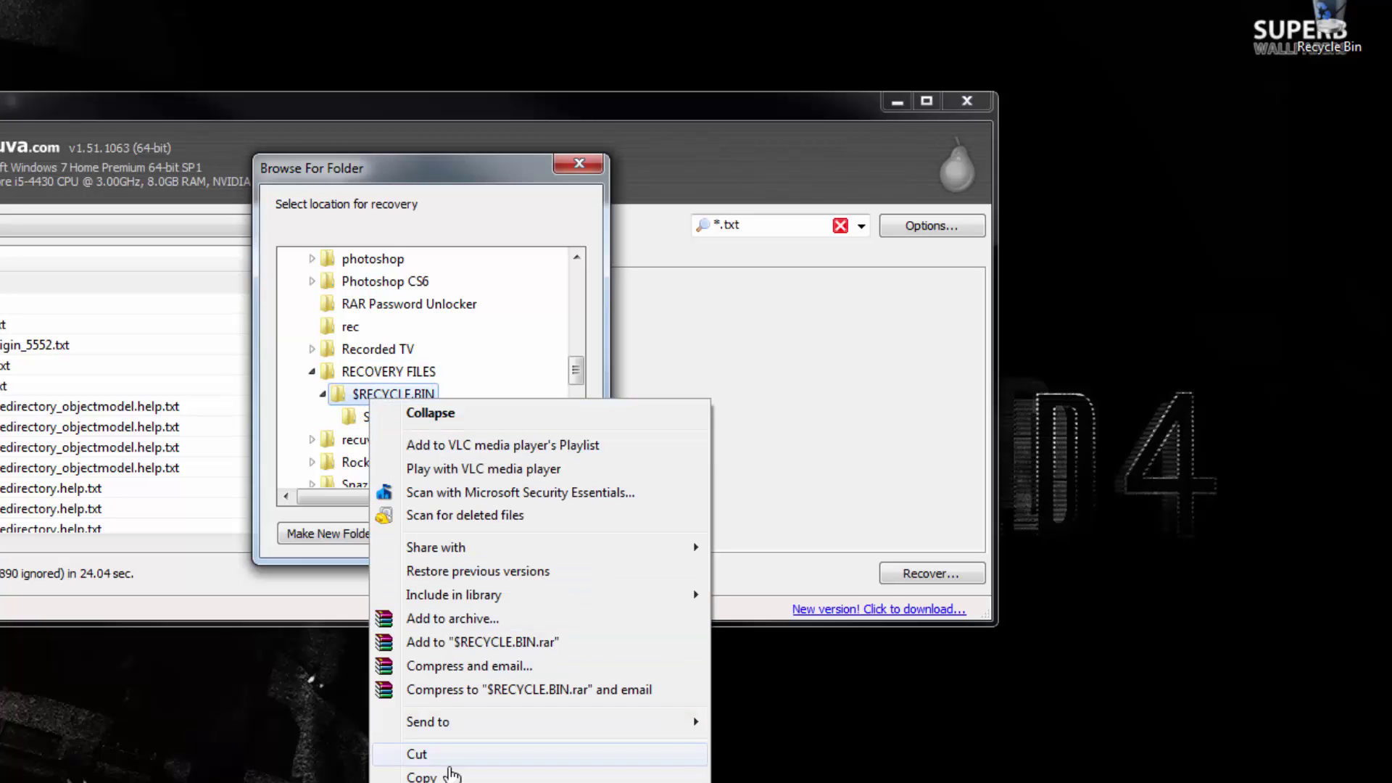
pyautogui.click(451, 782)
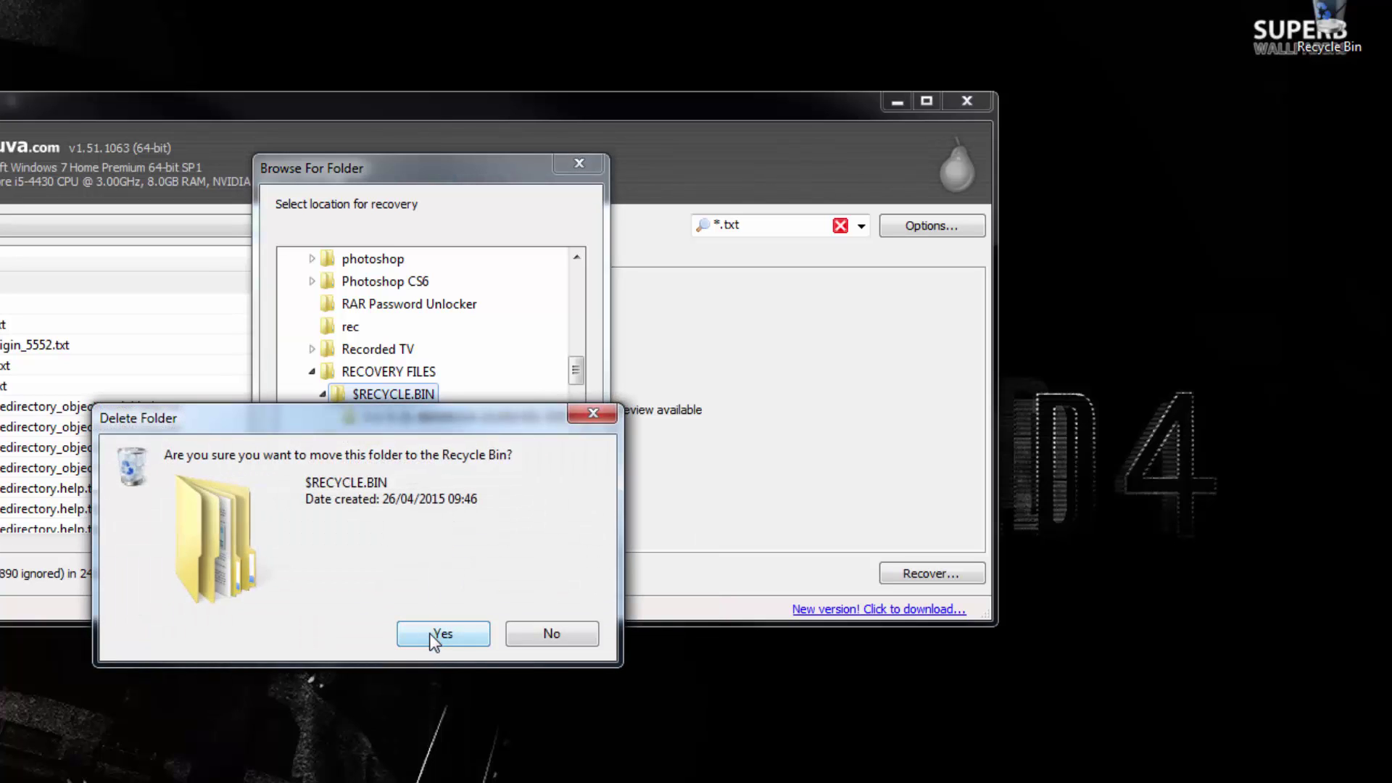
pyautogui.click(434, 638)
# Recover 01.txt into the RECOVERY FILES folder and close the completion report
pyautogui.click(377, 372)
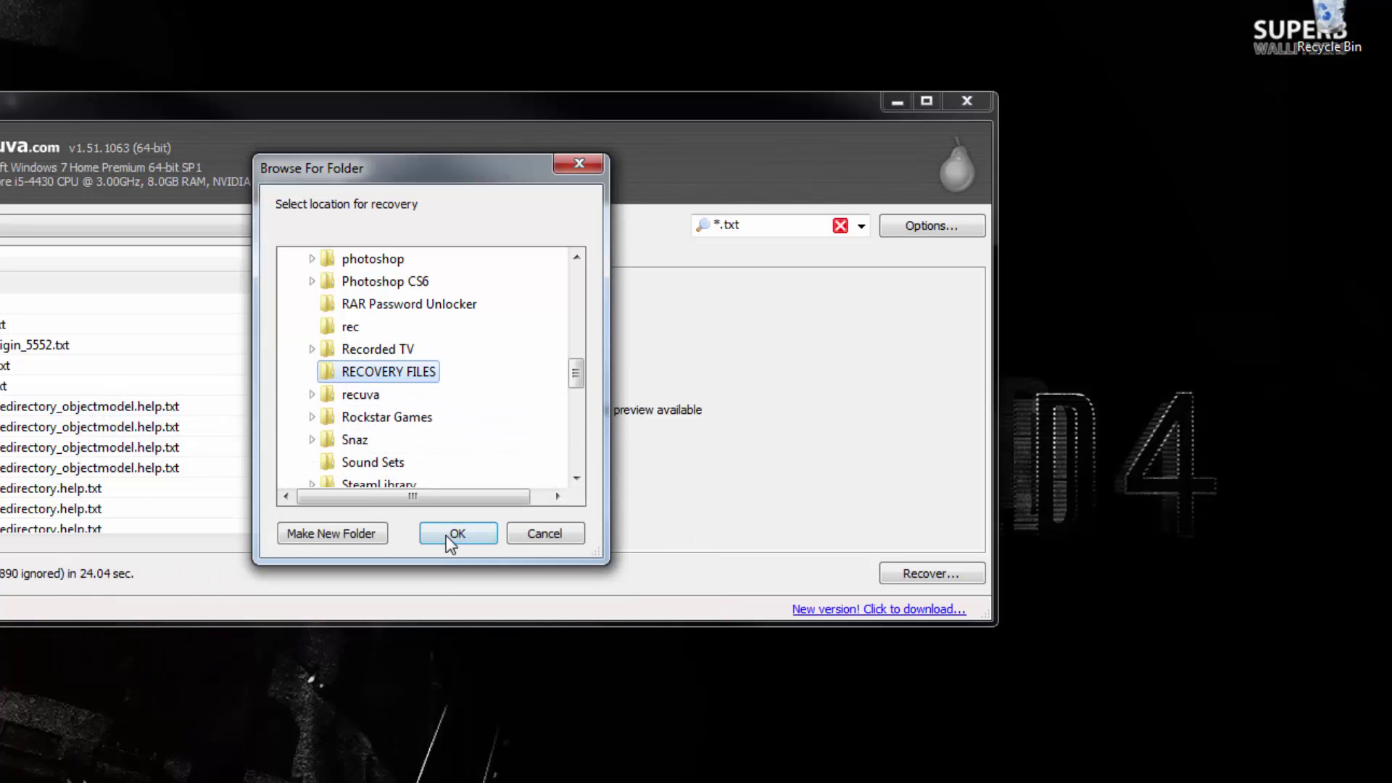
pyautogui.click(451, 534)
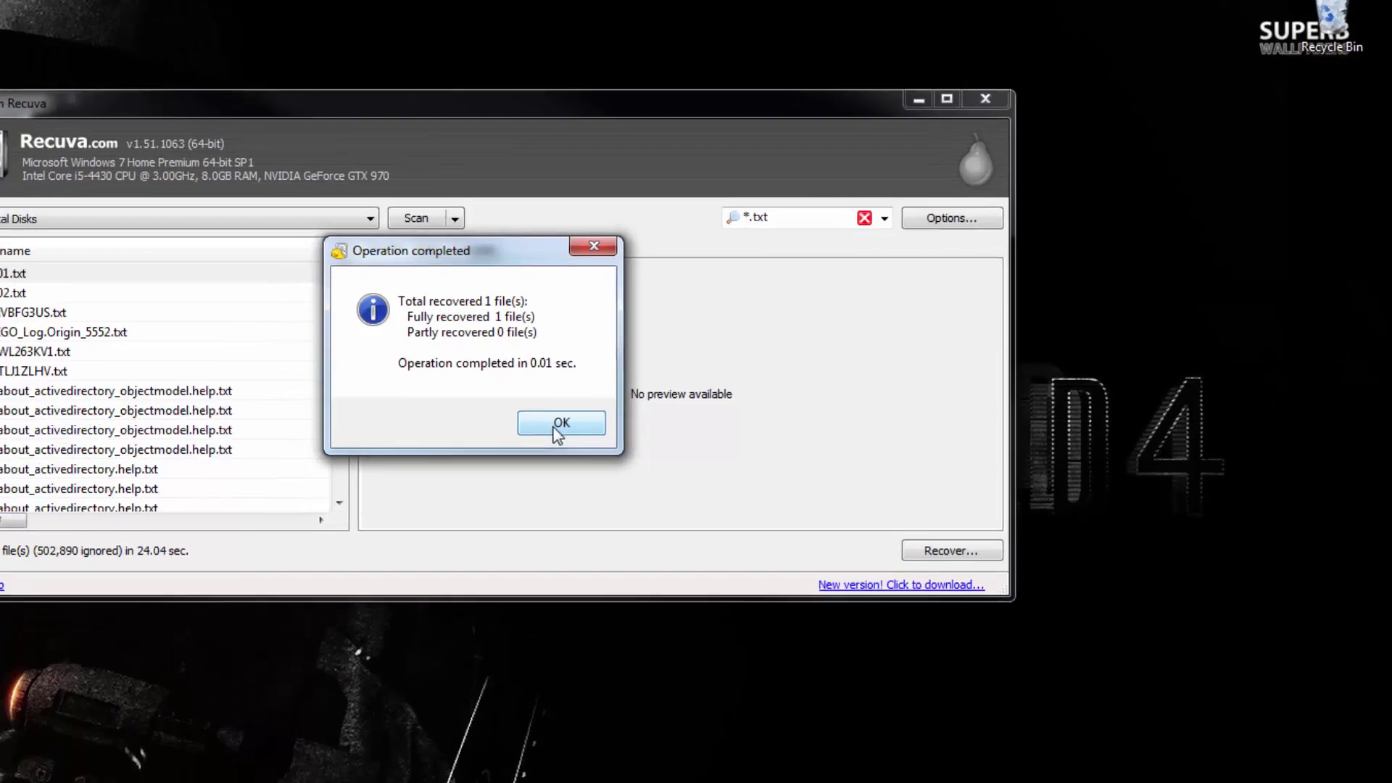
pyautogui.click(559, 424)
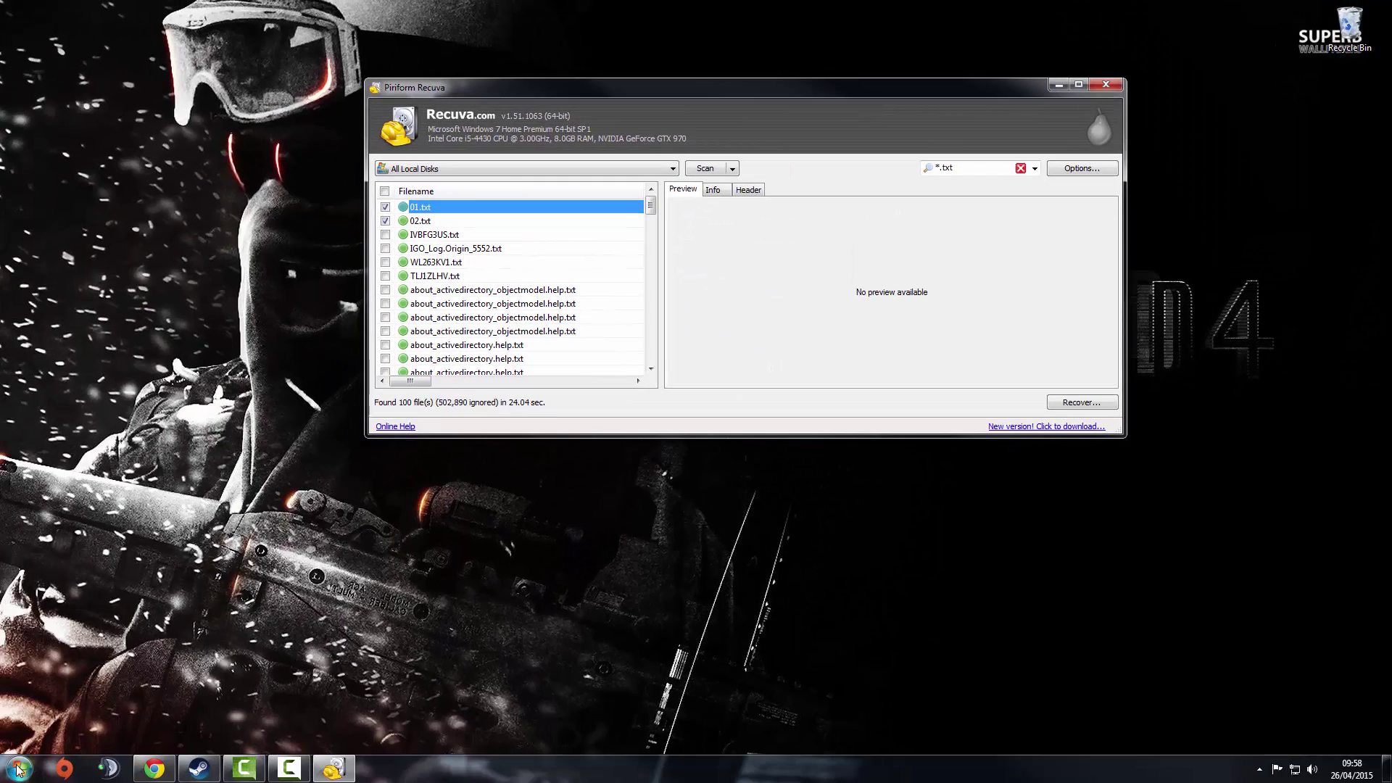
# In Windows Explorer, open the recovered 01.txt from the $Recycle.Bin subfolder of RECOVERY FILES on DATA (Z:), check its content and close it
pyautogui.click(16, 770)
pyautogui.click(222, 437)
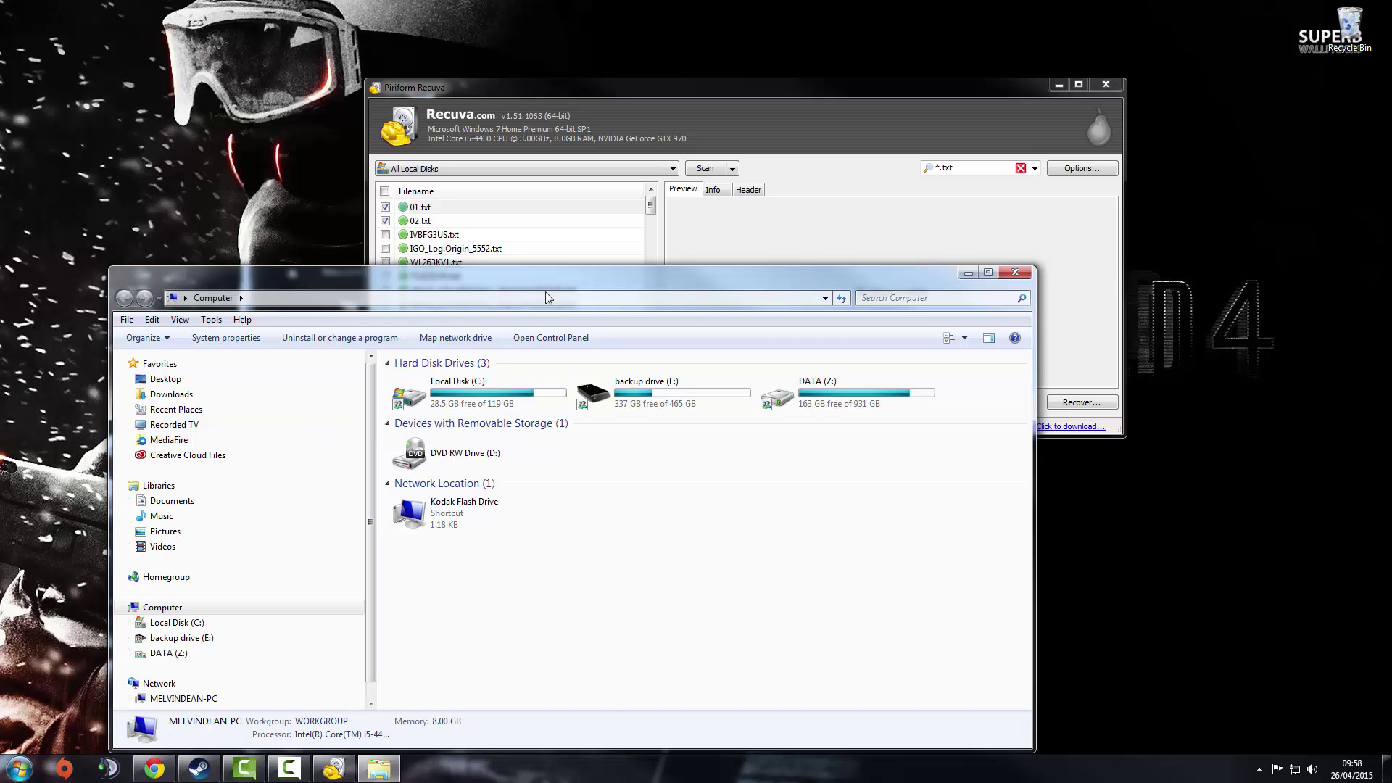
pyautogui.doubleClick(838, 408)
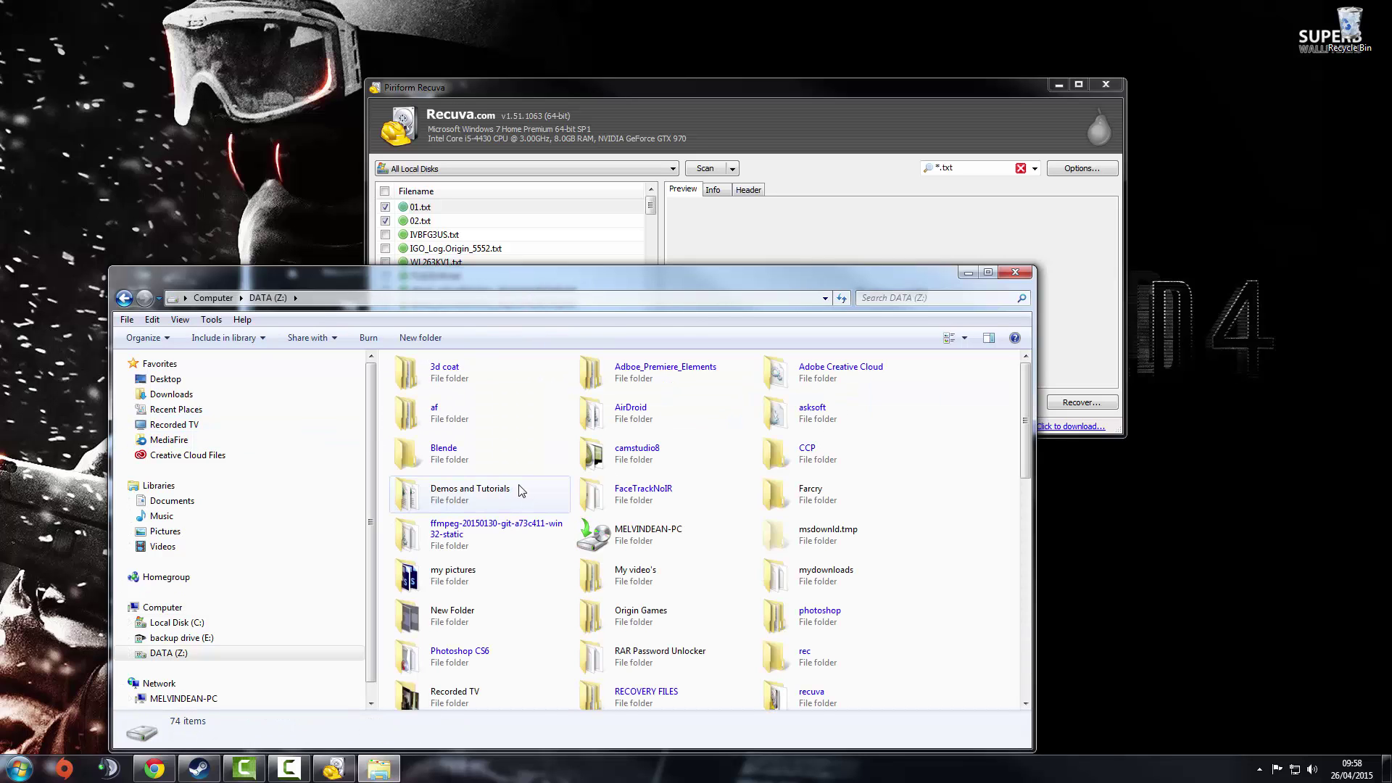
pyautogui.doubleClick(642, 692)
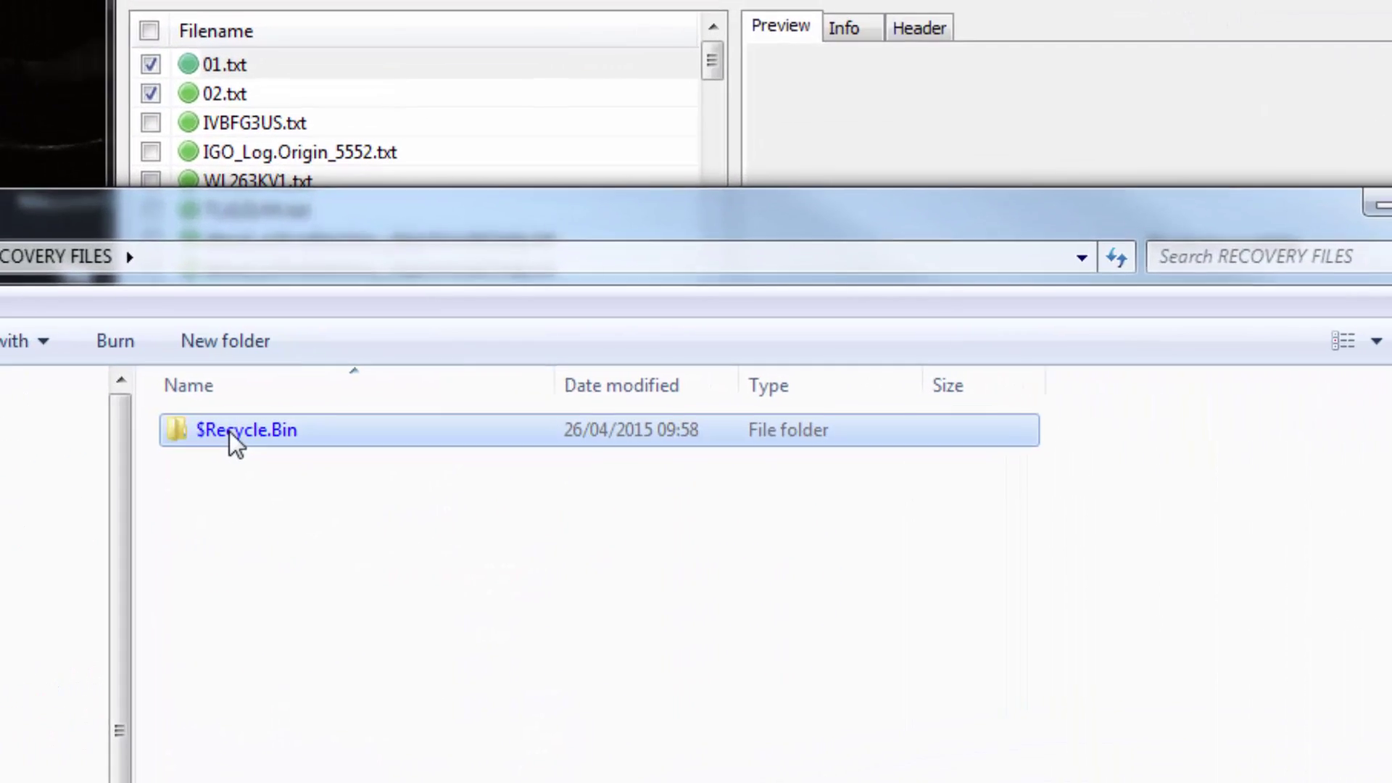
pyautogui.doubleClick(426, 381)
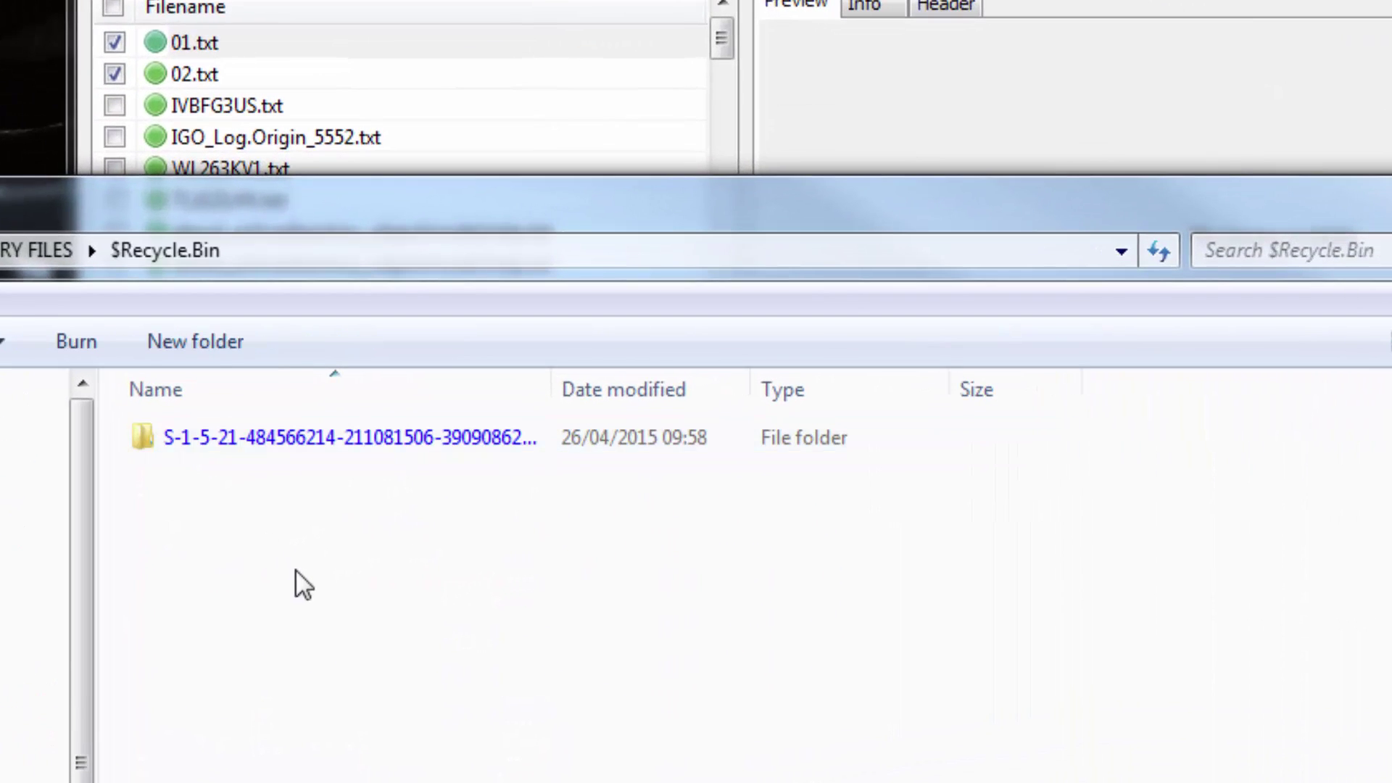
pyautogui.doubleClick(310, 439)
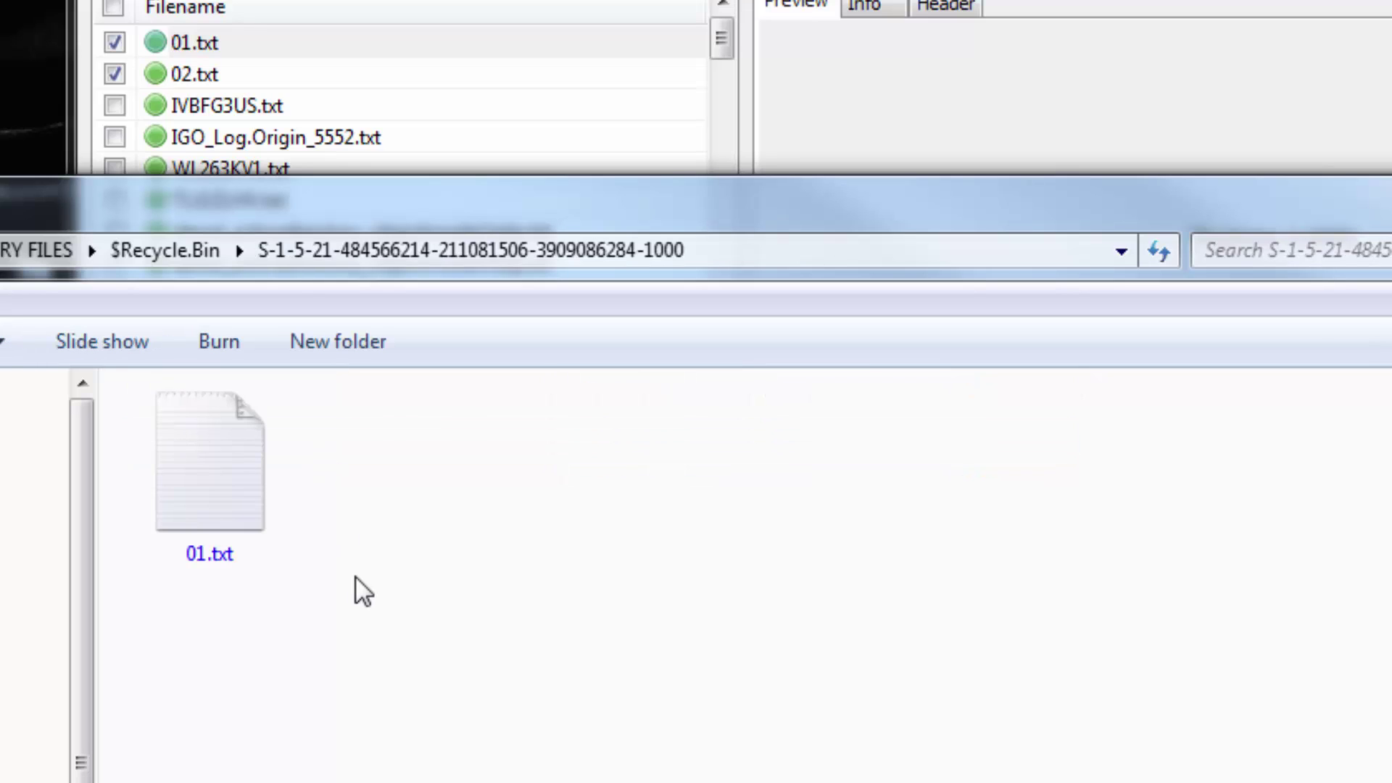
pyautogui.doubleClick(212, 474)
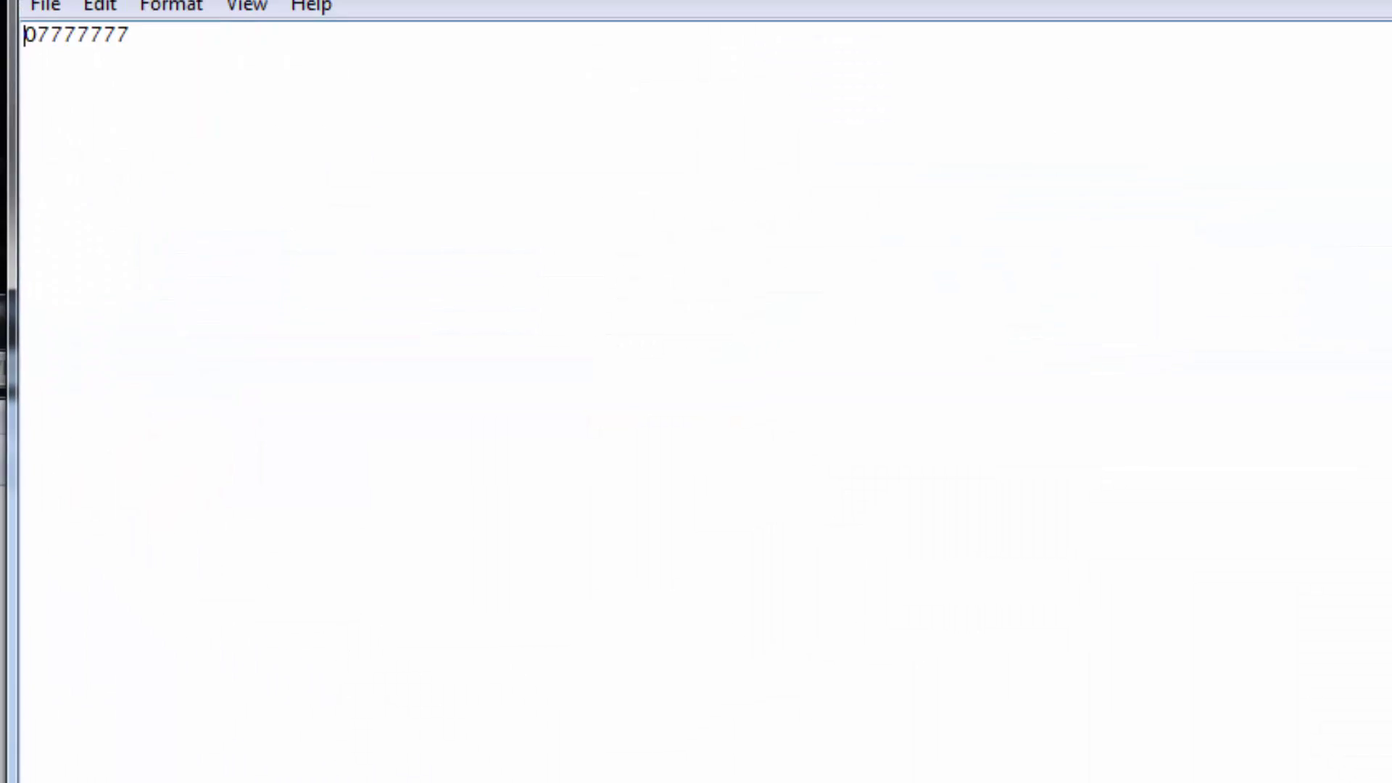
pyautogui.hotkey('alt', 'F4')
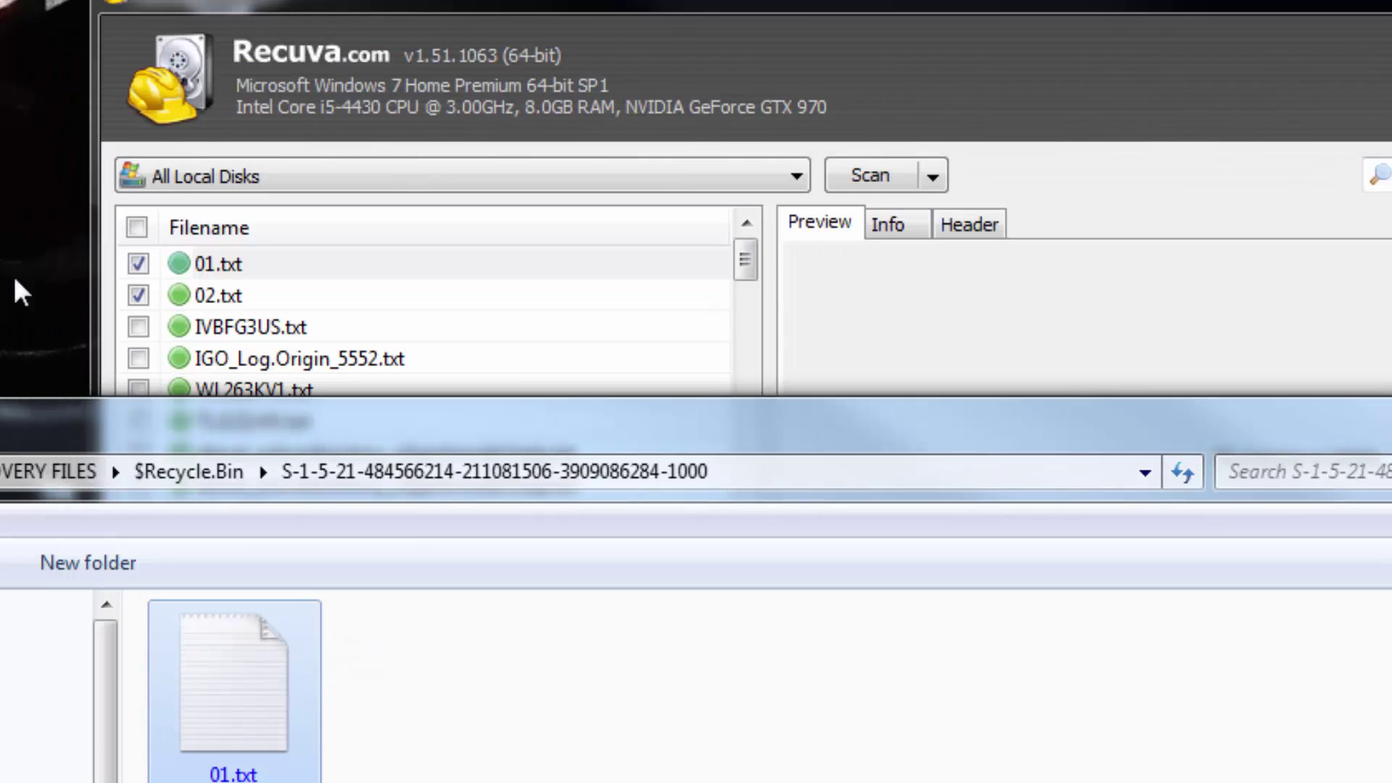
# Recover the highlighted 02.txt in Recuva into the RECOVERY FILES folder on DATA (Z:) and close the completion report
pyautogui.rightClick(217, 263)
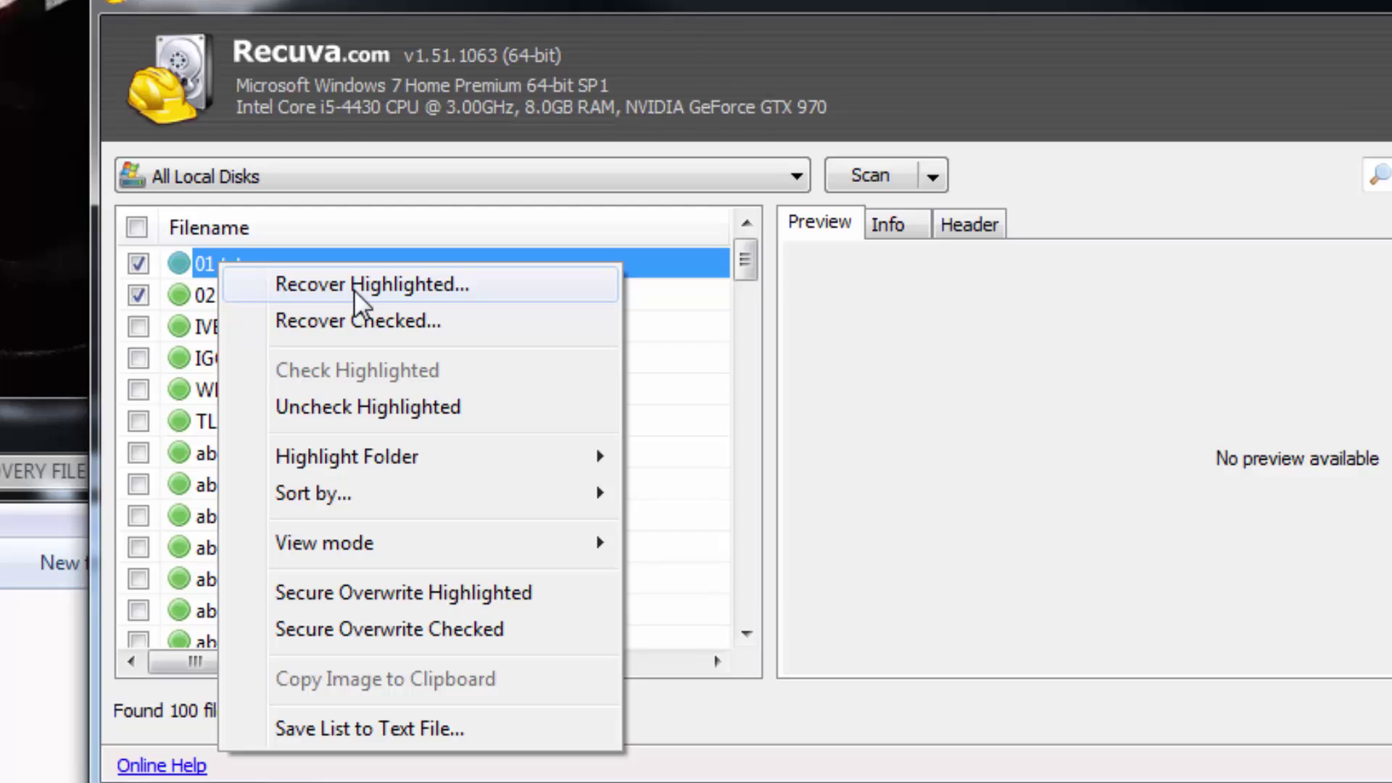
pyautogui.click(354, 290)
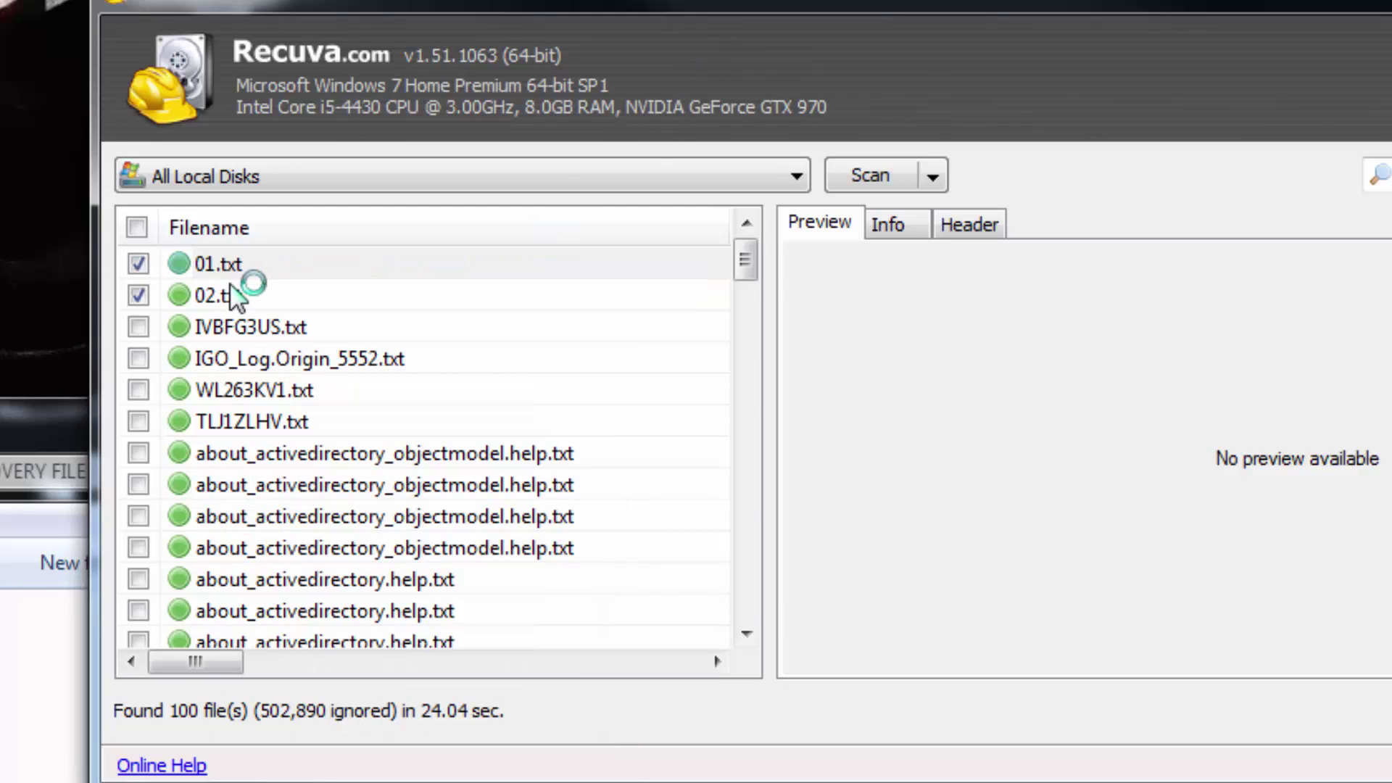
pyautogui.rightClick(230, 296)
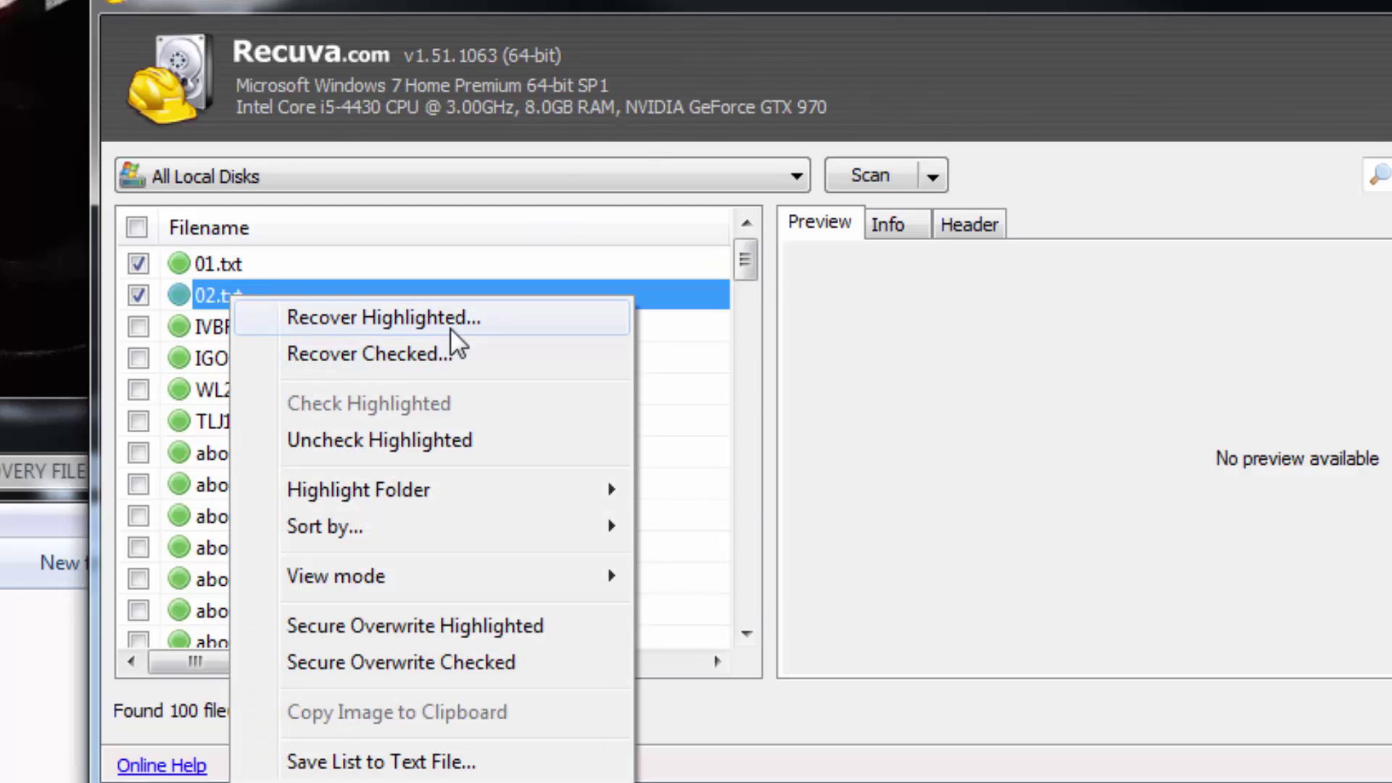
pyautogui.click(455, 319)
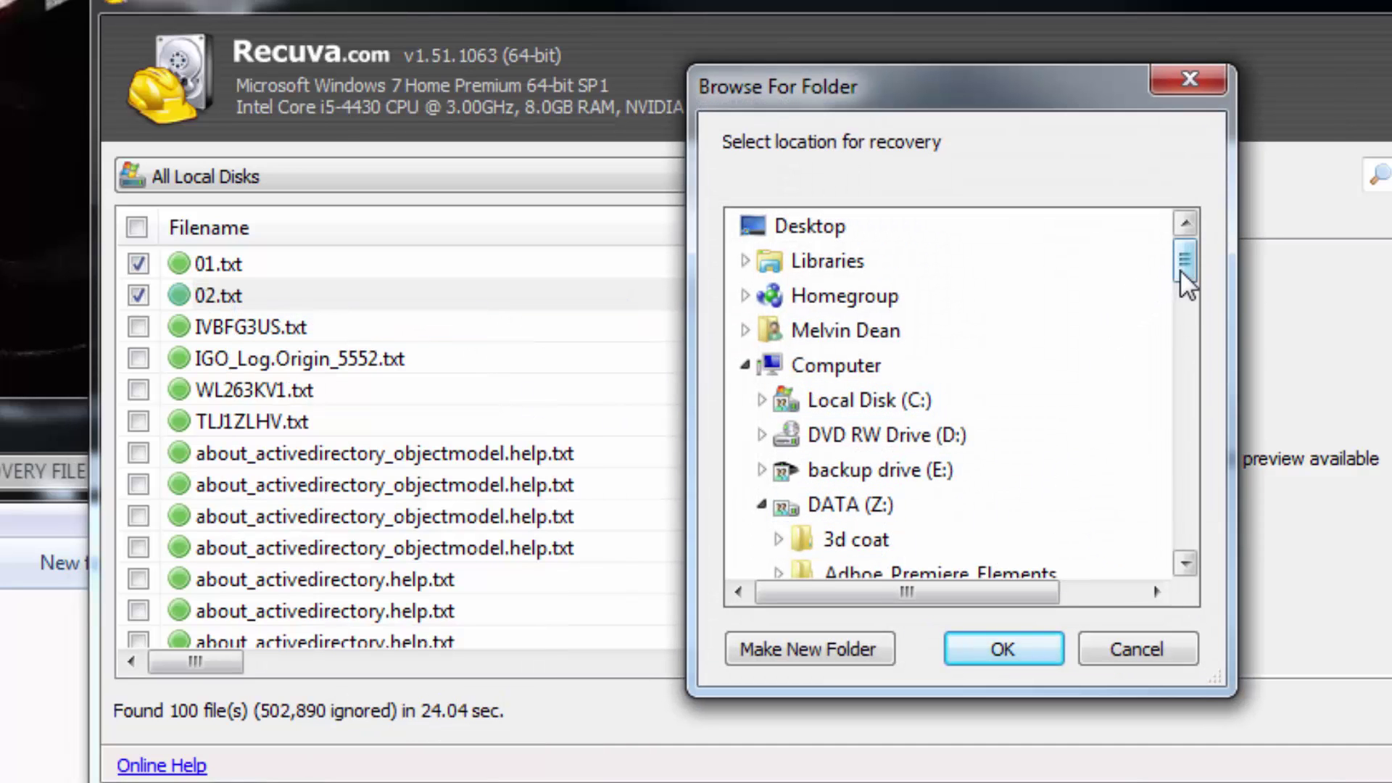
pyautogui.moveTo(1184, 268); pyautogui.dragTo(1186, 408)
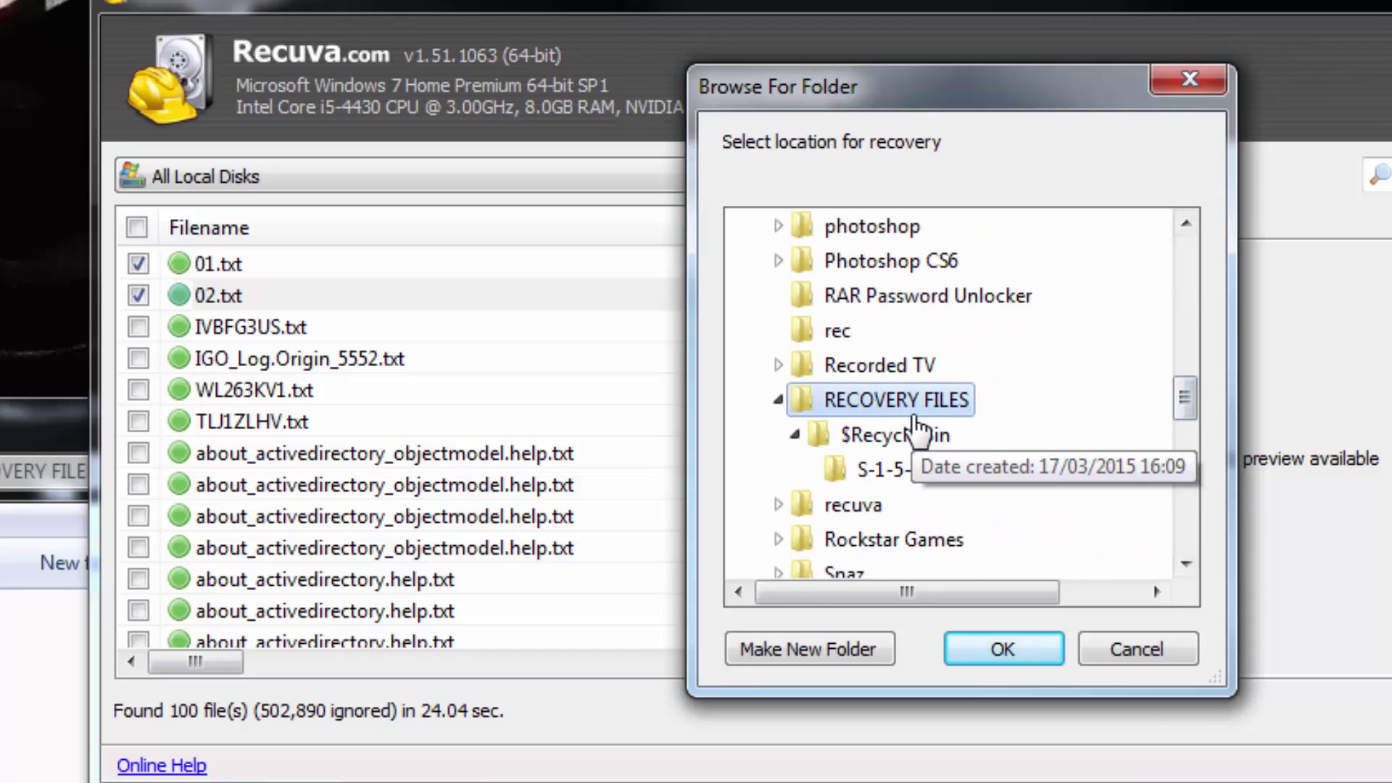
pyautogui.click(1004, 648)
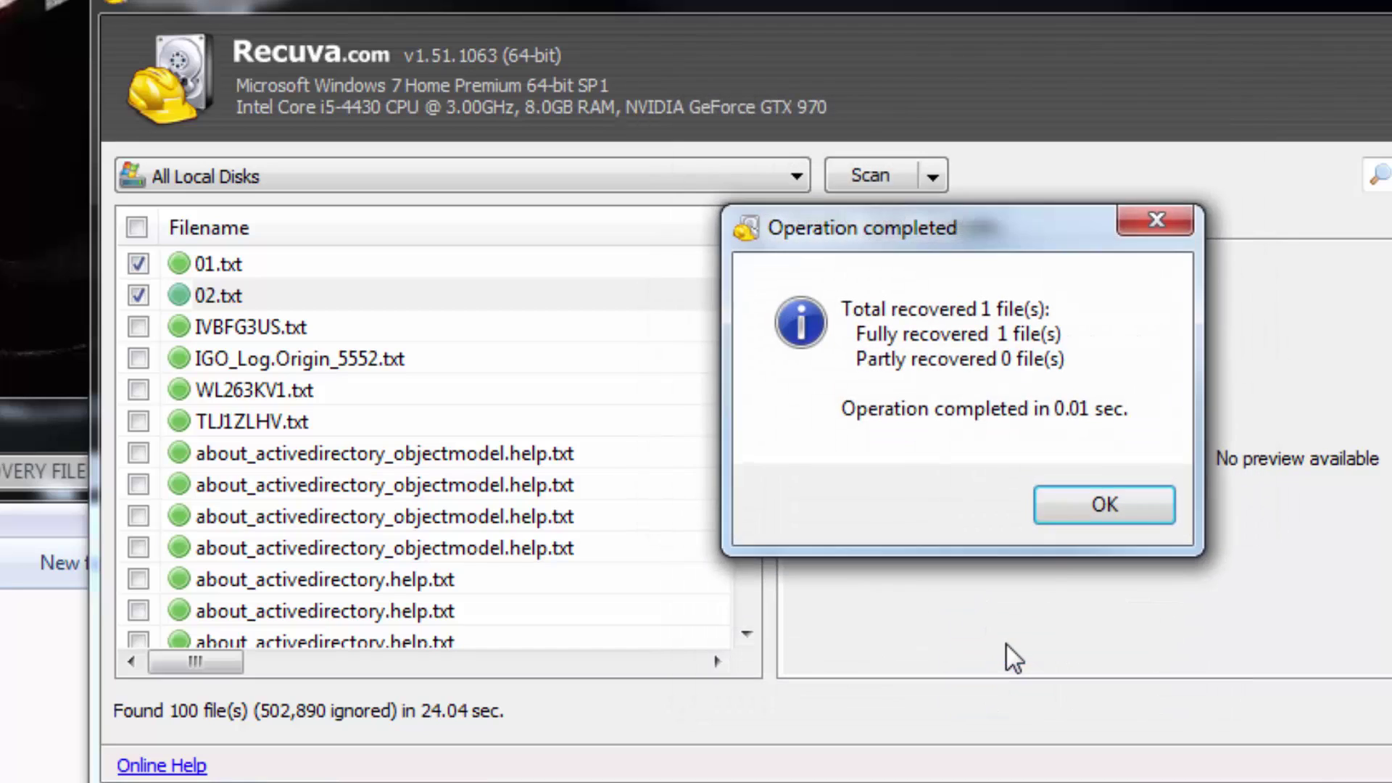
pyautogui.click(1074, 500)
# Return to the recovered files in Windows Explorer and open 01.txt to check its content
pyautogui.click(44, 725)
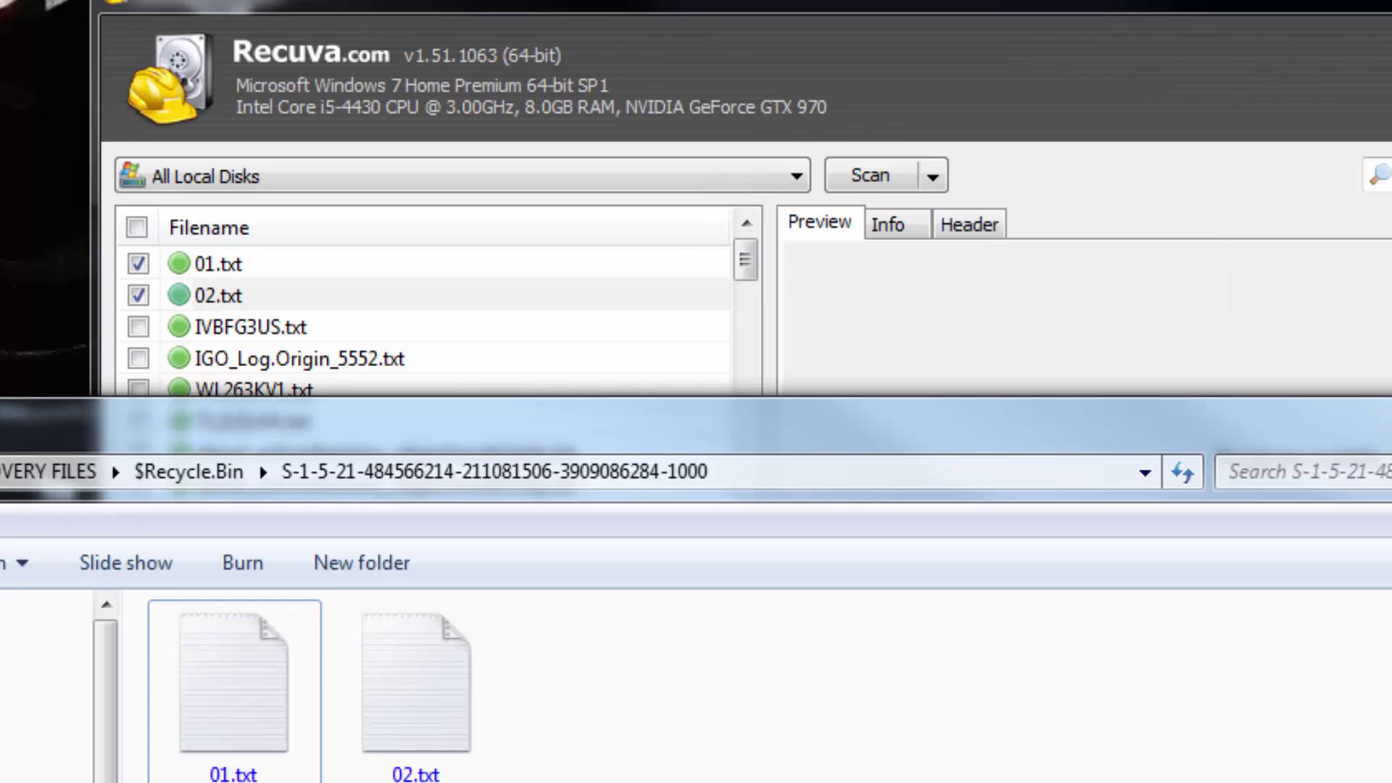
pyautogui.click(432, 699)
pyautogui.doubleClick(251, 706)
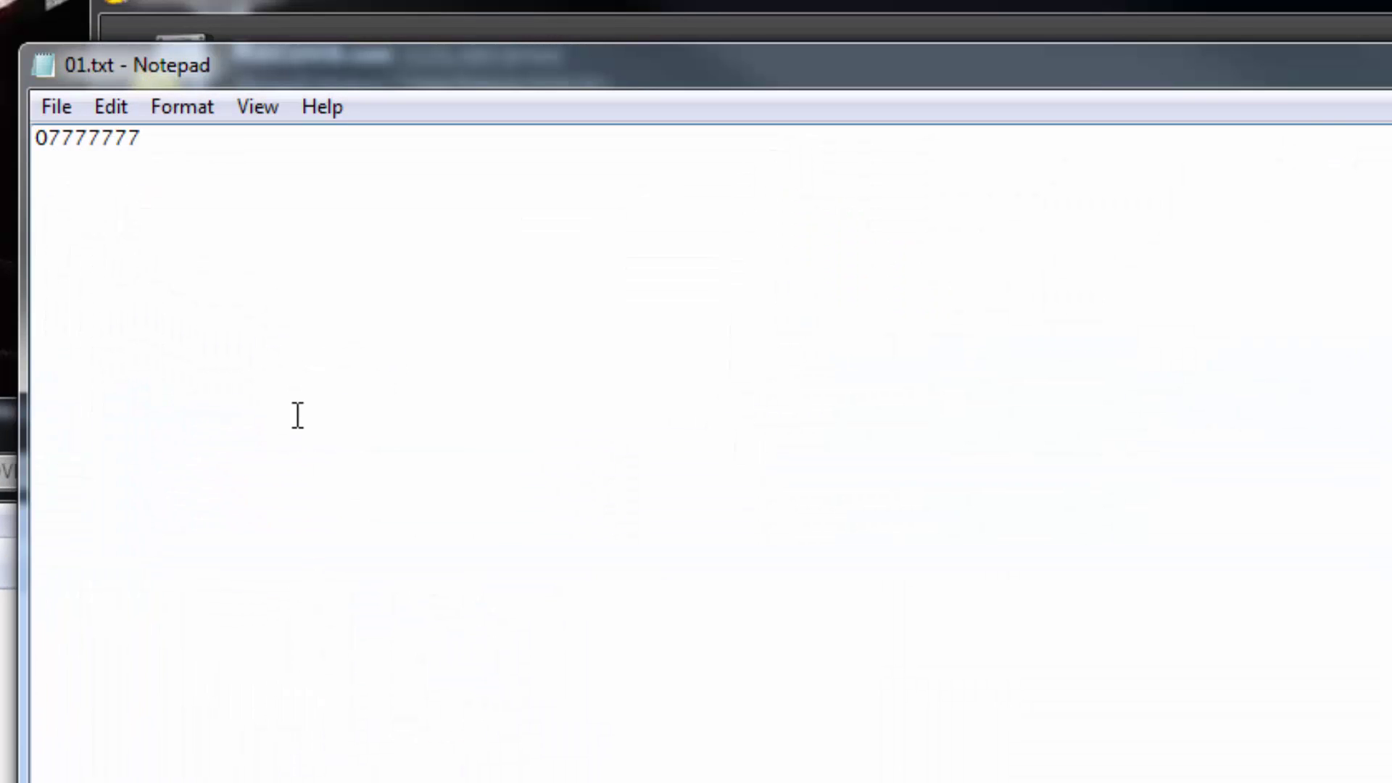
# Close 01.txt, open the recovered 02.txt to check its content, and close it along with the Explorer window
pyautogui.hotkey('alt', 'F4')
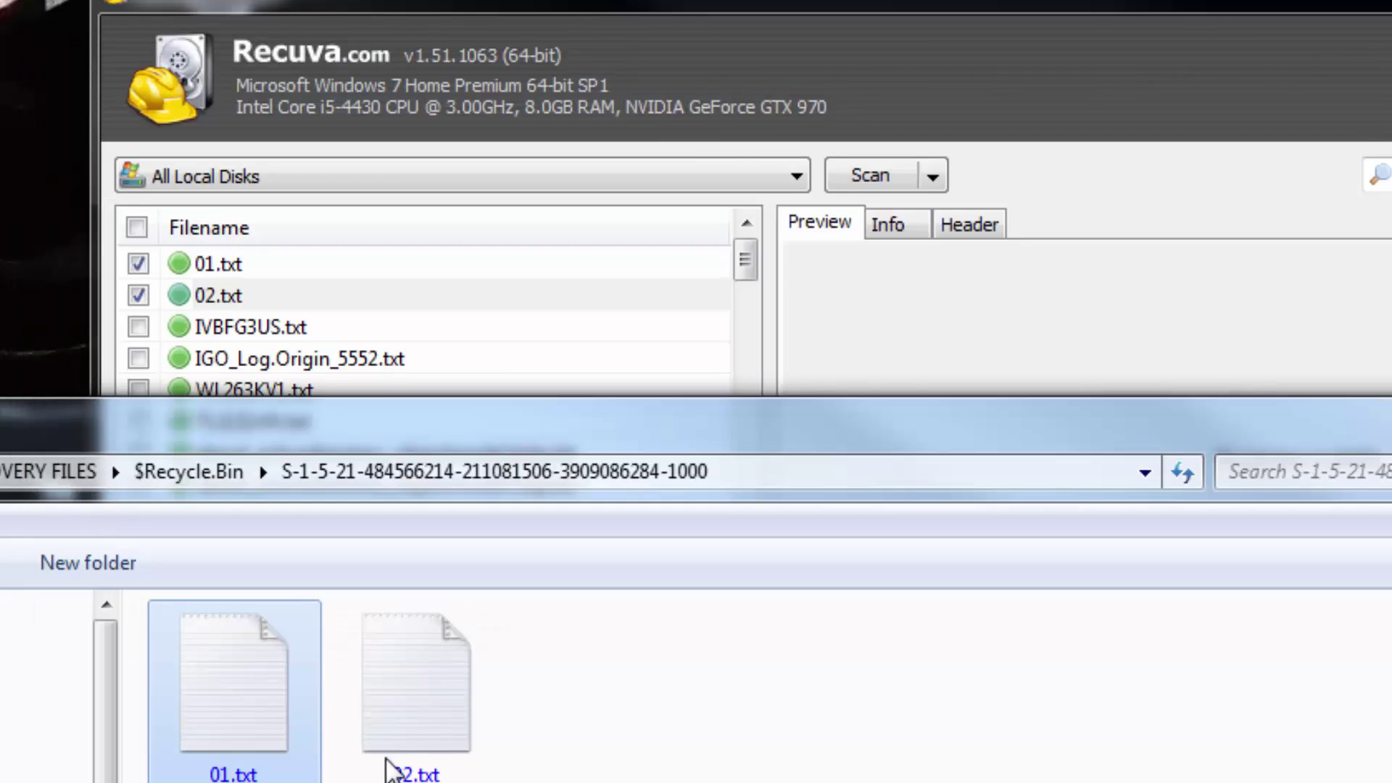
pyautogui.doubleClick(399, 712)
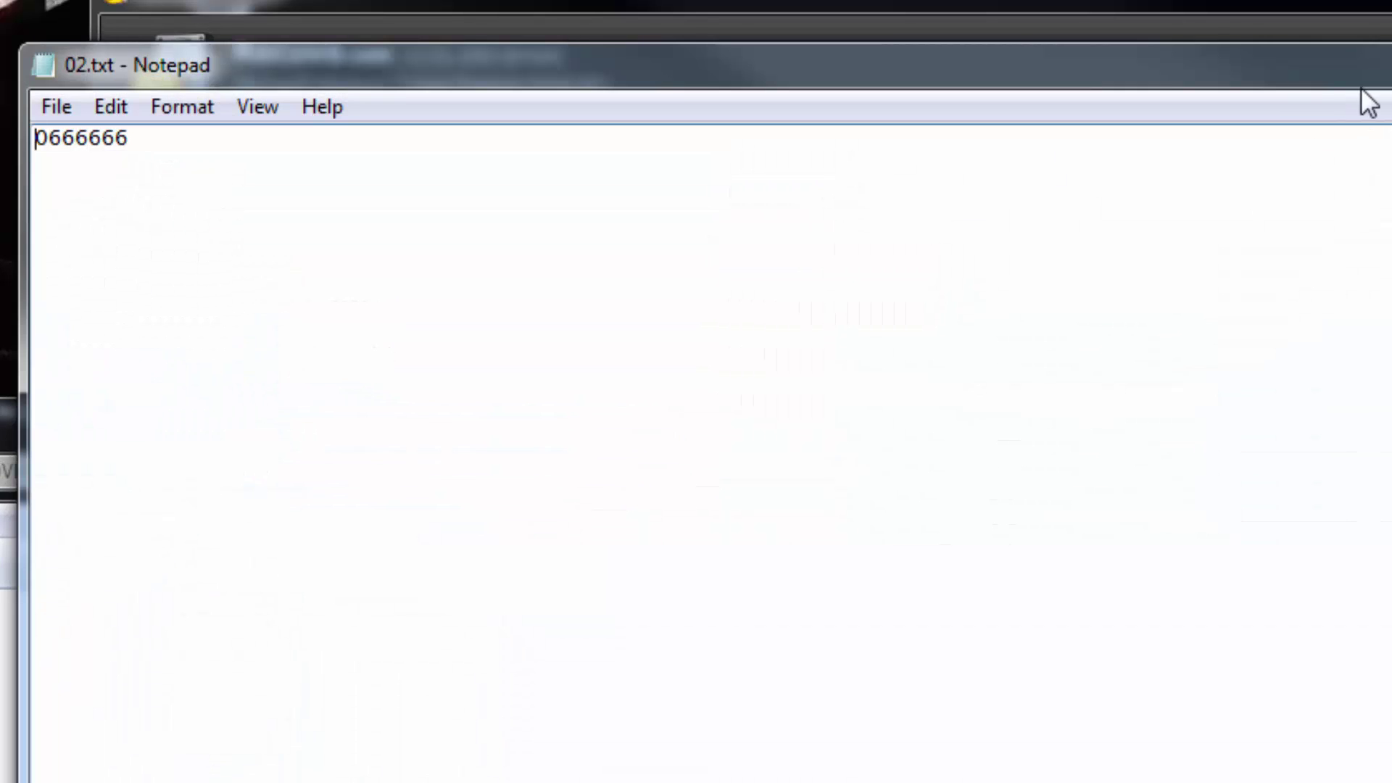
pyautogui.hotkey('alt', 'F4')
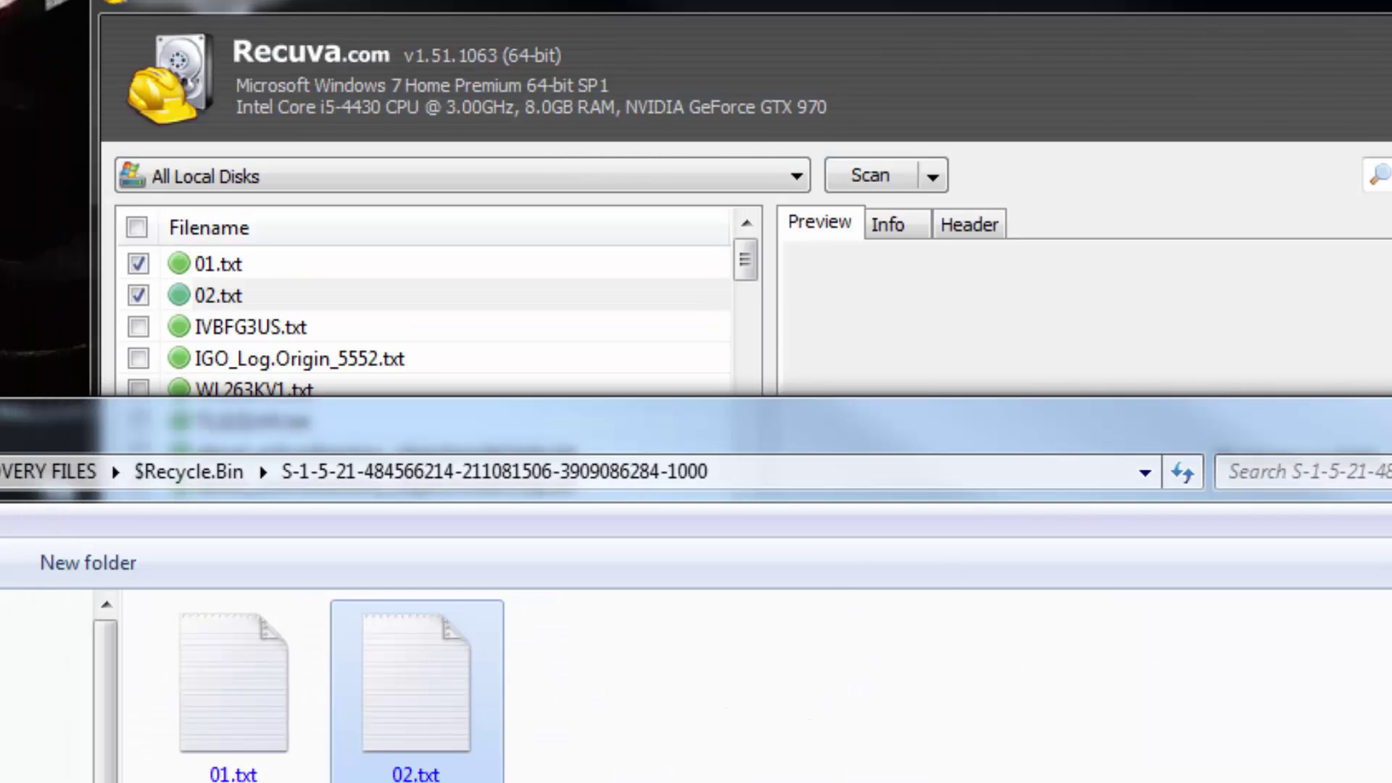
pyautogui.hotkey('alt', 'F4')
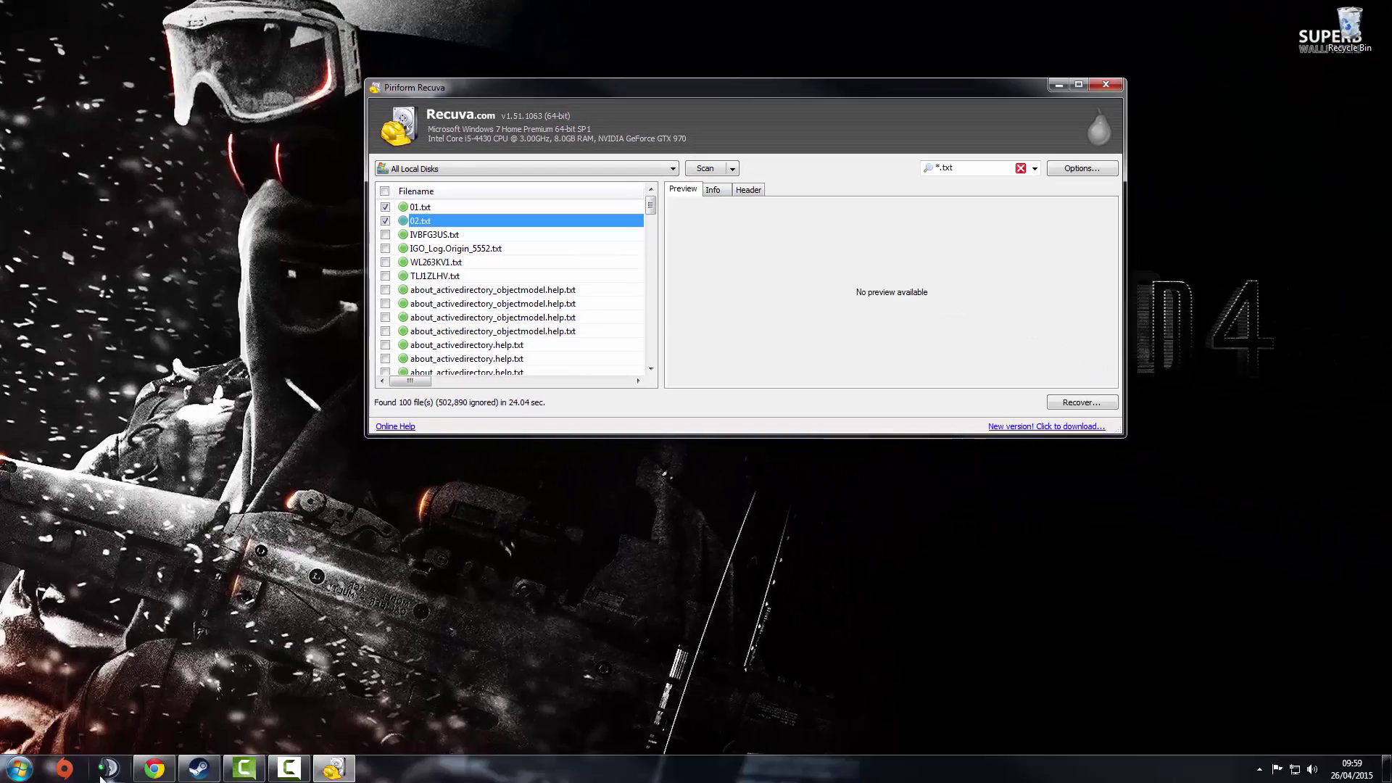
# Open a new Google Chrome window and activate the Google search box on the new tab page
pyautogui.click(149, 771)
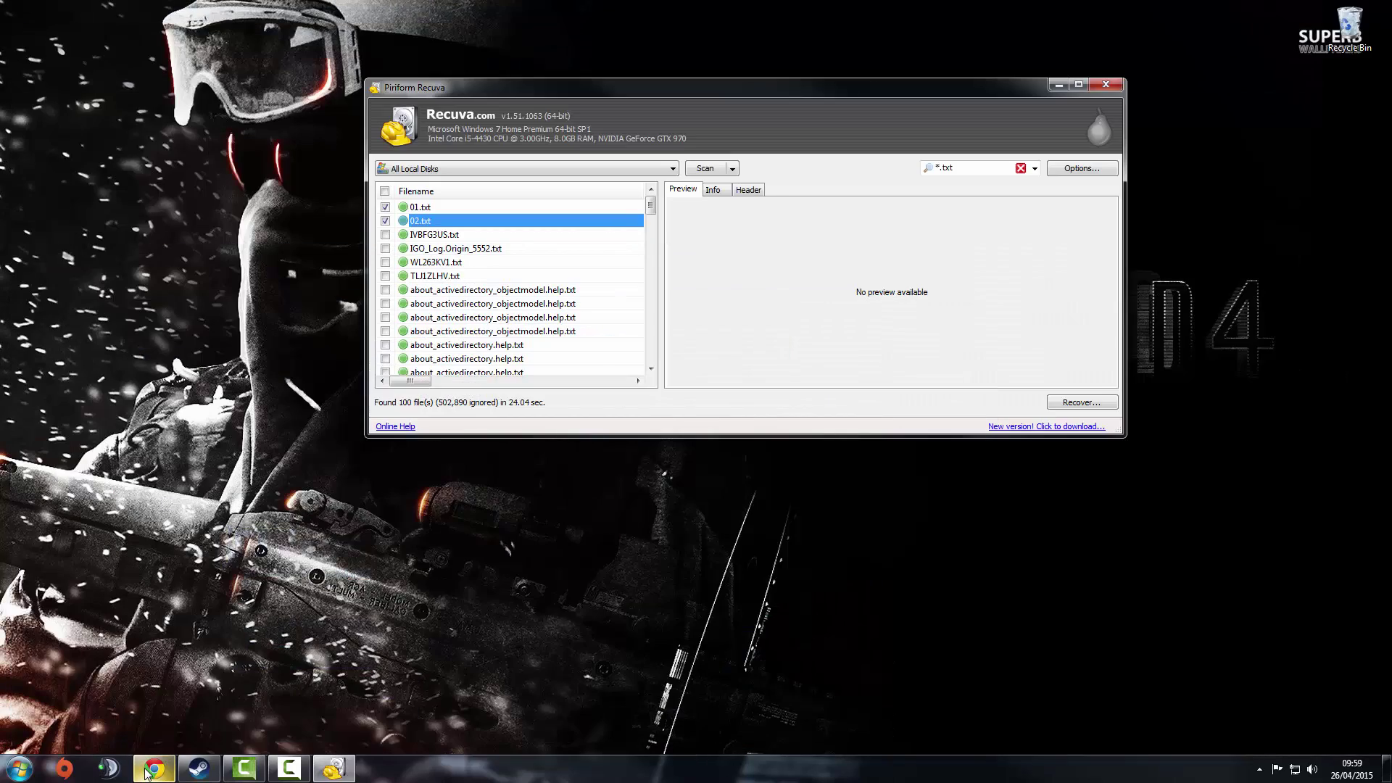
pyautogui.rightClick(148, 772)
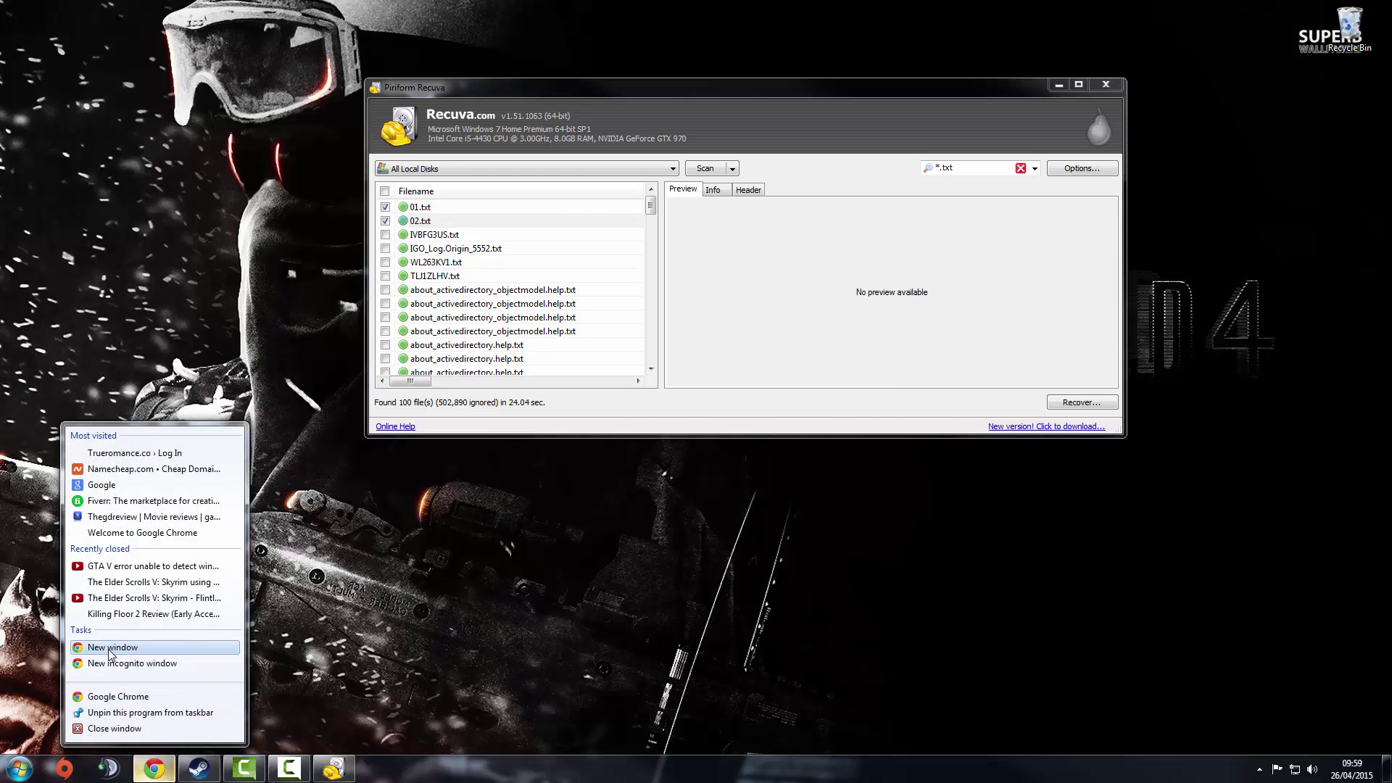
pyautogui.click(110, 647)
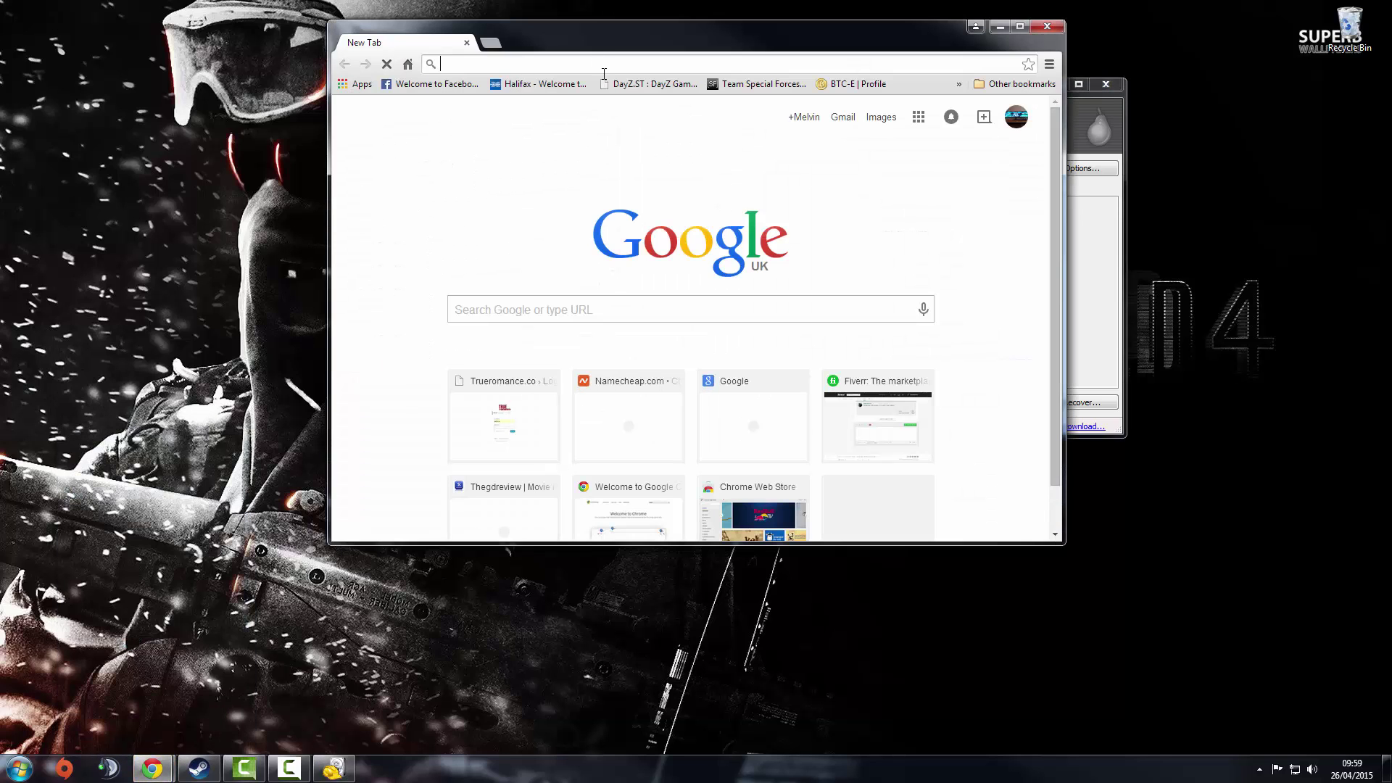
pyautogui.click(614, 313)
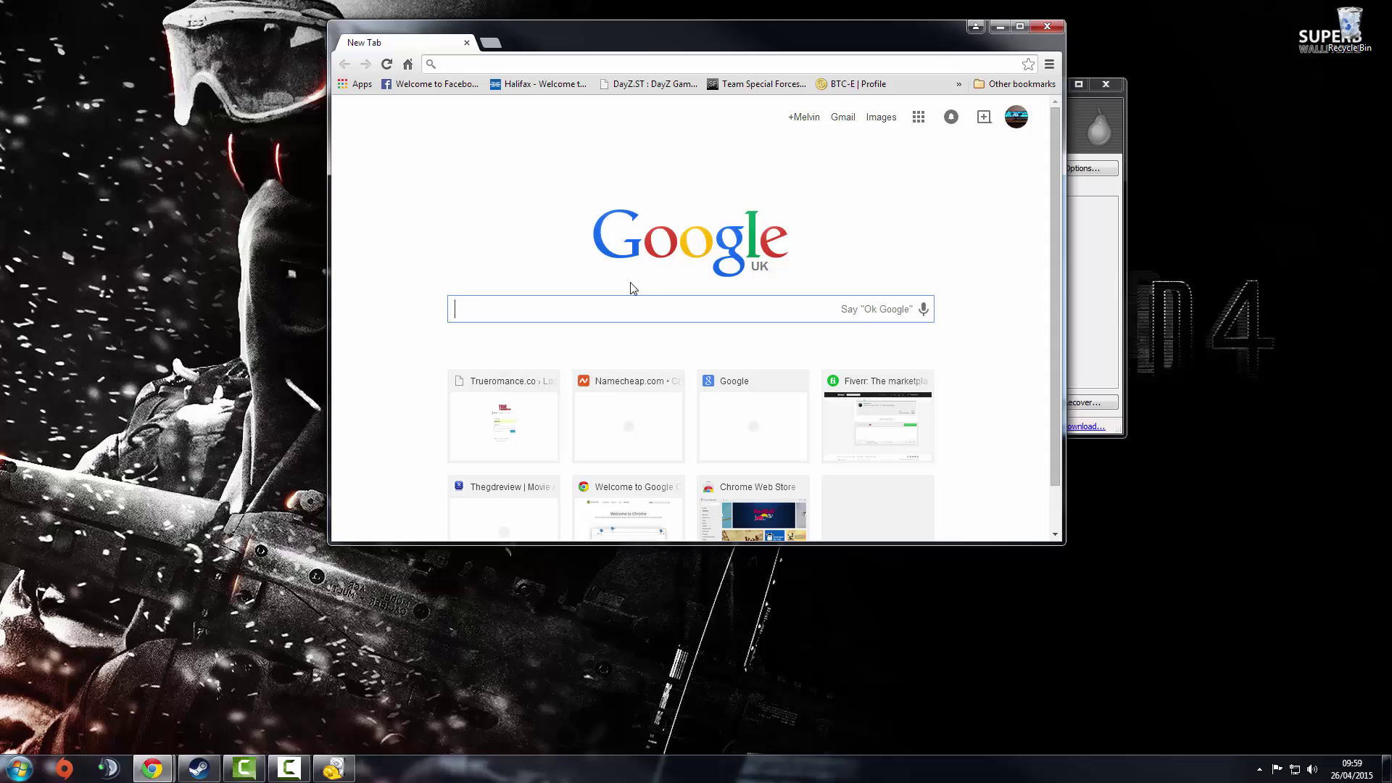
pyautogui.write('rovery')
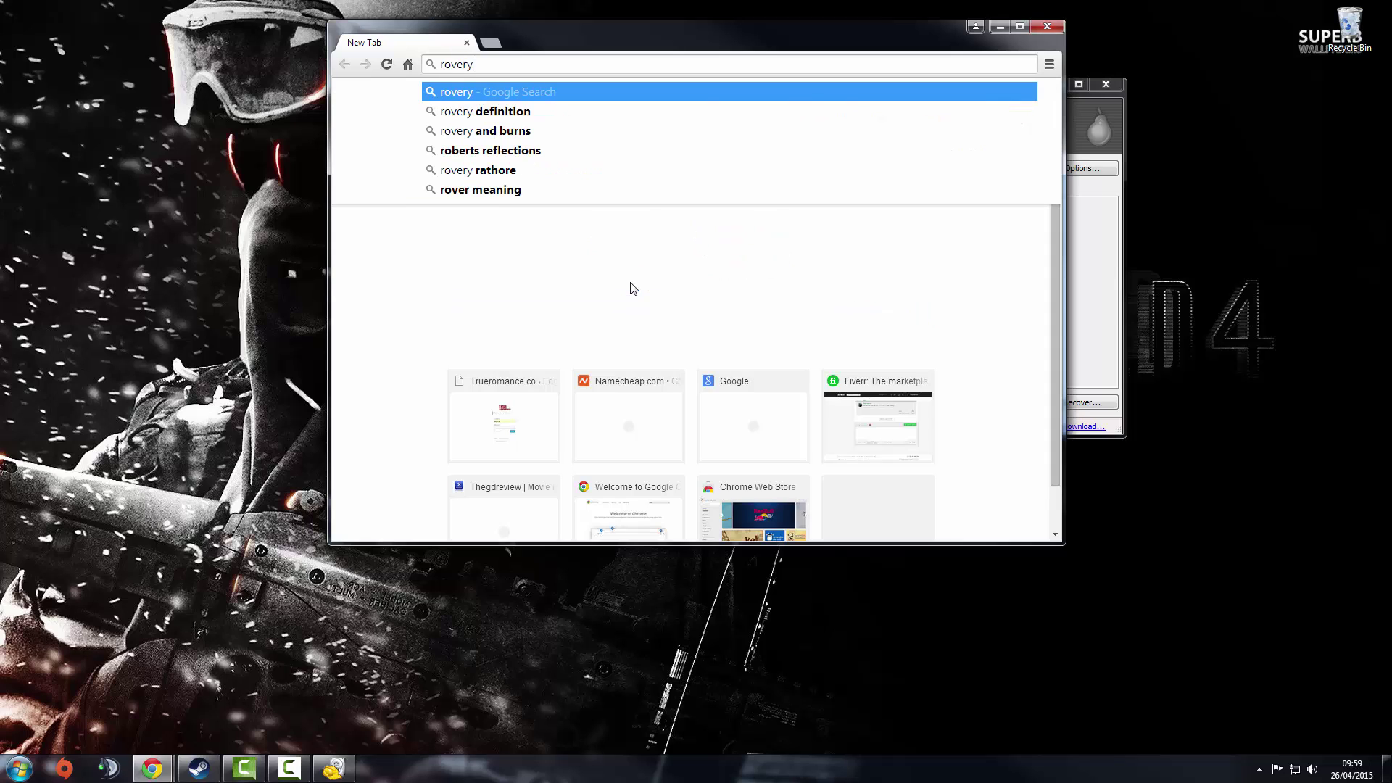
pyautogui.press('Return')
pyautogui.press('BackSpace')
pyautogui.press('BackSpace')
pyautogui.press('BackSpace')
pyautogui.press('BackSpace')
pyautogui.press('BackSpace')
pyautogui.press('BackSpace')
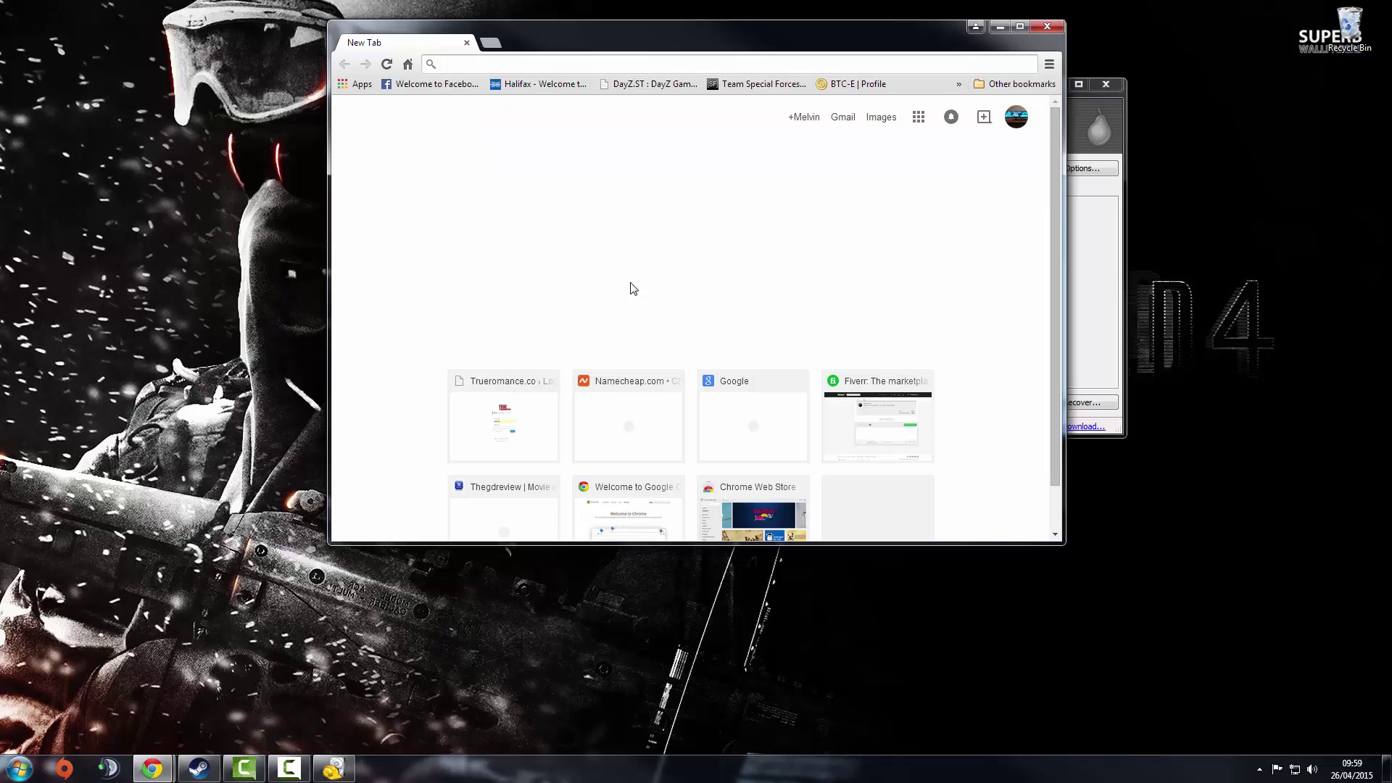
# Search Google for "rovery windows files" and switch to the suggested search "recover windows files"
pyautogui.write('r')
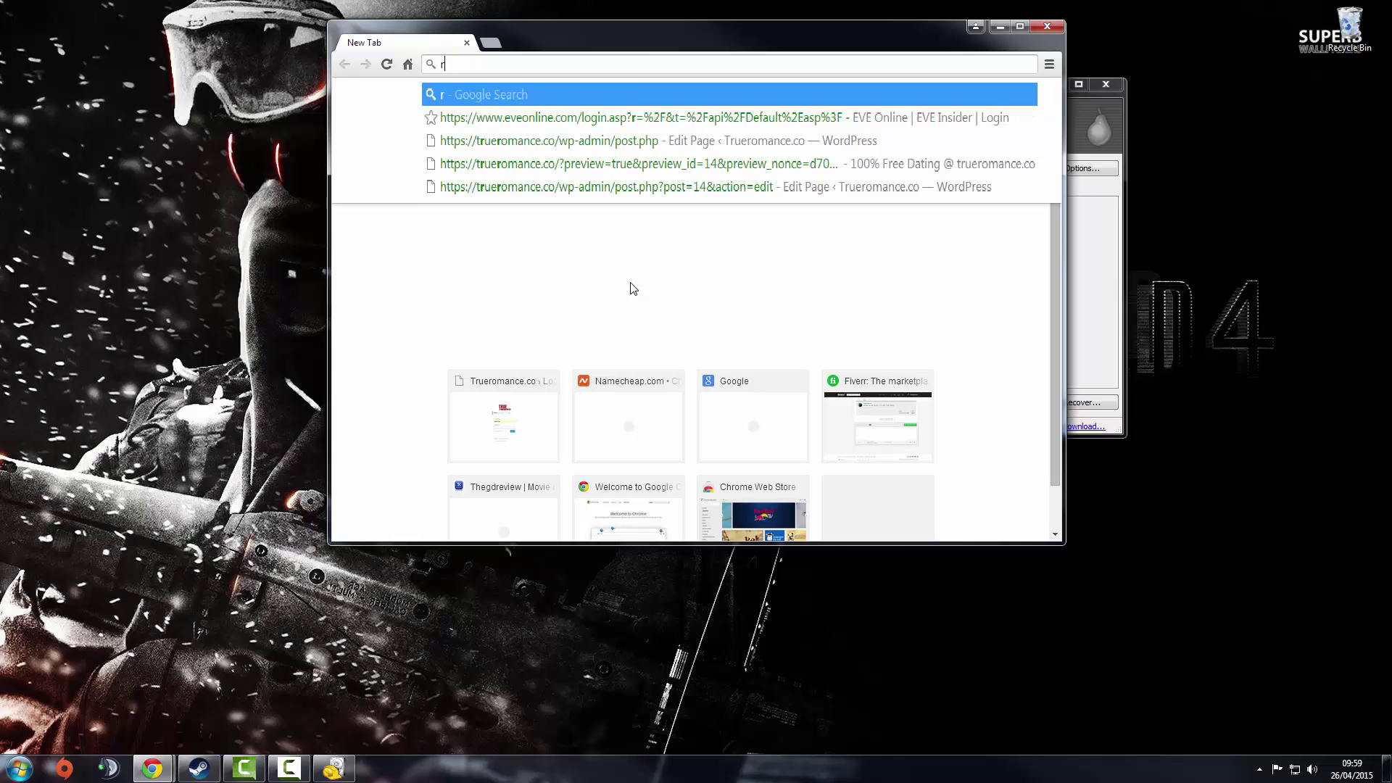
pyautogui.write('overy w')
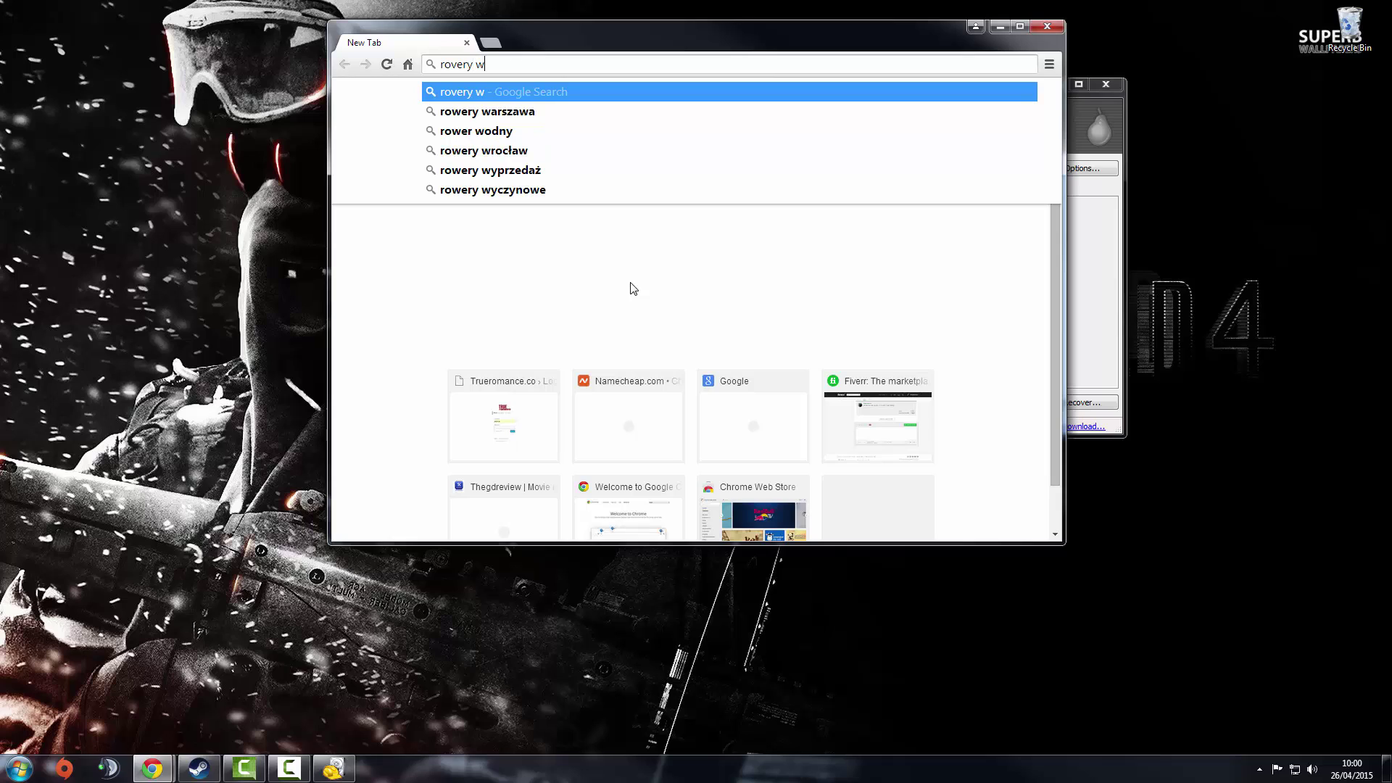
pyautogui.write('indows 8')
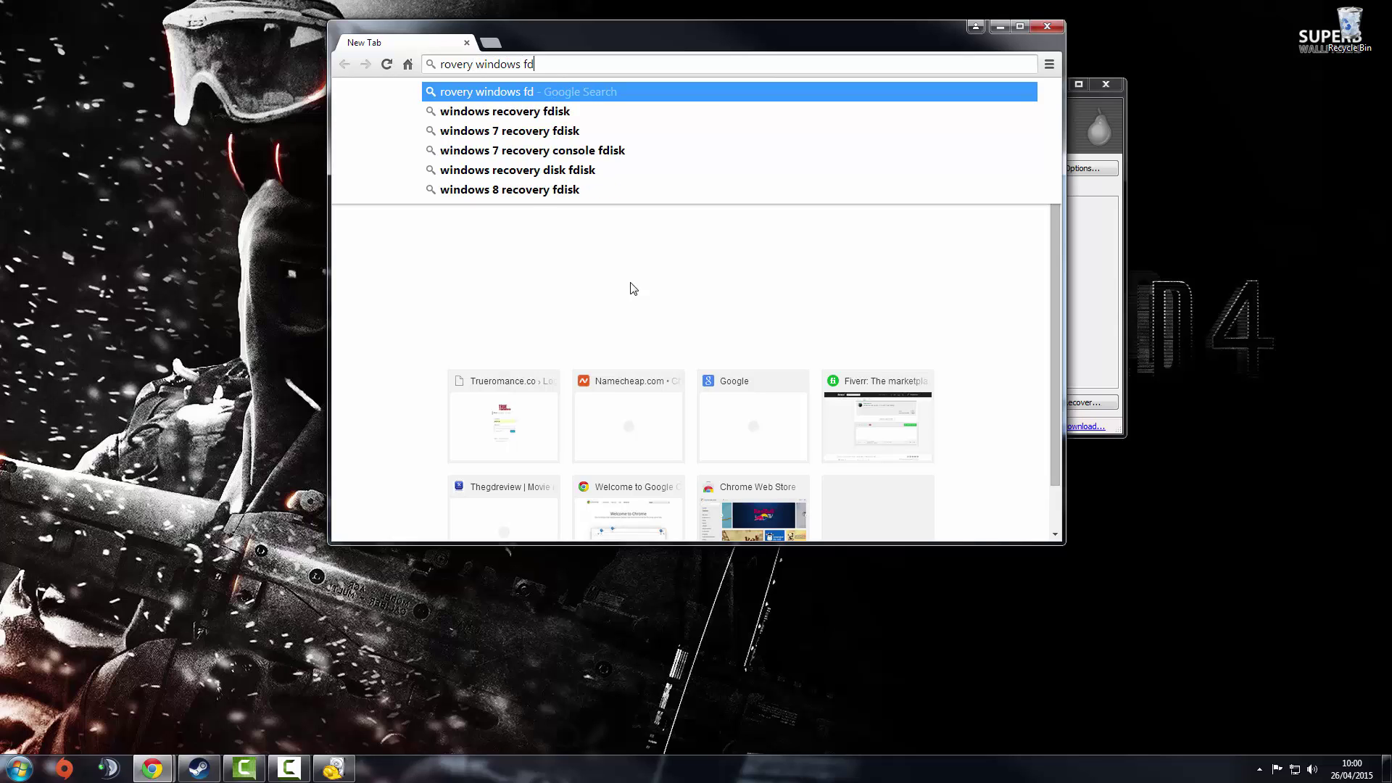
pyautogui.press('BackSpace')
pyautogui.write('f')
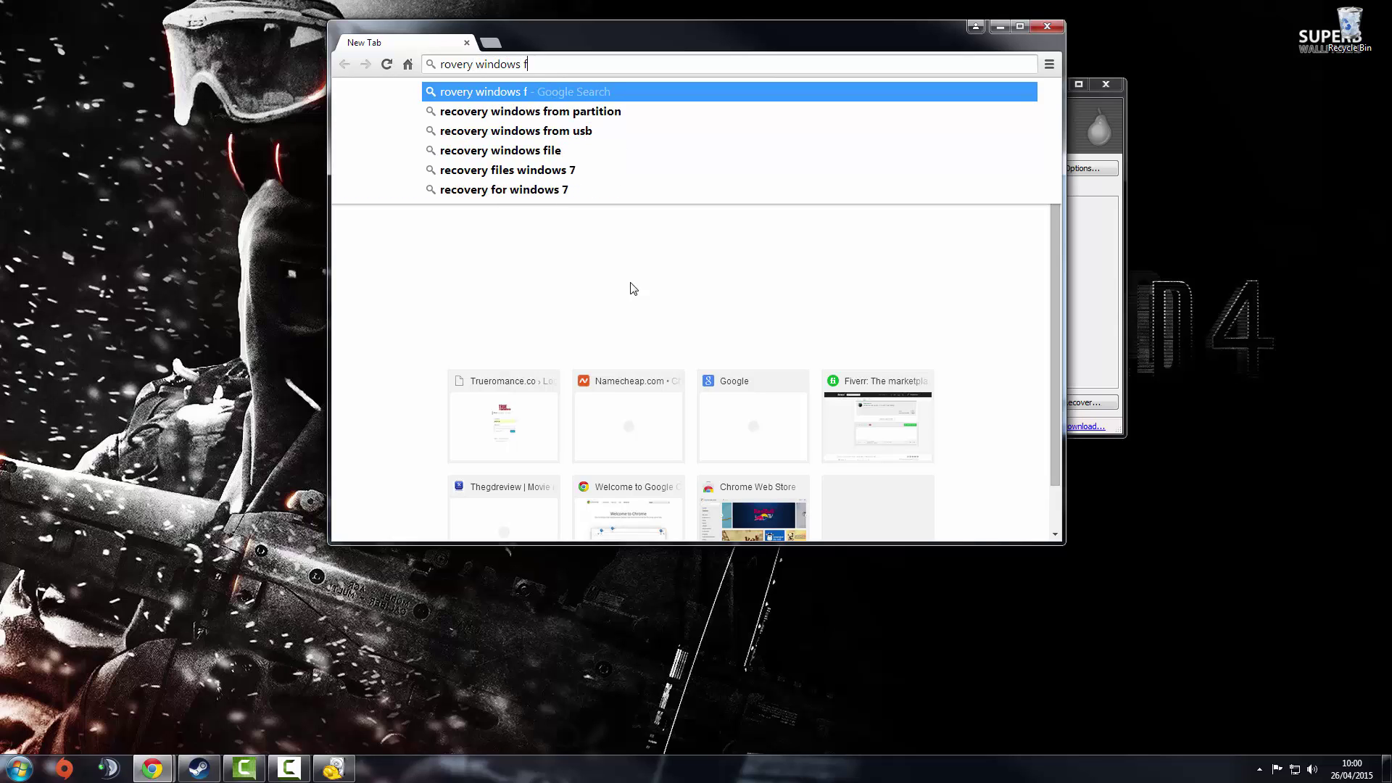
pyautogui.write('iles')
pyautogui.press('Return')
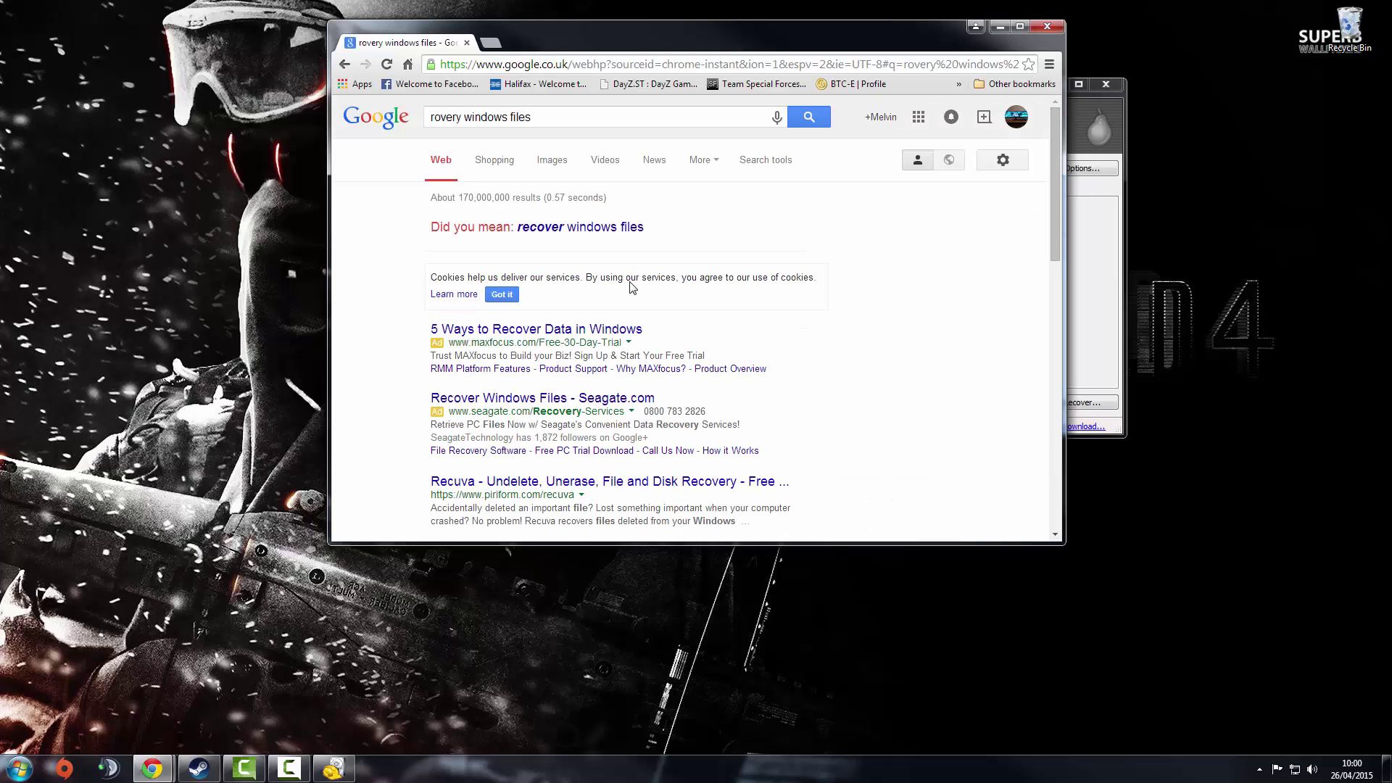
pyautogui.click(599, 231)
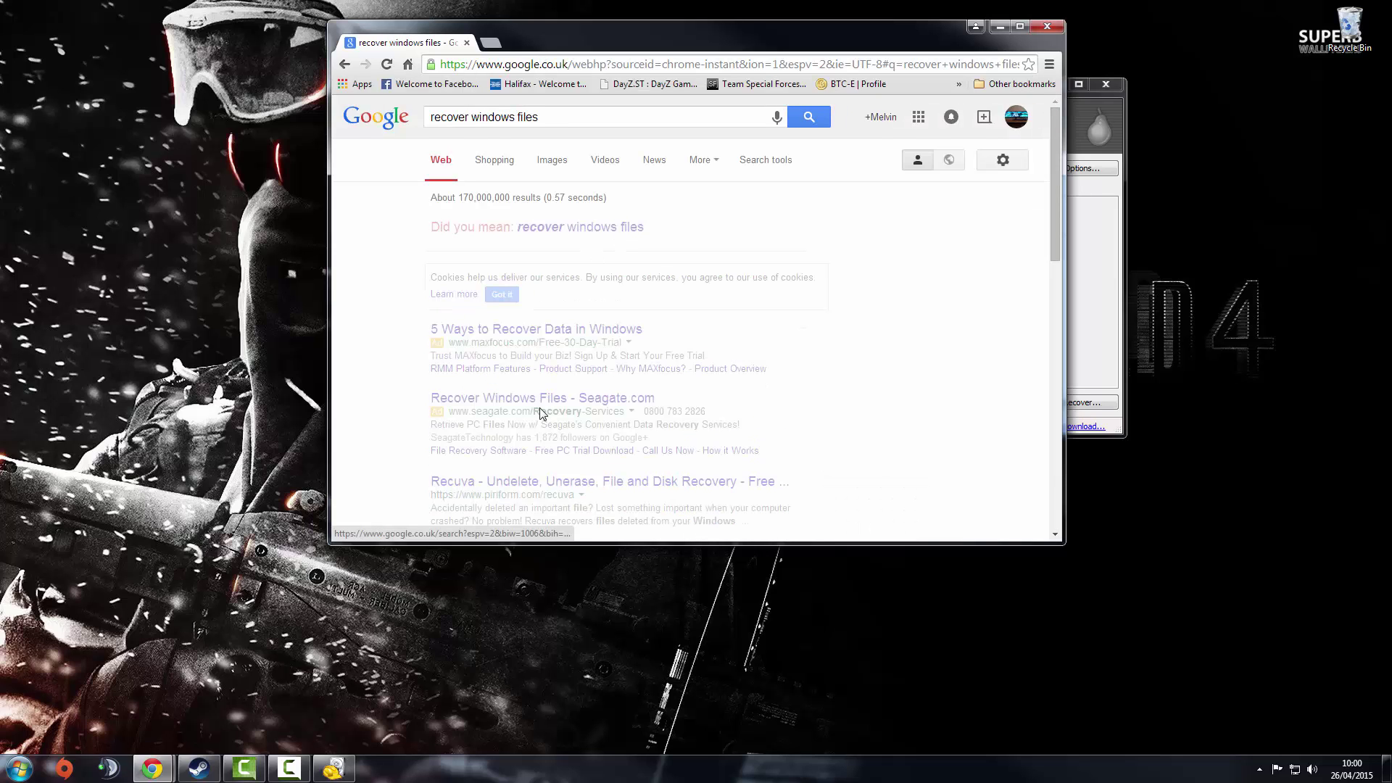
# Find the piriform.com Recuva entry in the search results, open it in a new tab and switch to that tab
pyautogui.scroll(-4, 548, 318)
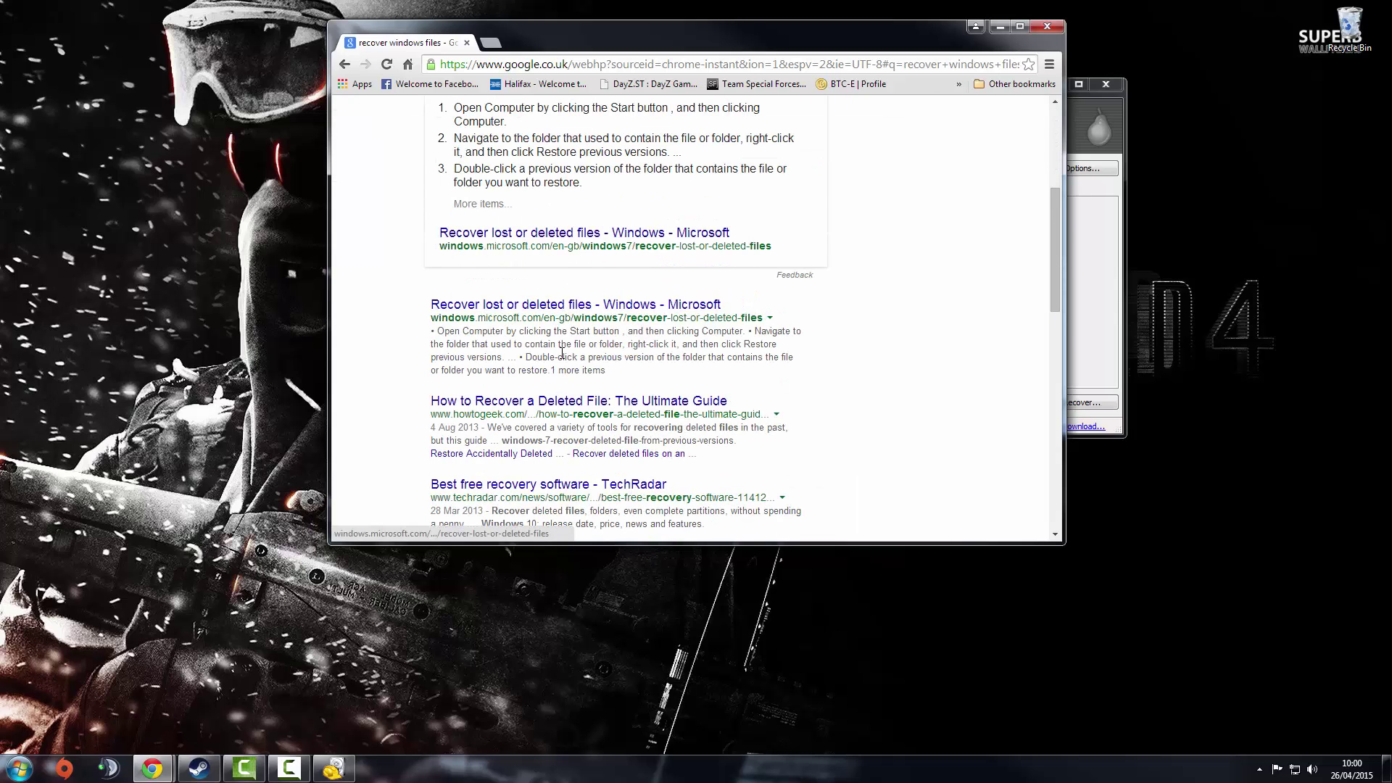
pyautogui.scroll(-1, 565, 310)
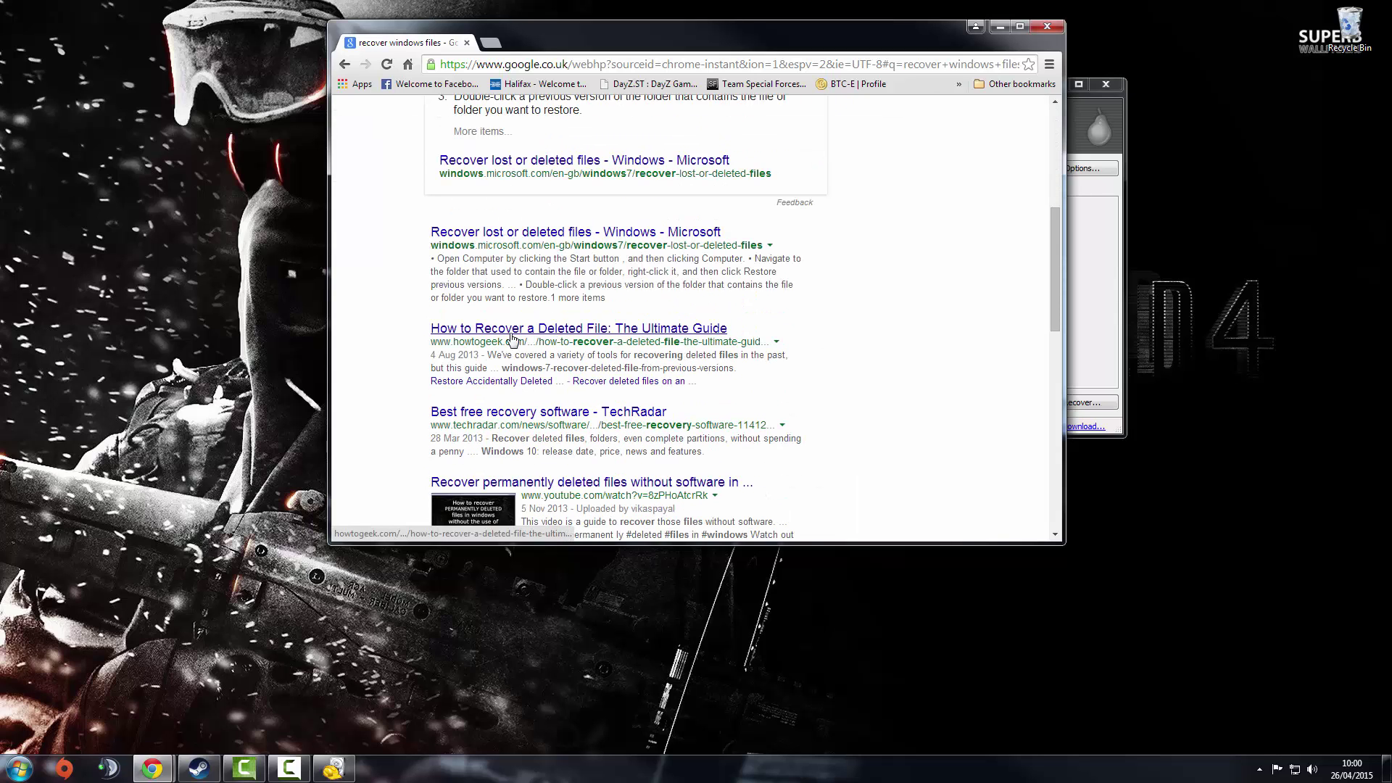
pyautogui.scroll(-3, 599, 339)
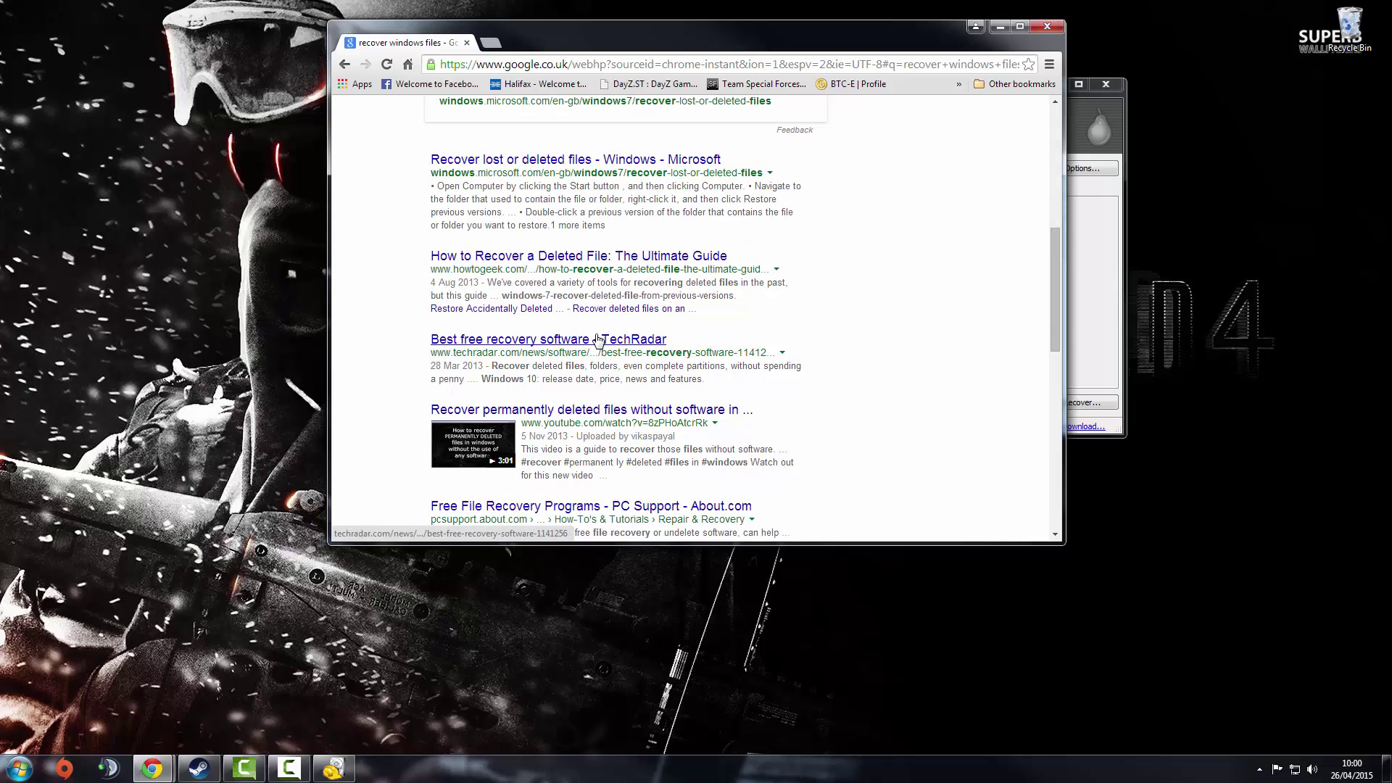
pyautogui.scroll(-2, 584, 344)
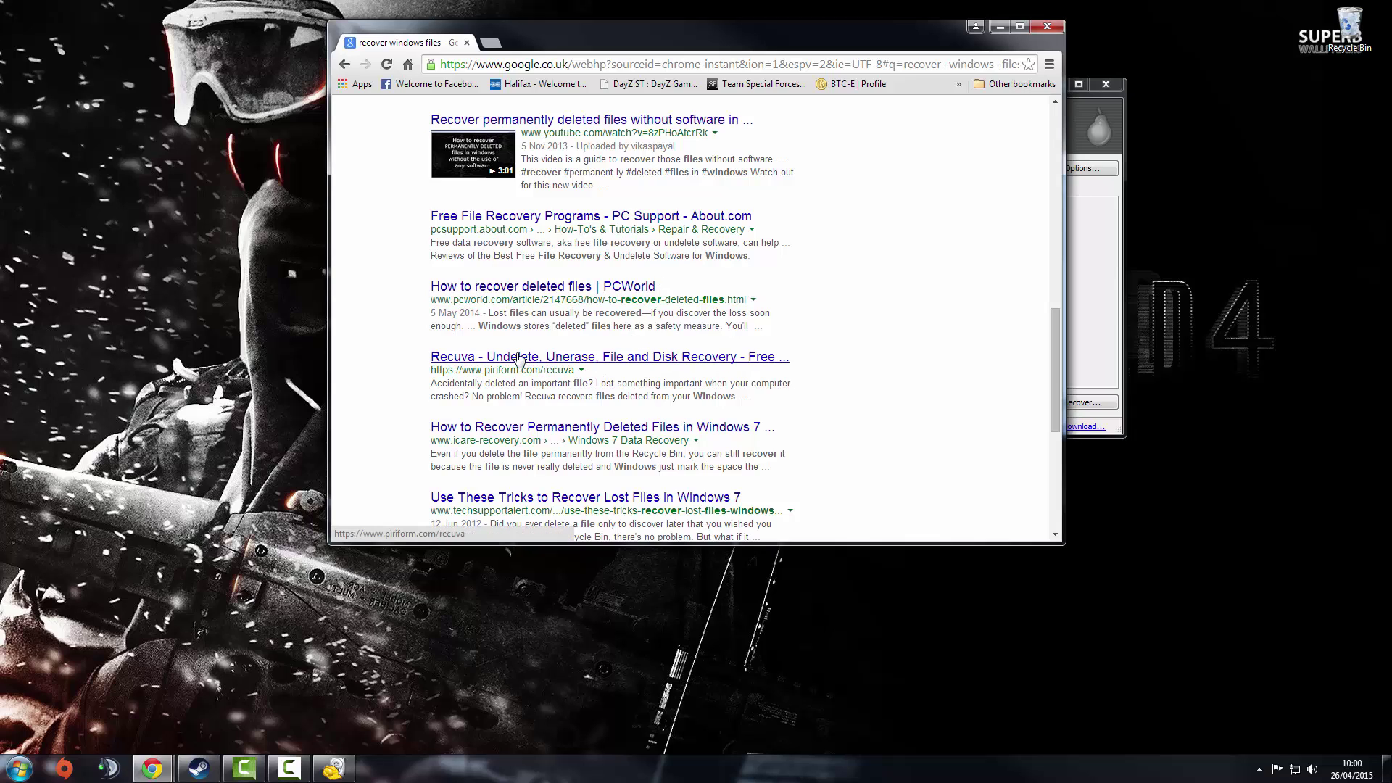
pyautogui.rightClick(585, 358)
pyautogui.click(631, 365)
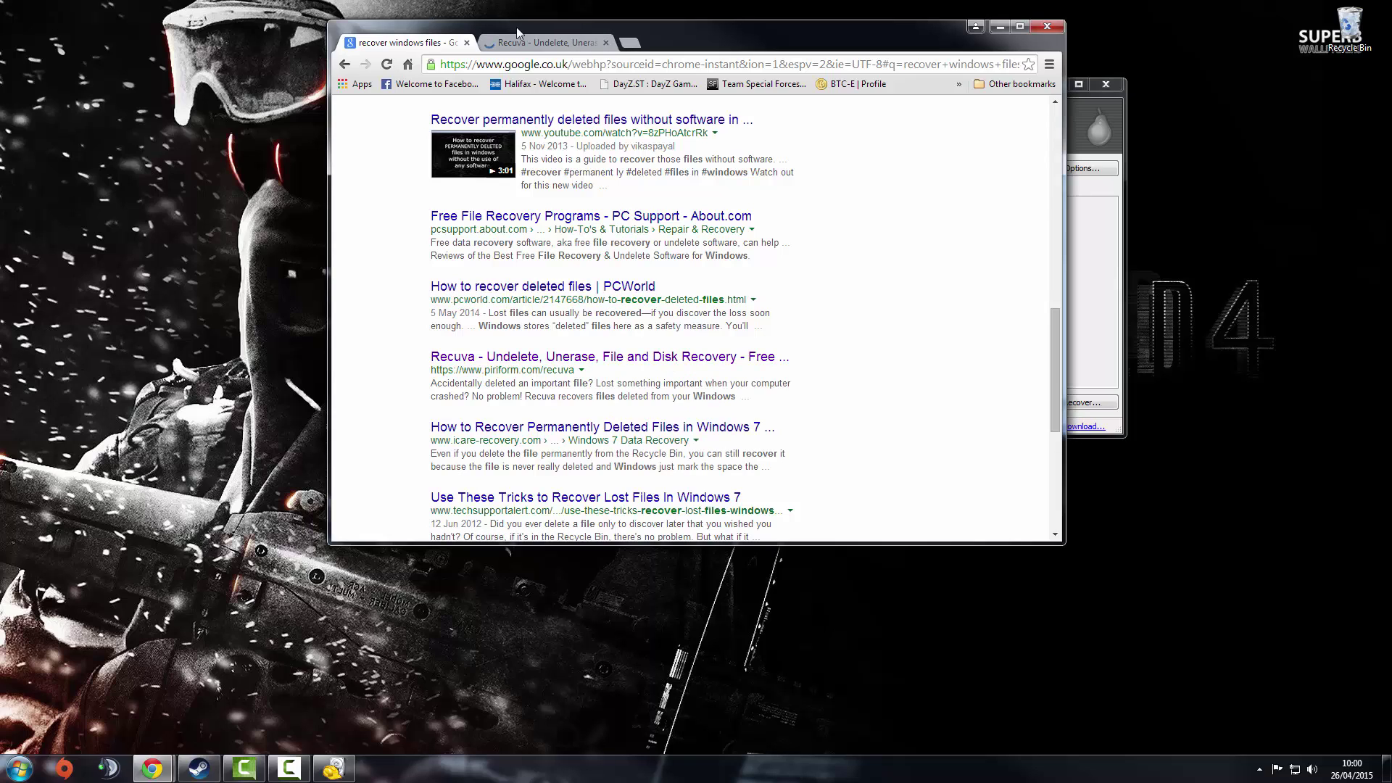
pyautogui.click(528, 41)
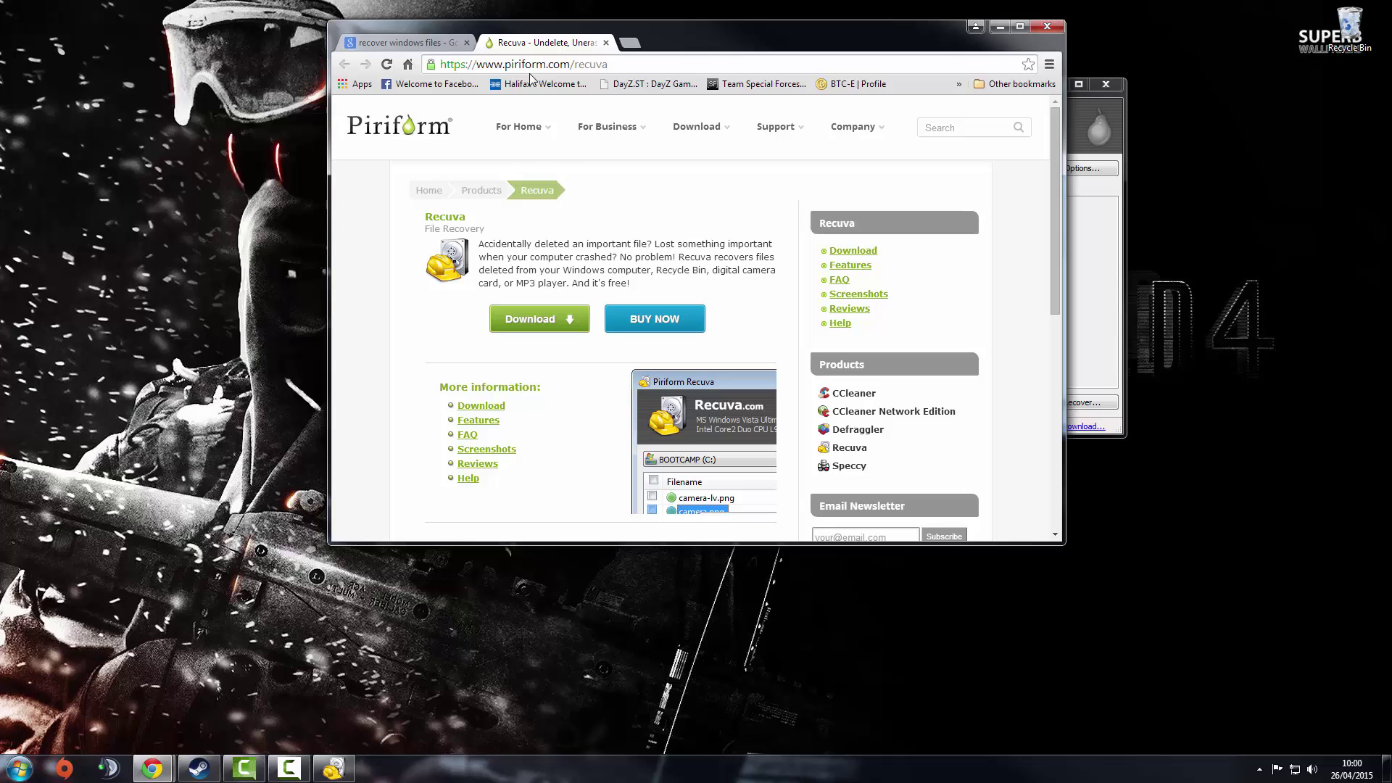
# Highlight the Recuva page's web address to point it out, clear the highlight and look over the product page
pyautogui.moveTo(609, 64); pyautogui.dragTo(431, 66)
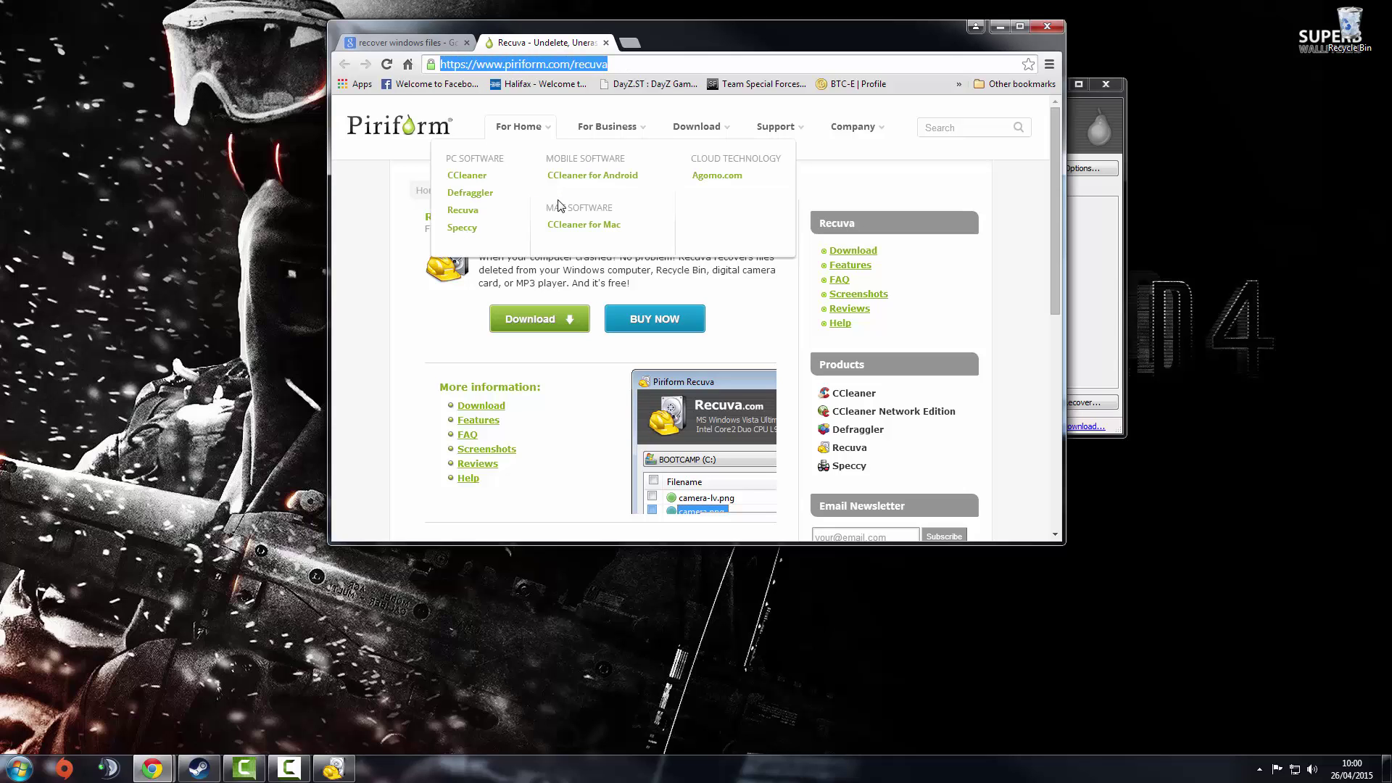
pyautogui.click(655, 65)
pyautogui.scroll(-2, 551, 349)
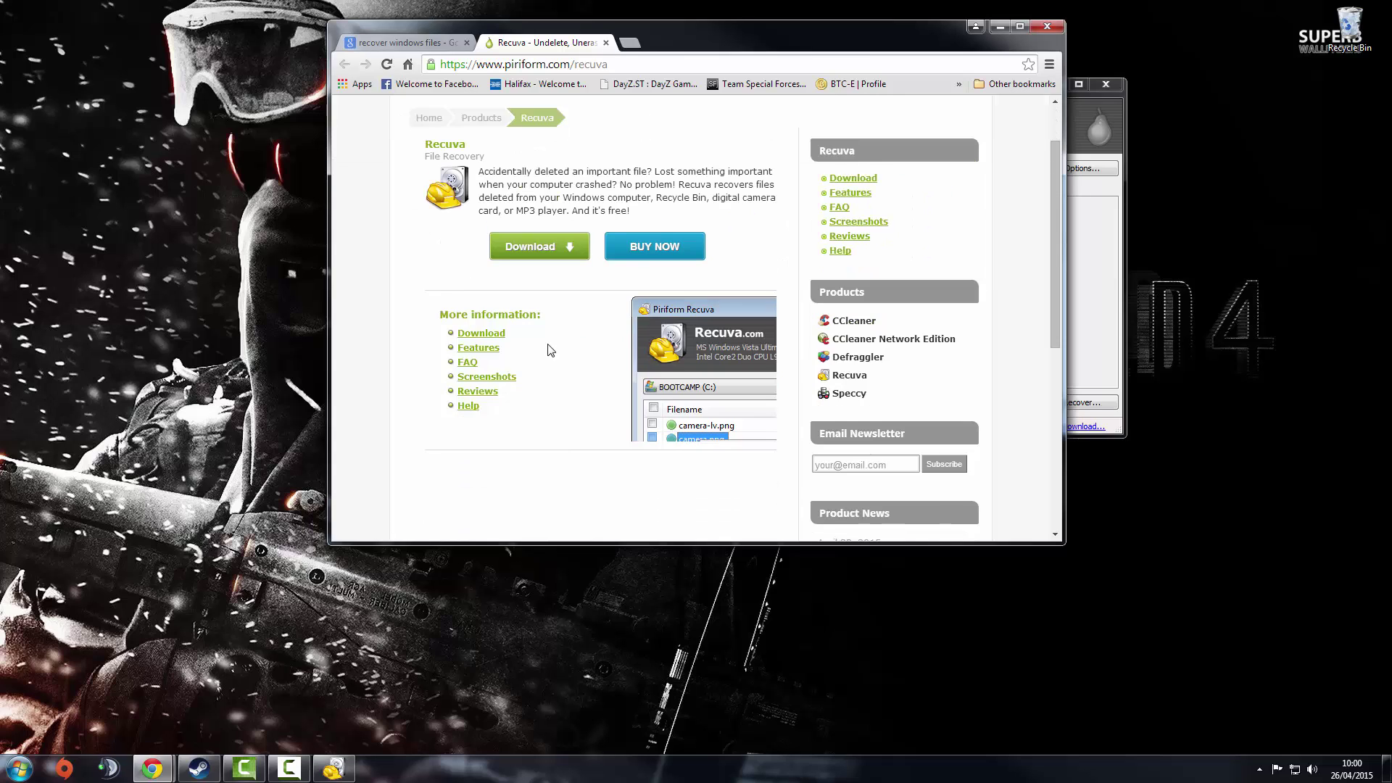
pyautogui.scroll(2, 647, 286)
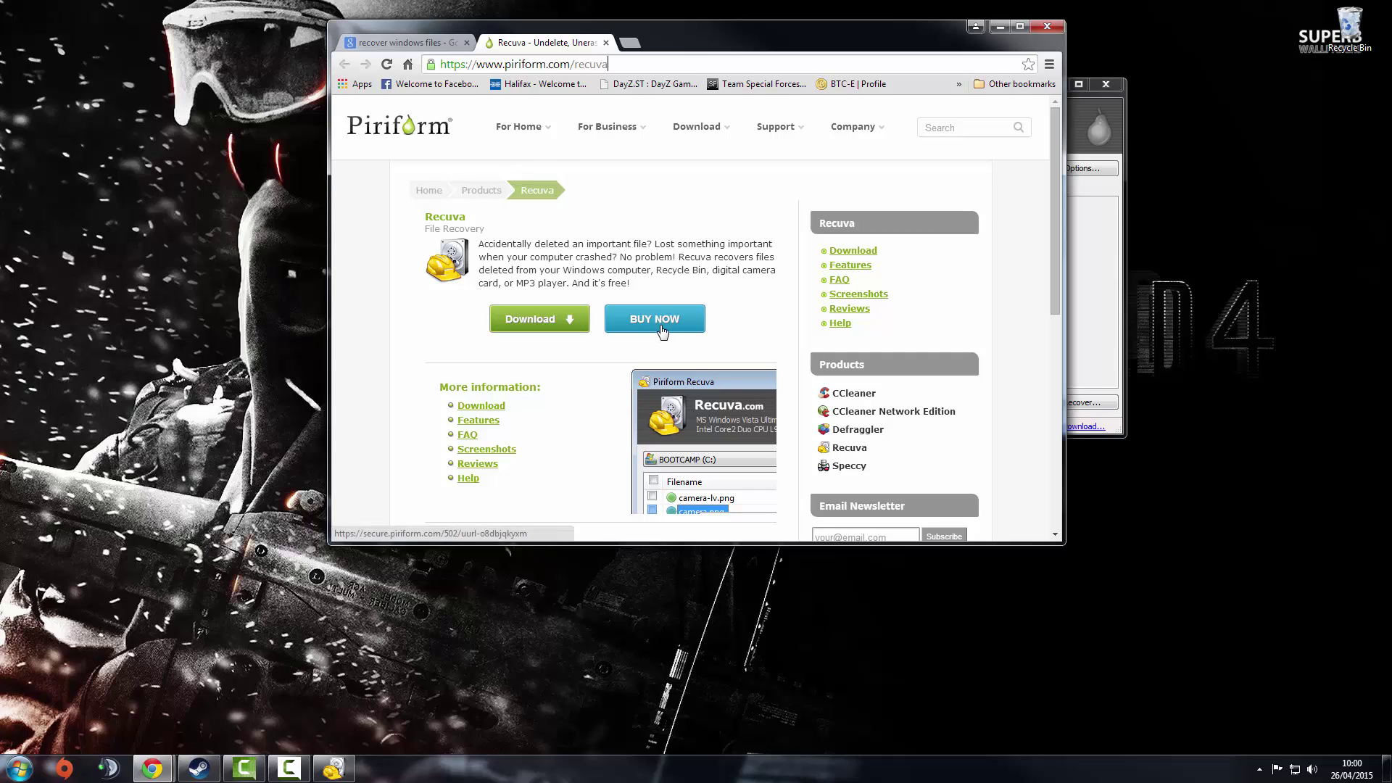
# Open the Recuva download page and examine the Free and Professional editions, download sources and release notes
pyautogui.click(572, 321)
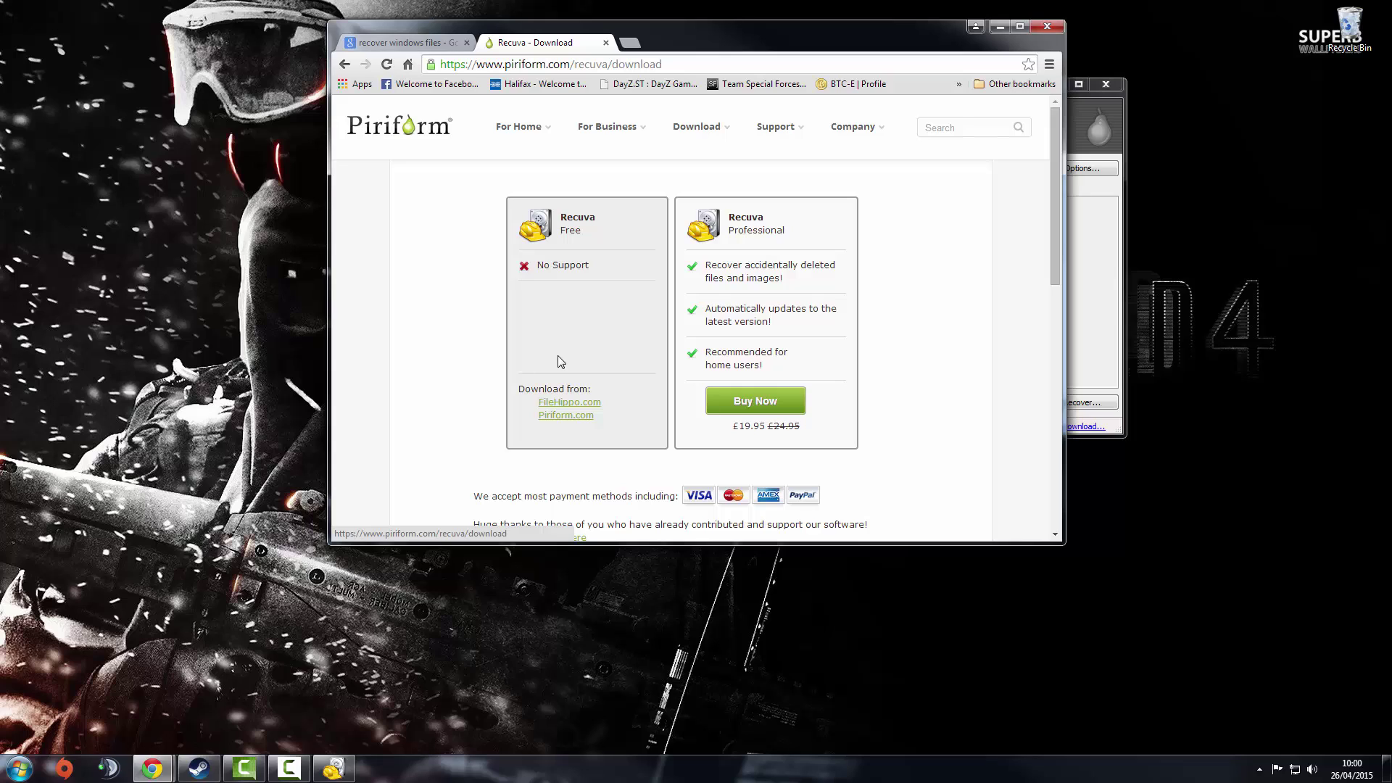
pyautogui.scroll(-2, 578, 311)
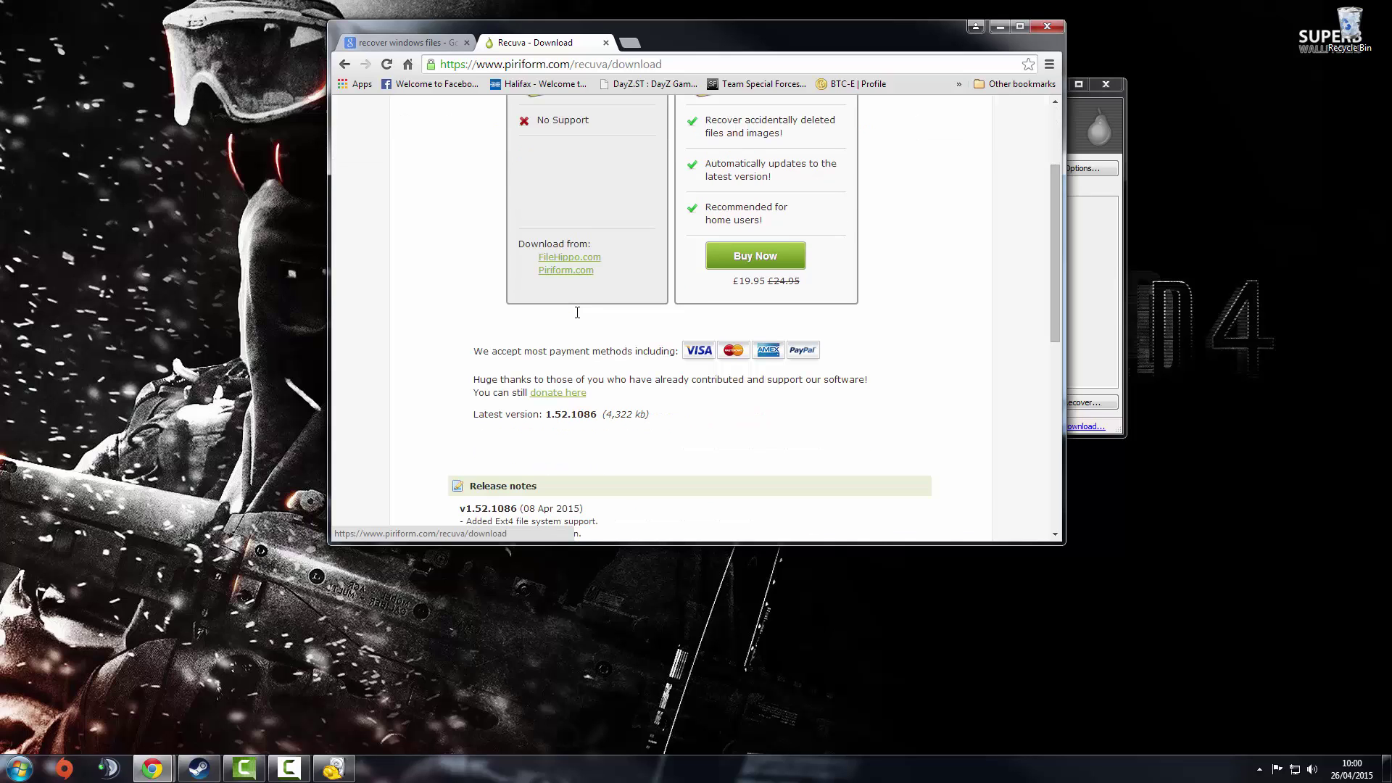
pyautogui.scroll(1, 594, 324)
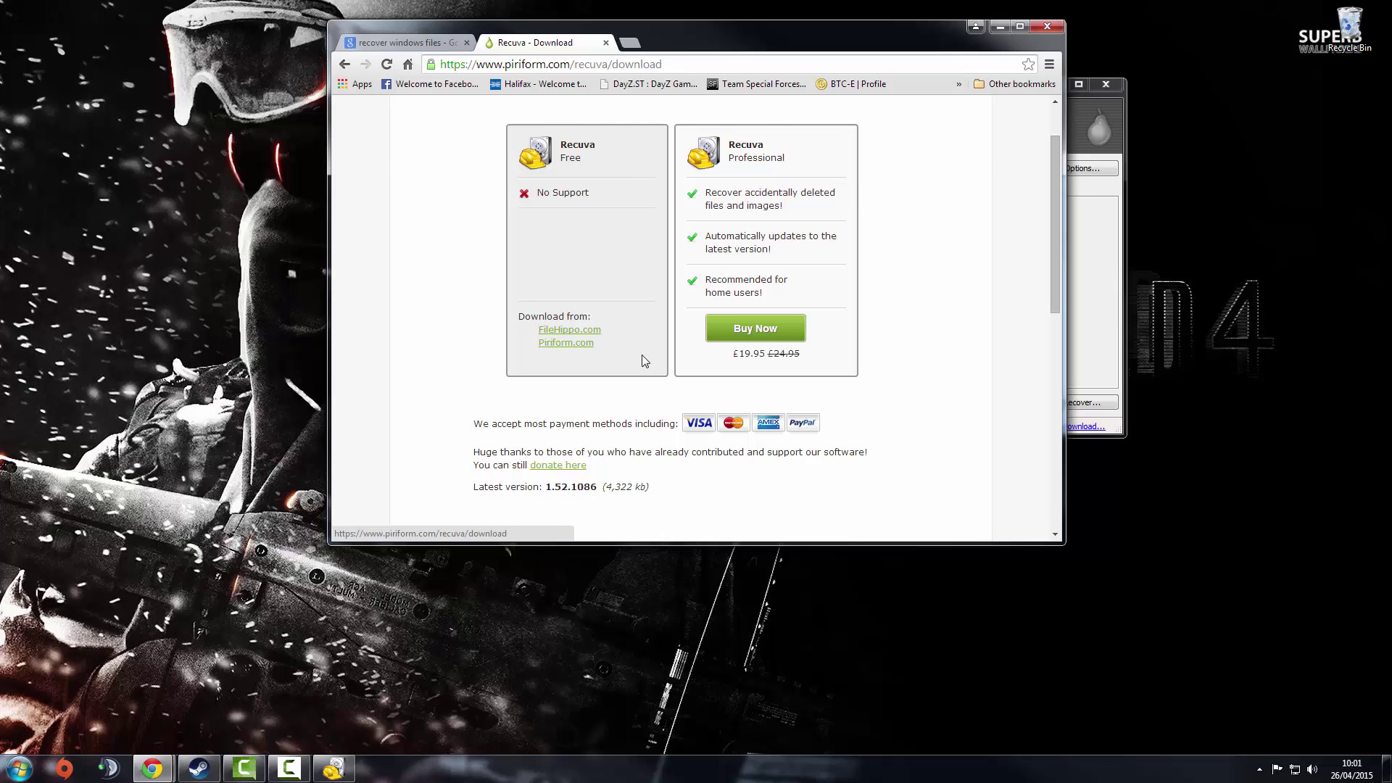
pyautogui.scroll(1, 635, 352)
pyautogui.scroll(-10, 635, 352)
pyautogui.scroll(10, 637, 353)
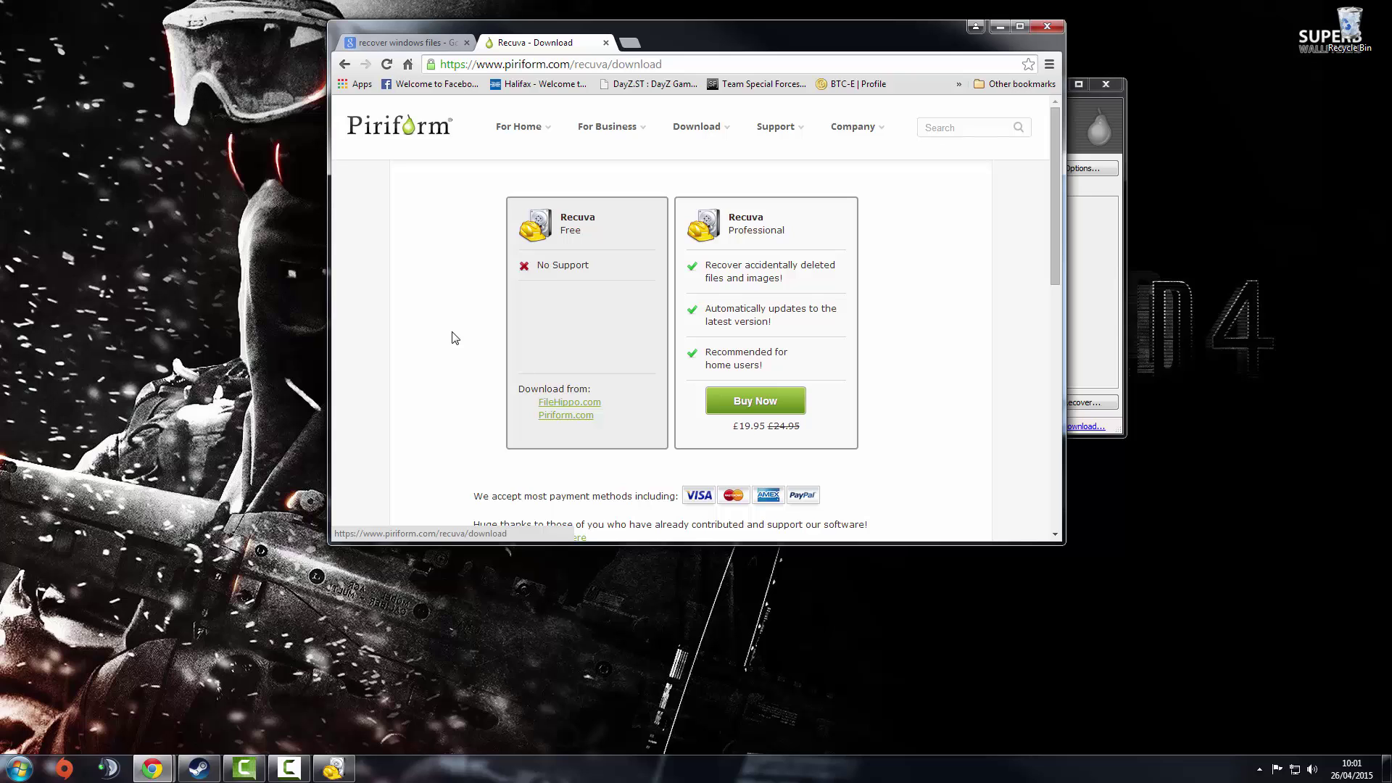
# Minimize the browser to return to Recuva and display the Actions settings in its options
pyautogui.click(1000, 29)
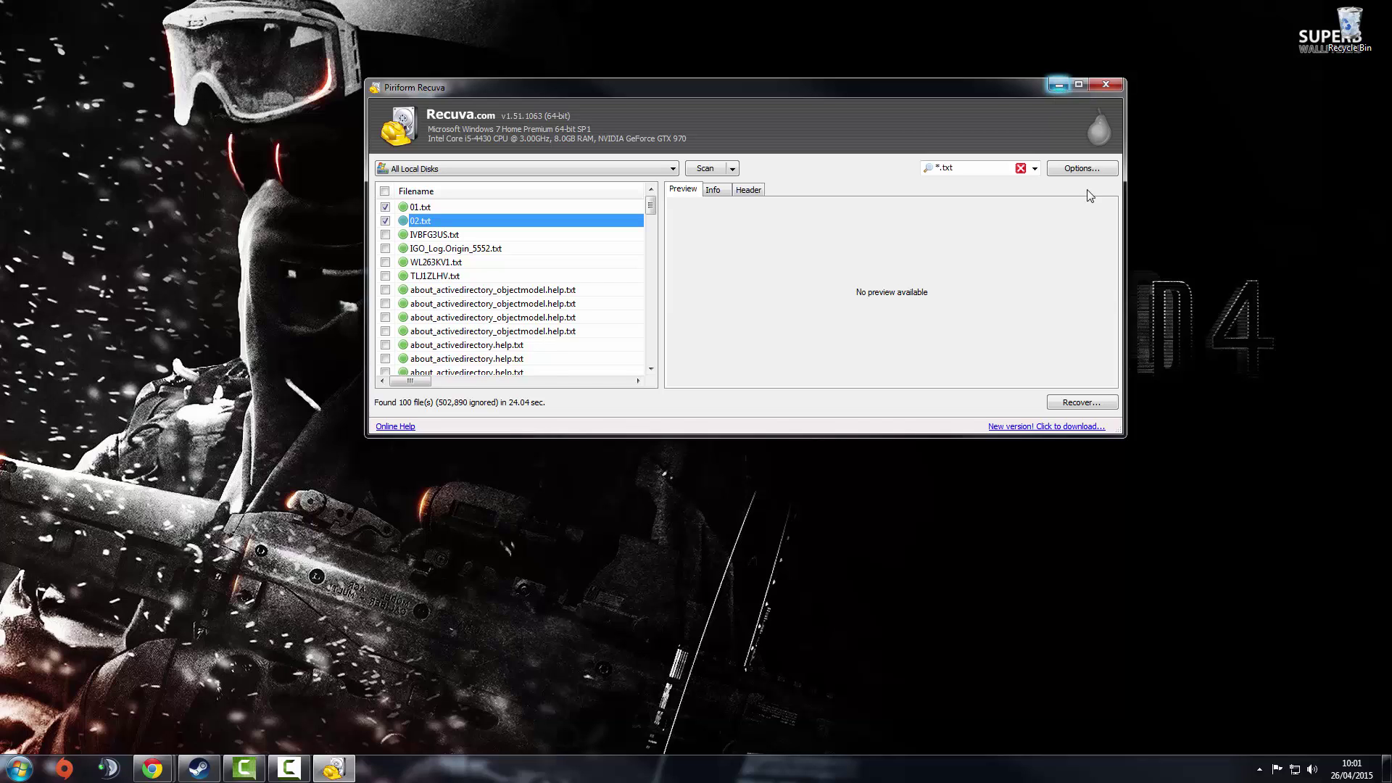
pyautogui.click(1082, 169)
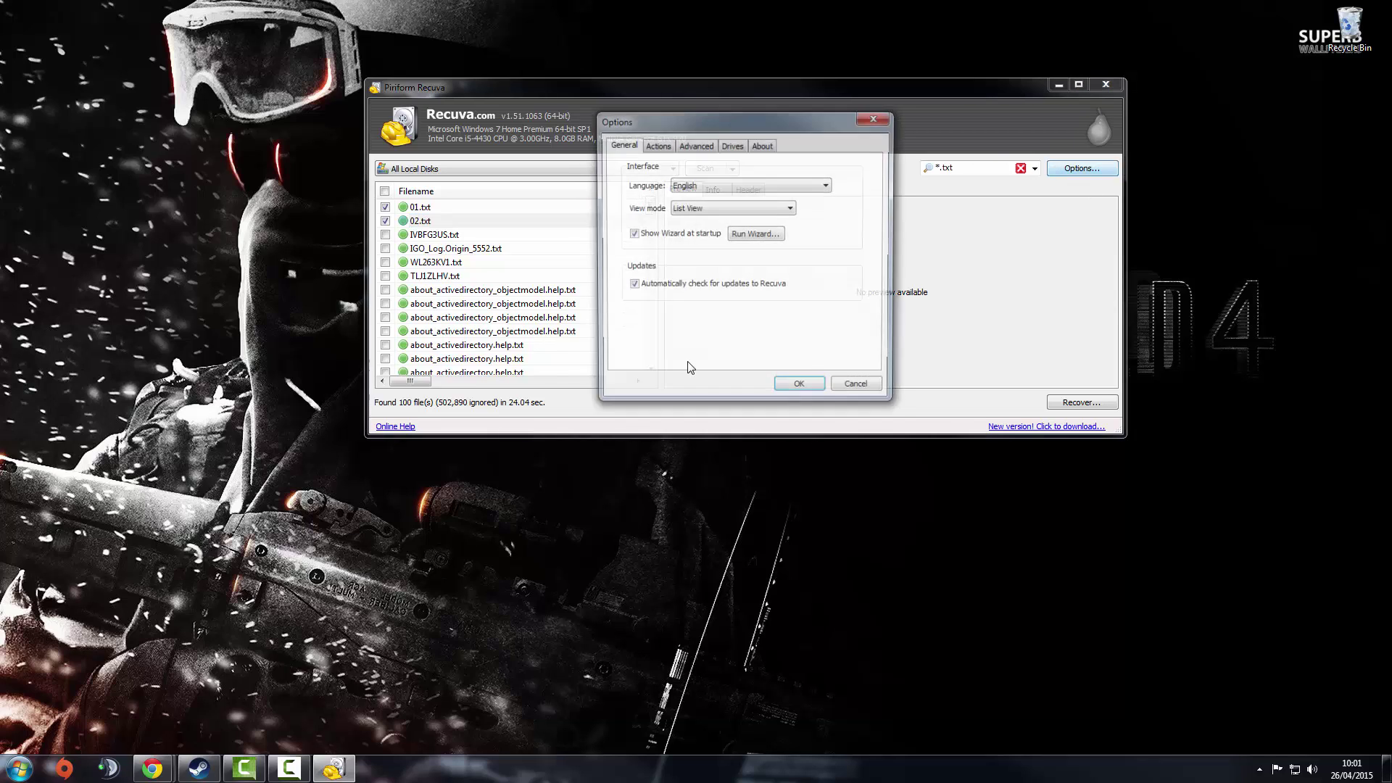
pyautogui.click(657, 145)
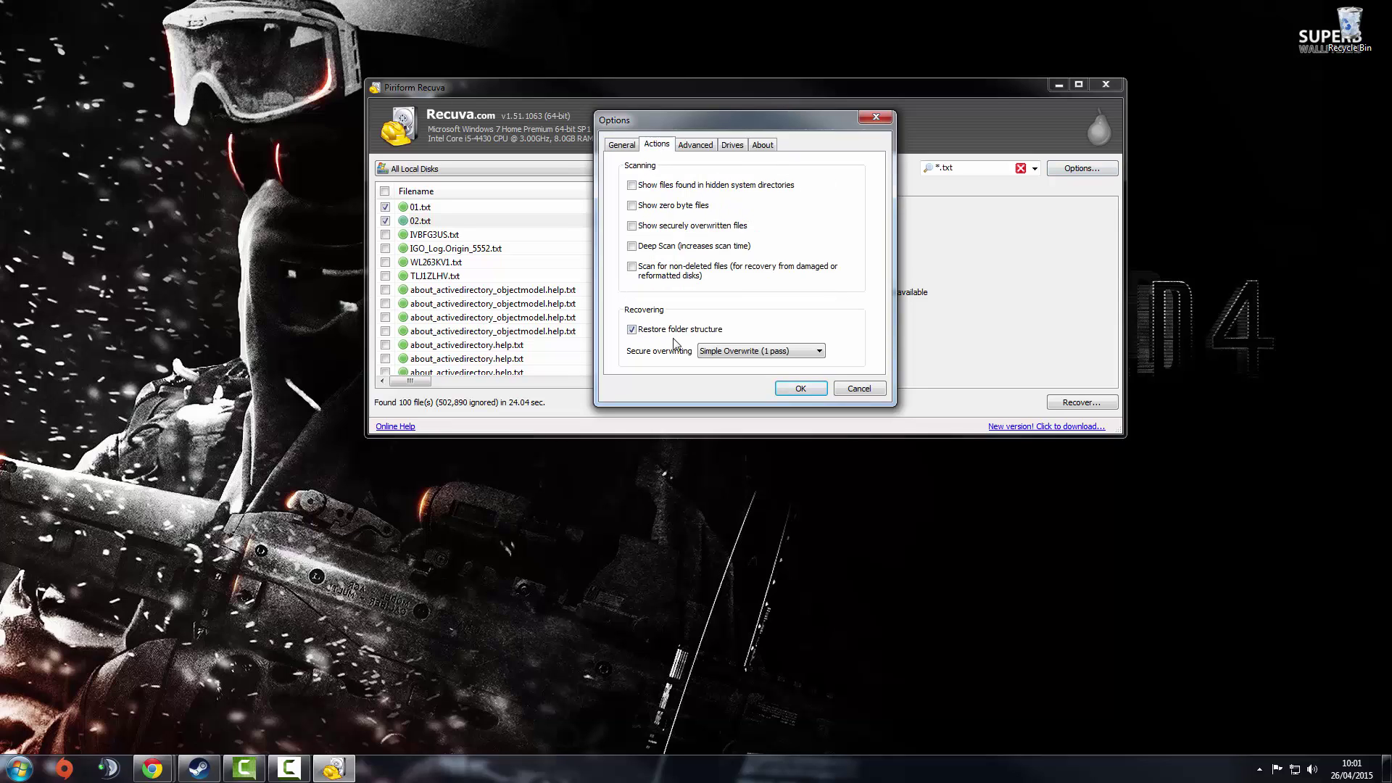